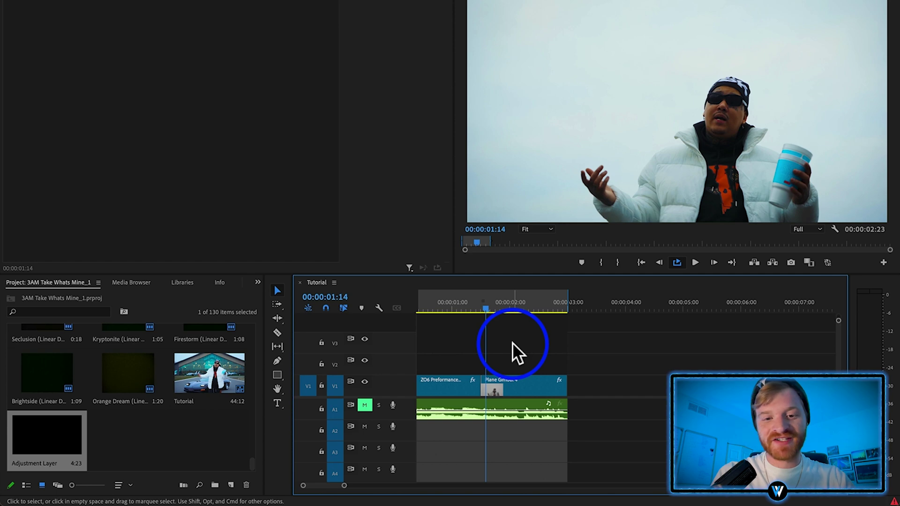
# - Create a 1920 × 1080, 24 fps adjustment layer and place it on V2 above both clips, starting at the sequence start
pyautogui.click(505, 392)
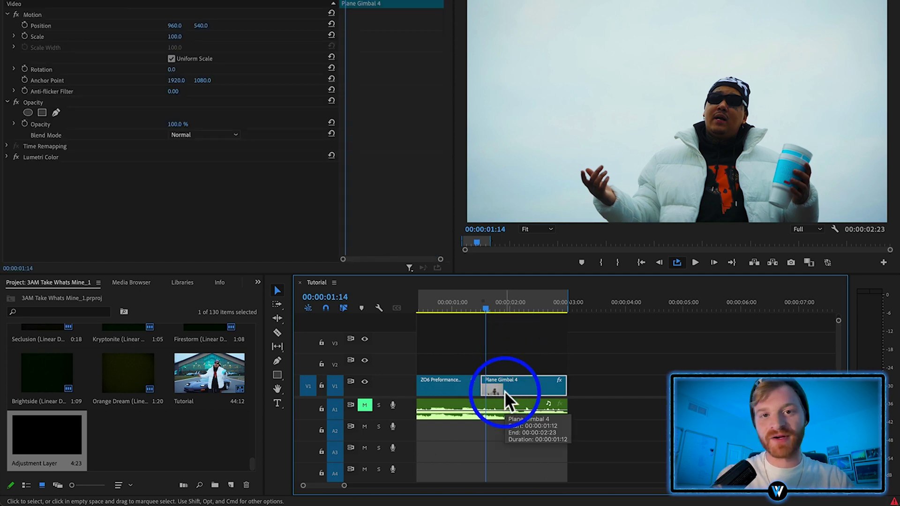
pyautogui.click(237, 443)
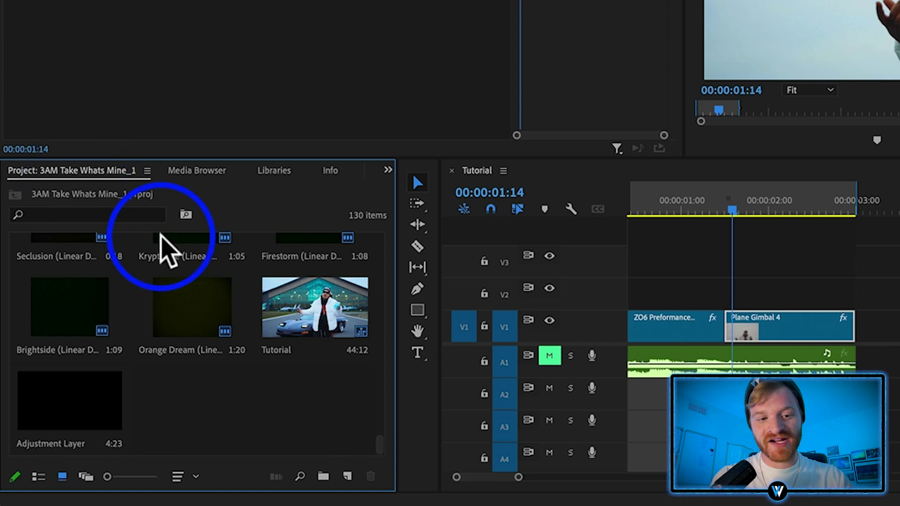
pyautogui.click(347, 477)
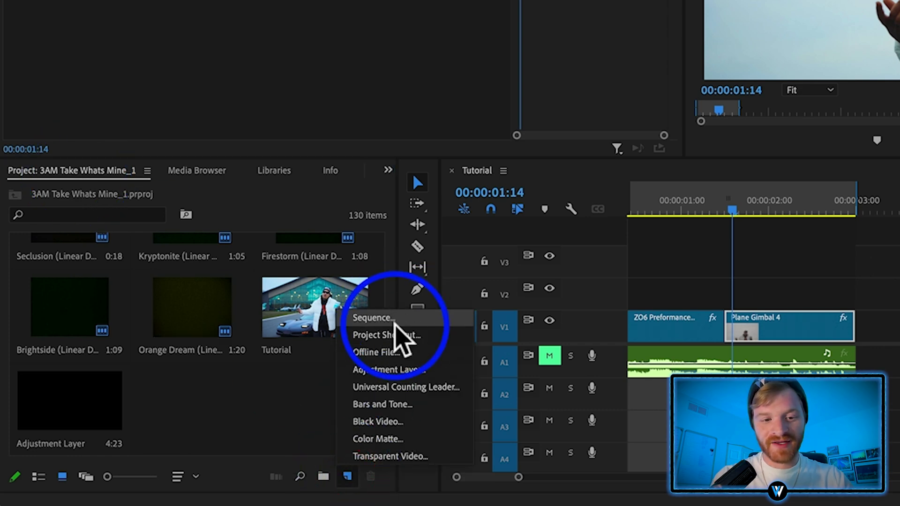
pyautogui.click(398, 370)
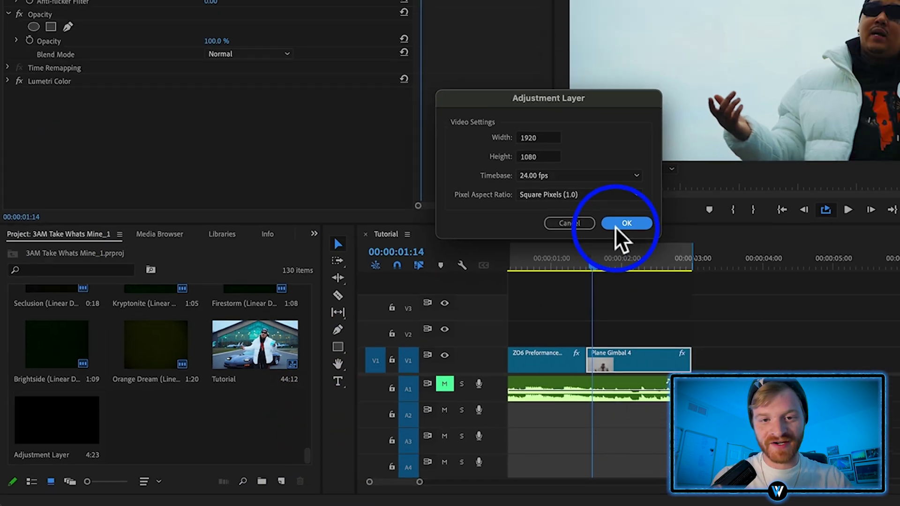
pyautogui.click(765, 155)
pyautogui.moveTo(239, 403); pyautogui.dragTo(658, 307)
pyautogui.moveTo(434, 368); pyautogui.dragTo(414, 356)
# - Split the adjustment layer five frames before the cut between the clips, at 00:00:01:07, and delete its first part
pyautogui.click(509, 305)
pyautogui.press('=')
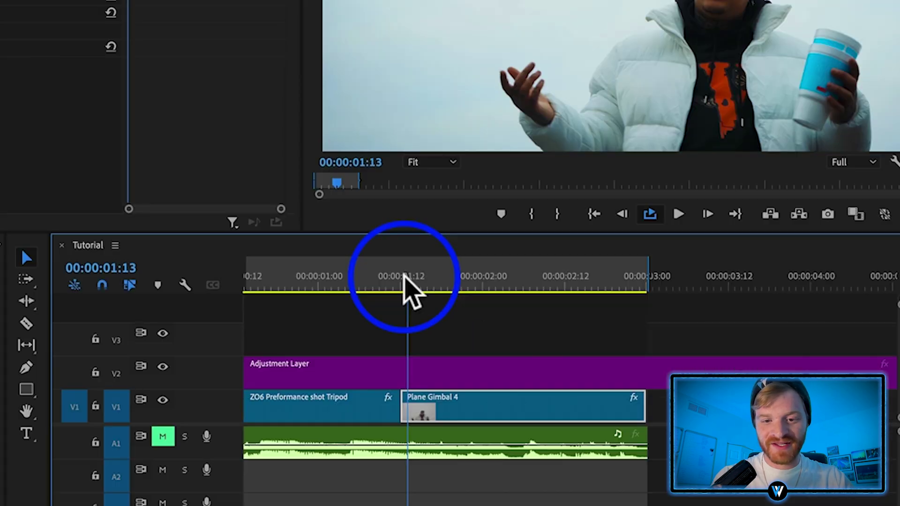
pyautogui.moveTo(404, 277); pyautogui.dragTo(400, 277)
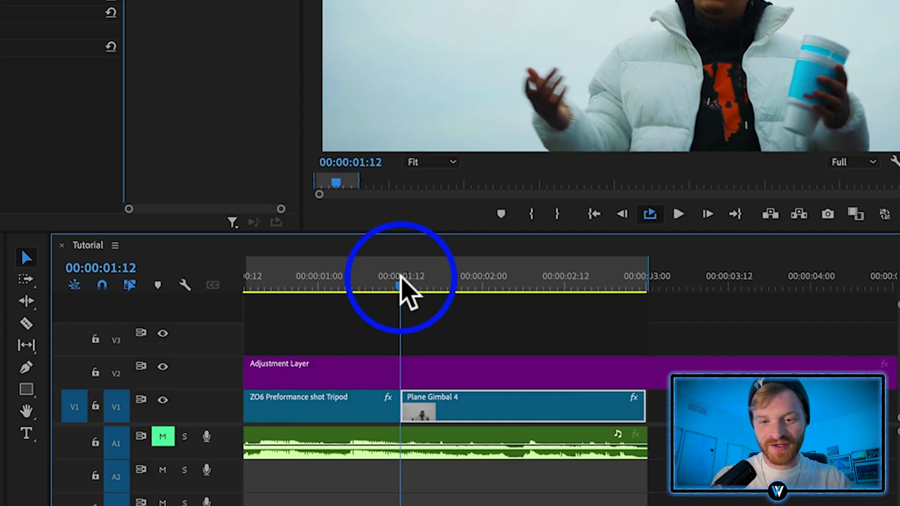
pyautogui.press('=')
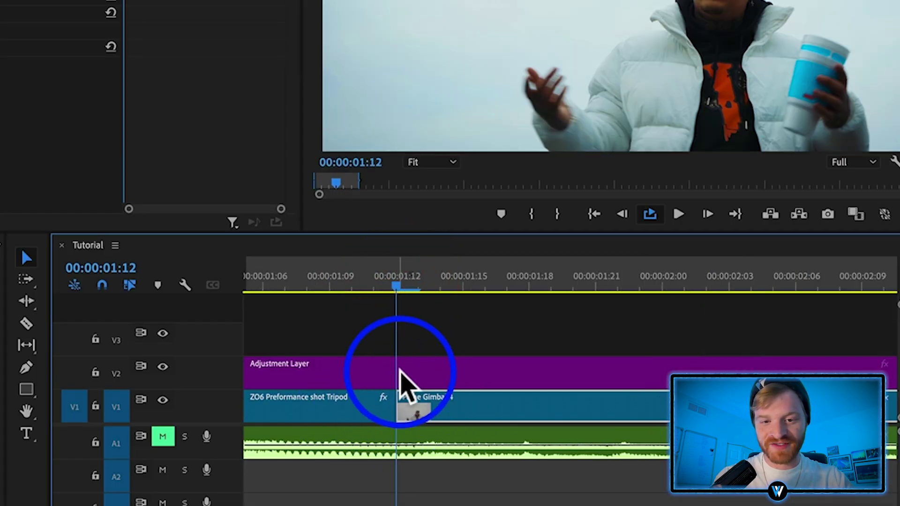
pyautogui.press('-')
pyautogui.press('-')
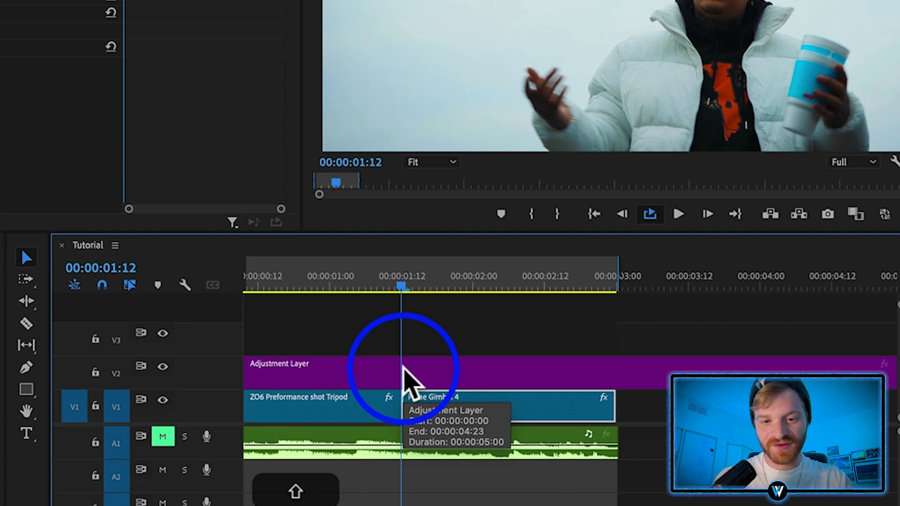
pyautogui.hotkey('shift', 'Left')
pyautogui.press('c')
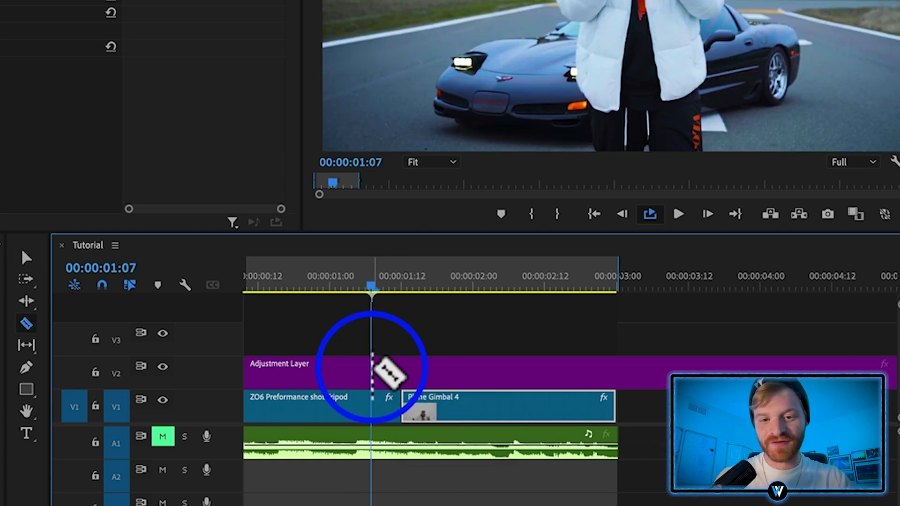
pyautogui.click(371, 370)
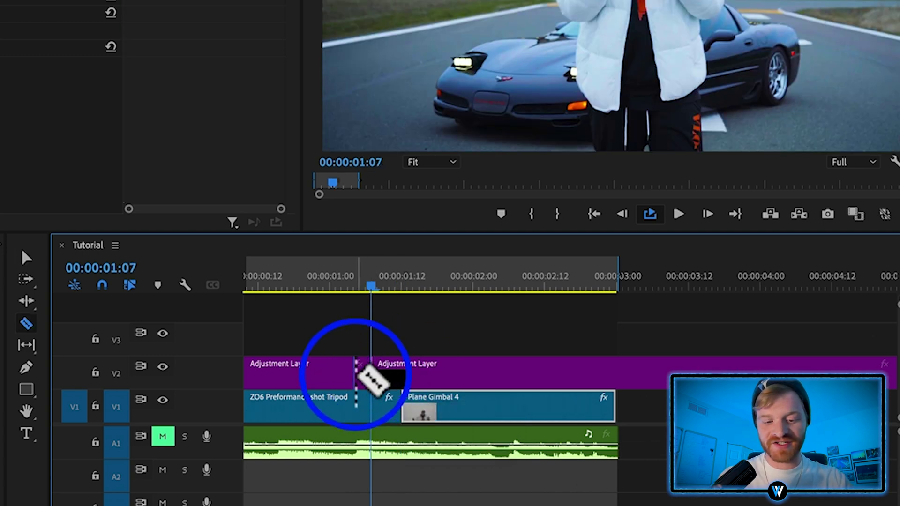
pyautogui.press('v')
pyautogui.click(355, 371)
pyautogui.press('Delete')
# - Split the adjustment layer five frames after the cut, at 00:00:01:17, and delete the remainder
pyautogui.hotkey('shift', 'Right')
pyautogui.hotkey('shift', 'Right')
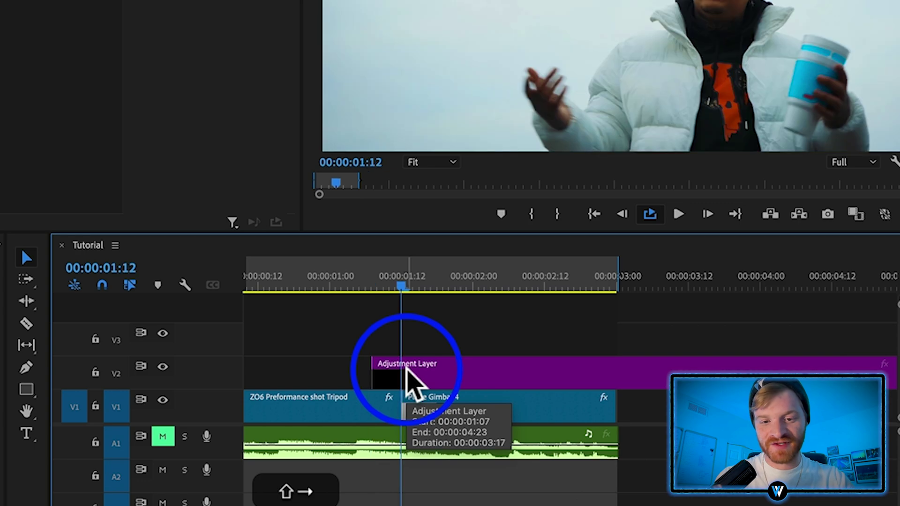
pyautogui.press('super+k')
pyautogui.click(464, 371)
pyautogui.press('BackSpace')
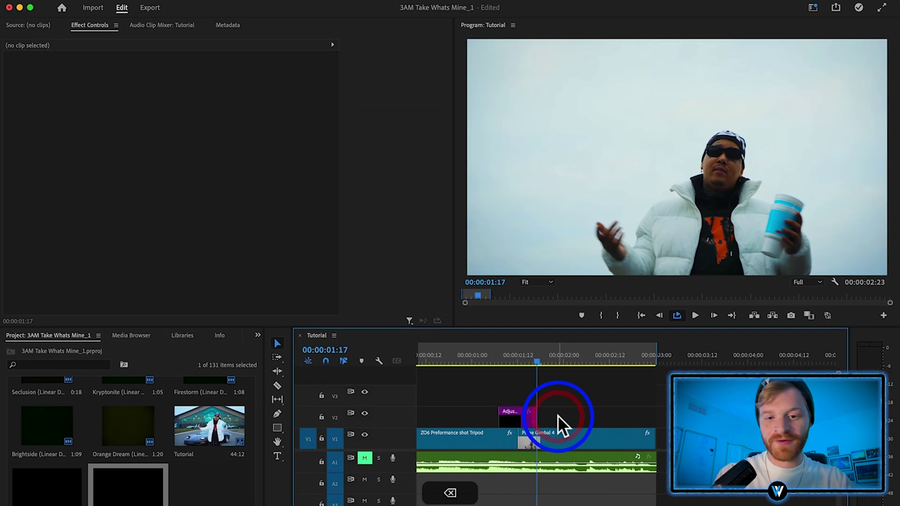
# - Move the playhead to the cut at 00:00:01:12 and apply the Brightness & Contrast effect to the adjustment layer
pyautogui.click(516, 418)
pyautogui.scroll(3, 518, 412)
pyautogui.keyDown('shift'); pyautogui.click(520, 361); pyautogui.keyUp('shift')
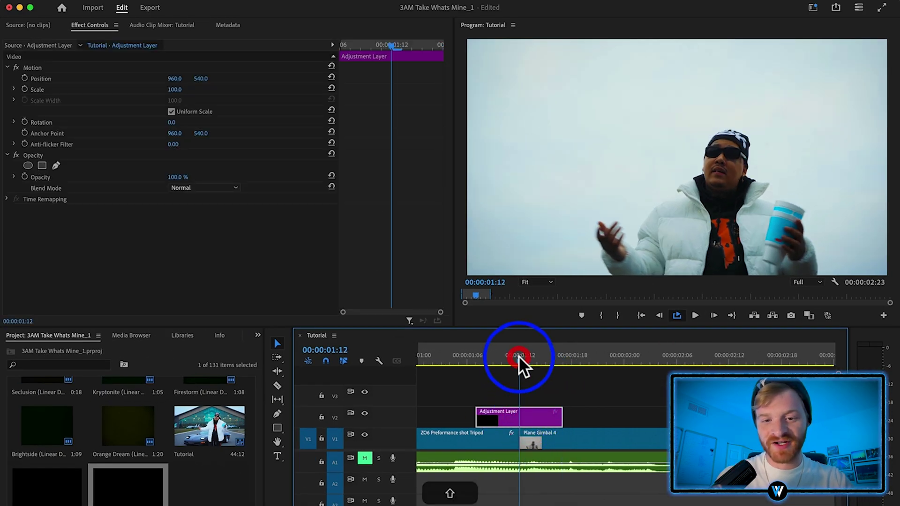
pyautogui.hotkey('shift', '7')
pyautogui.click(91, 350)
pyautogui.write('brightne')
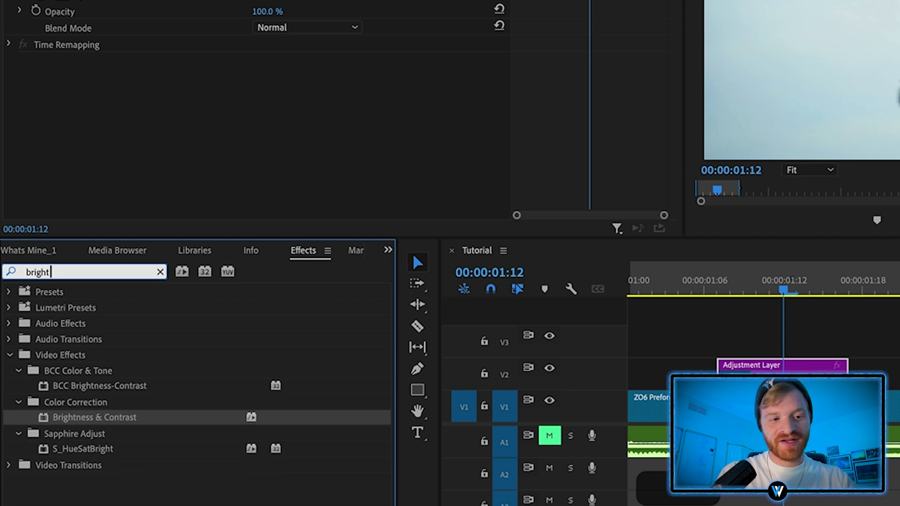
pyautogui.moveTo(110, 418); pyautogui.dragTo(735, 374)
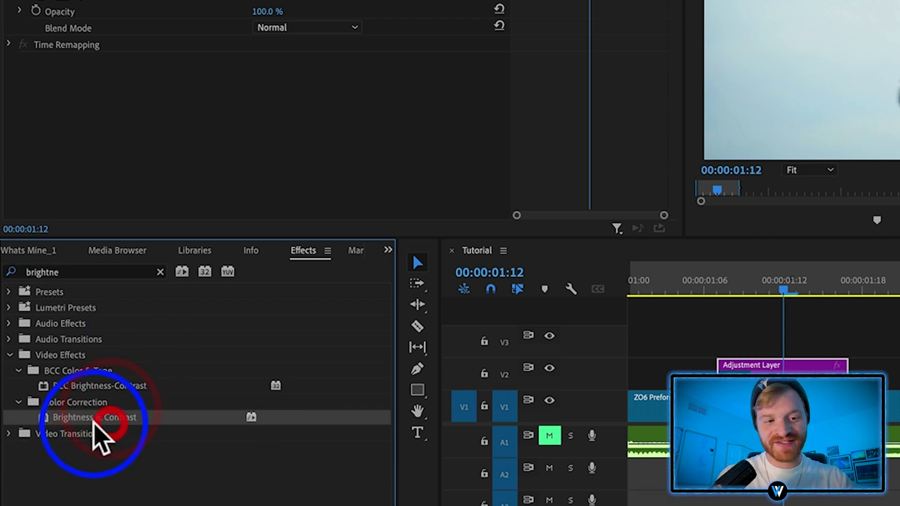
pyautogui.moveTo(487, 418); pyautogui.dragTo(489, 418)
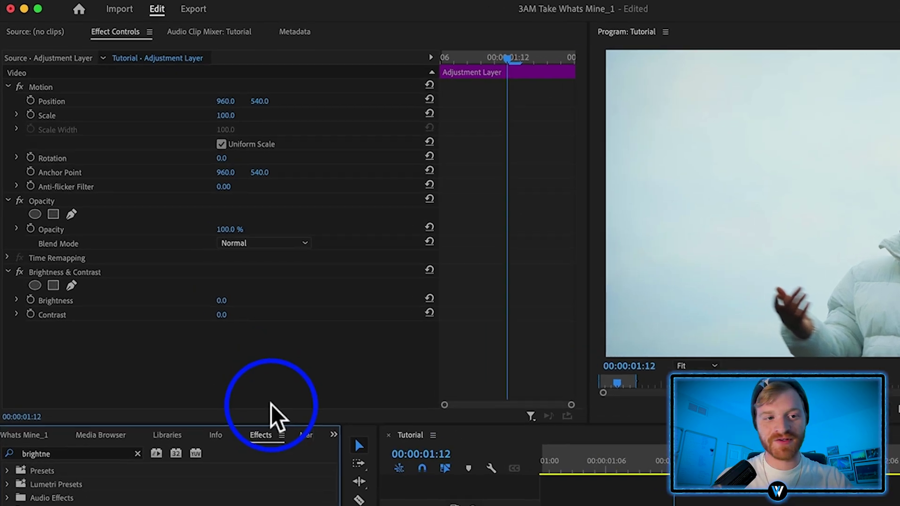
# - Set Brightness to 100 and Contrast to 76, and keyframe both at the cut, 00:00:01:12
pyautogui.moveTo(169, 232); pyautogui.dragTo(173, 232)
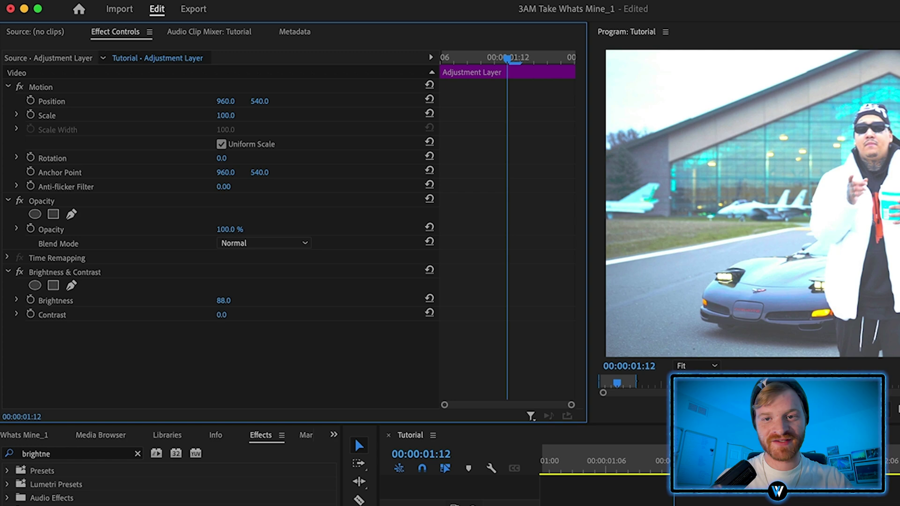
pyautogui.moveTo(220, 314)
pyautogui.mouseDown()
pyautogui.moveTo(253, 315)
pyautogui.moveTo(237, 311)
pyautogui.mouseUp()
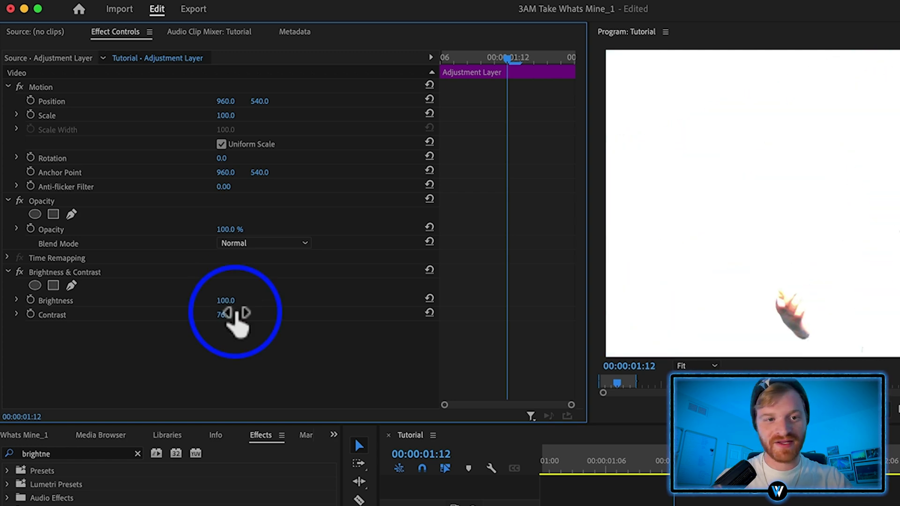
pyautogui.click(30, 301)
pyautogui.click(31, 314)
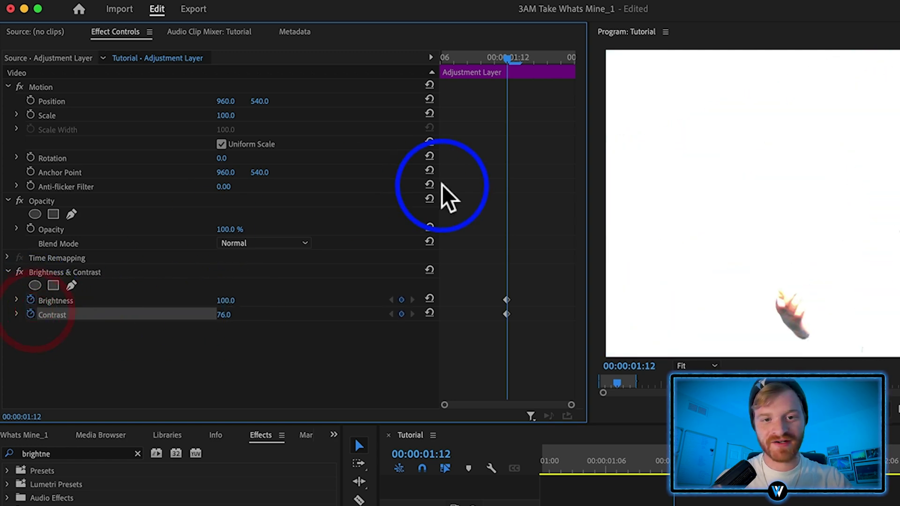
# - Keyframe Brightness and Contrast at their default of 0 at the adjustment layer's start, 00:00:01:07
pyautogui.moveTo(507, 57); pyautogui.dragTo(435, 68)
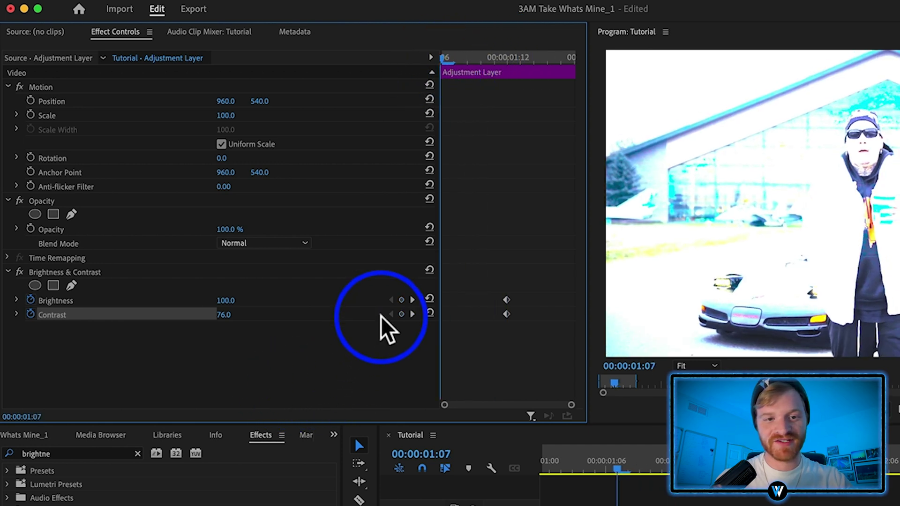
pyautogui.click(429, 314)
pyautogui.click(430, 299)
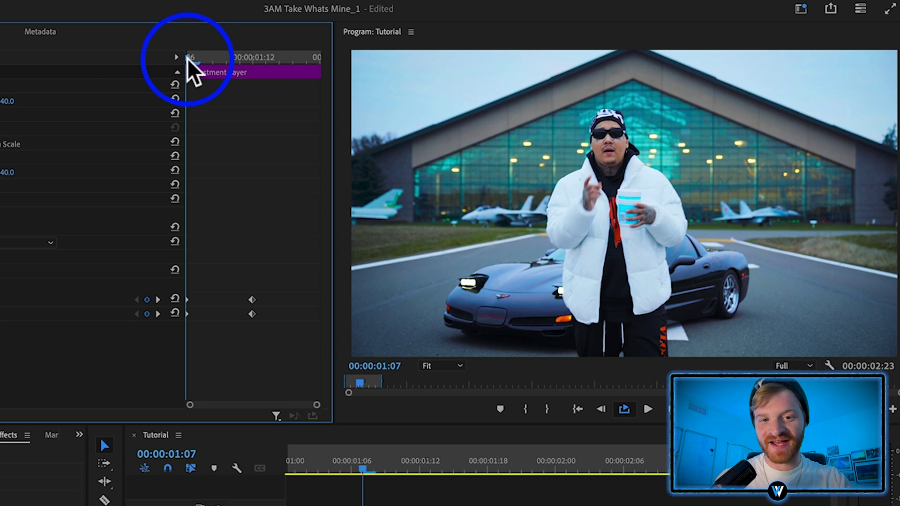
# - Add default Brightness and Contrast keyframes after the cut, move them to the adjustment layer's end, and scrub through the flash
pyautogui.moveTo(188, 58); pyautogui.dragTo(252, 63)
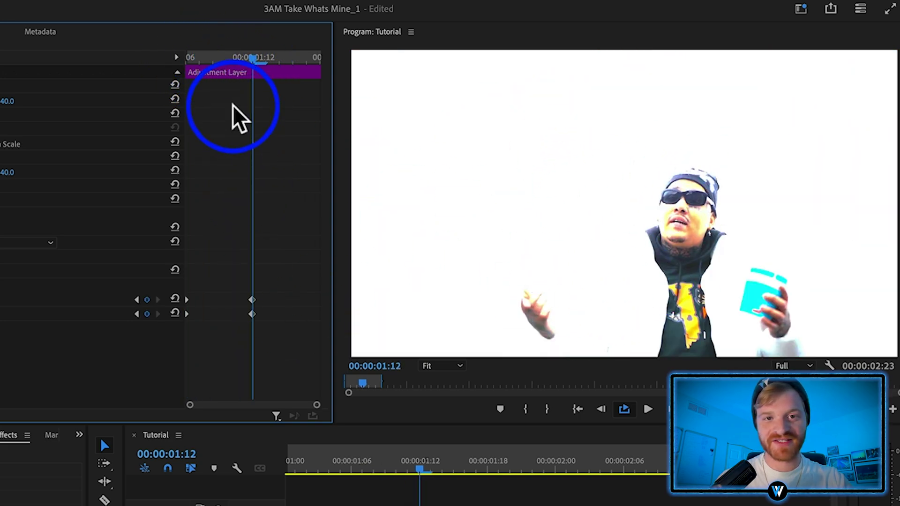
pyautogui.moveTo(256, 60); pyautogui.dragTo(306, 66)
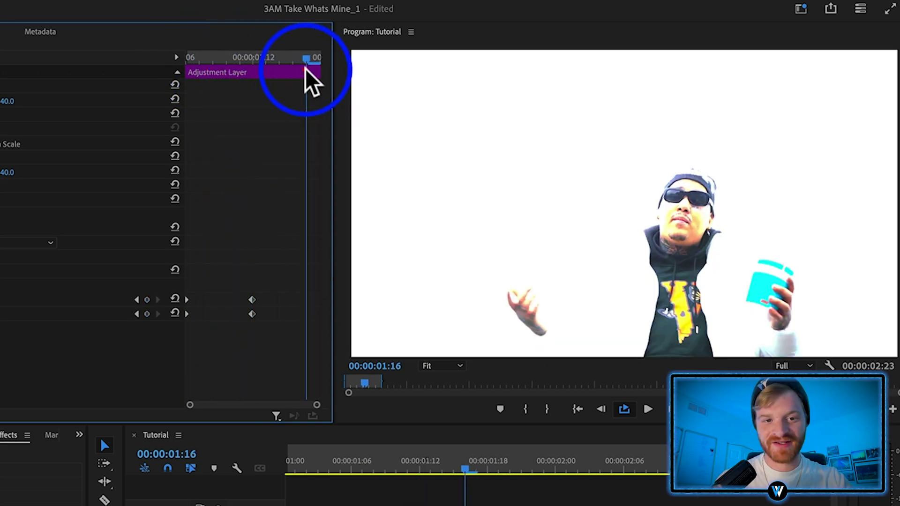
pyautogui.click(174, 301)
pyautogui.click(175, 314)
pyautogui.moveTo(277, 280); pyautogui.dragTo(328, 312)
pyautogui.moveTo(303, 58); pyautogui.dragTo(188, 136)
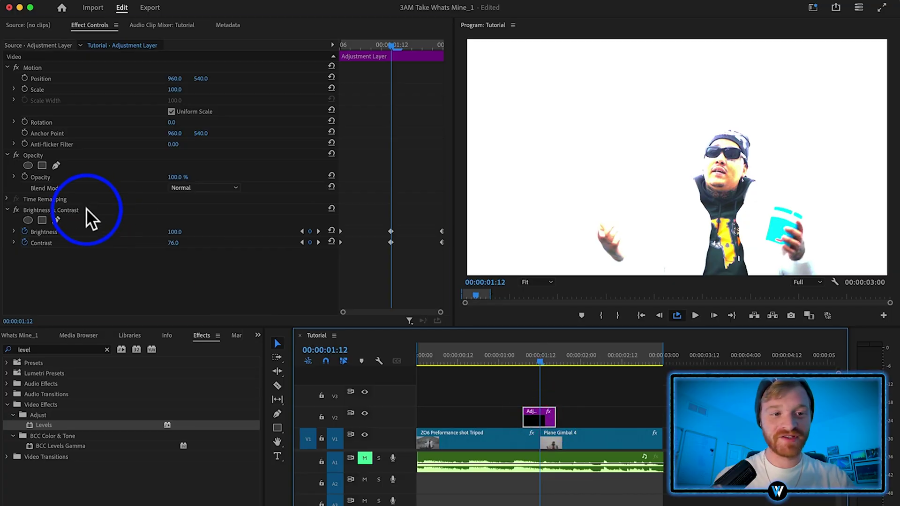
# - Replace the adjustment layer's Brightness & Contrast effect with the Levels effect
pyautogui.click(86, 211)
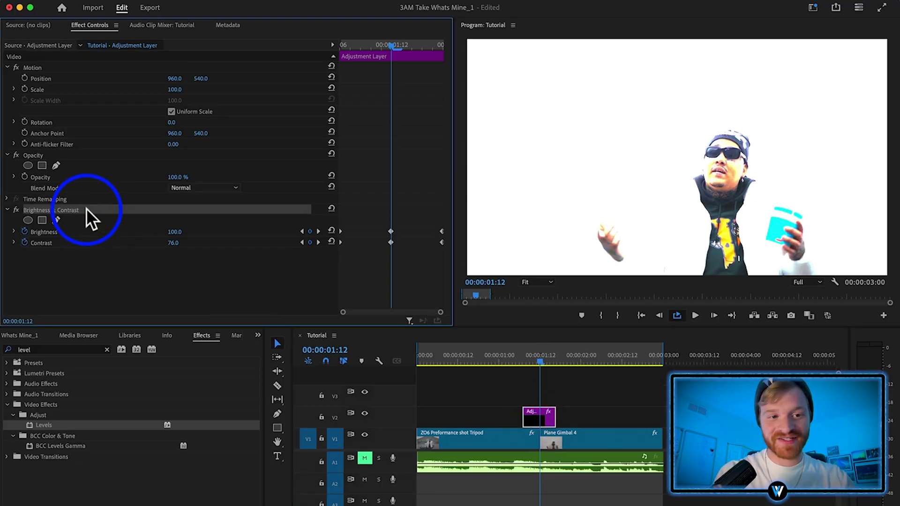
pyautogui.press('Delete')
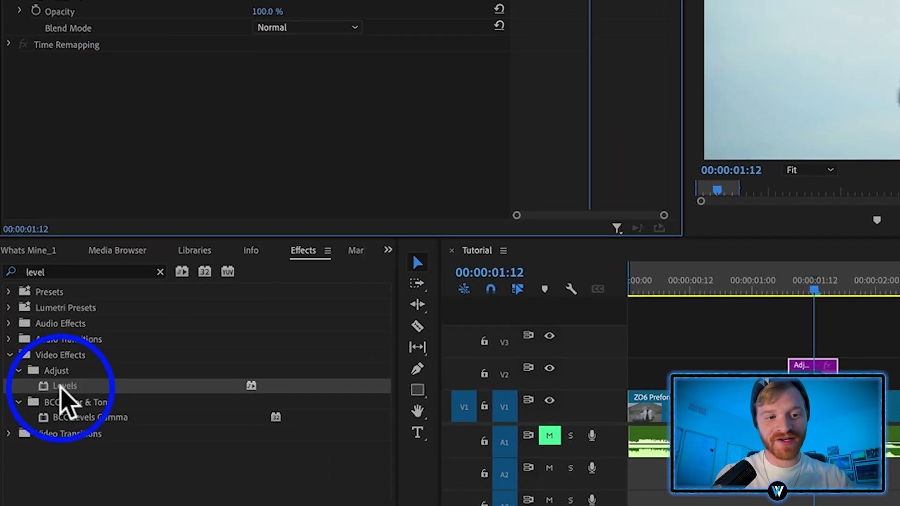
pyautogui.moveTo(66, 390); pyautogui.dragTo(802, 368)
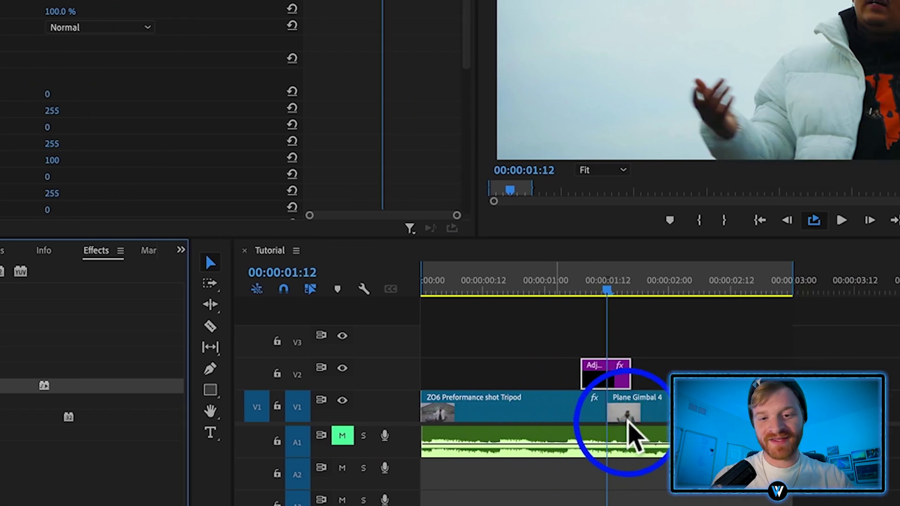
# - Keyframe the Levels (RGB) White Input Level at 0 on the cut and at 255 at the adjustment layer's start
pyautogui.click(35, 327)
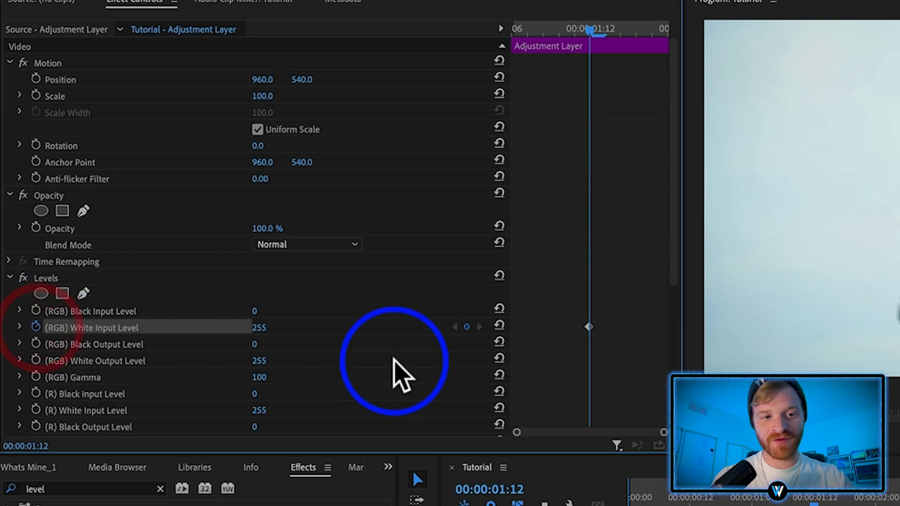
pyautogui.moveTo(259, 328); pyautogui.dragTo(140, 327)
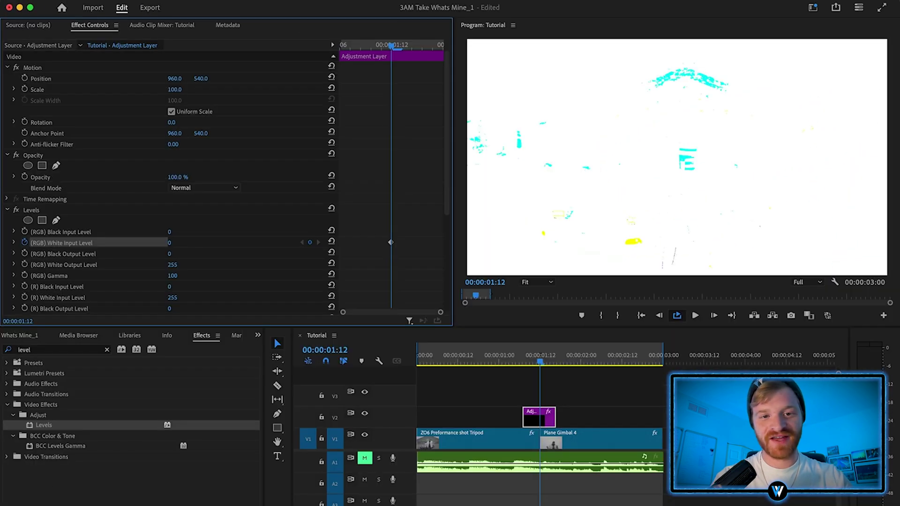
pyautogui.moveTo(391, 45); pyautogui.dragTo(340, 53)
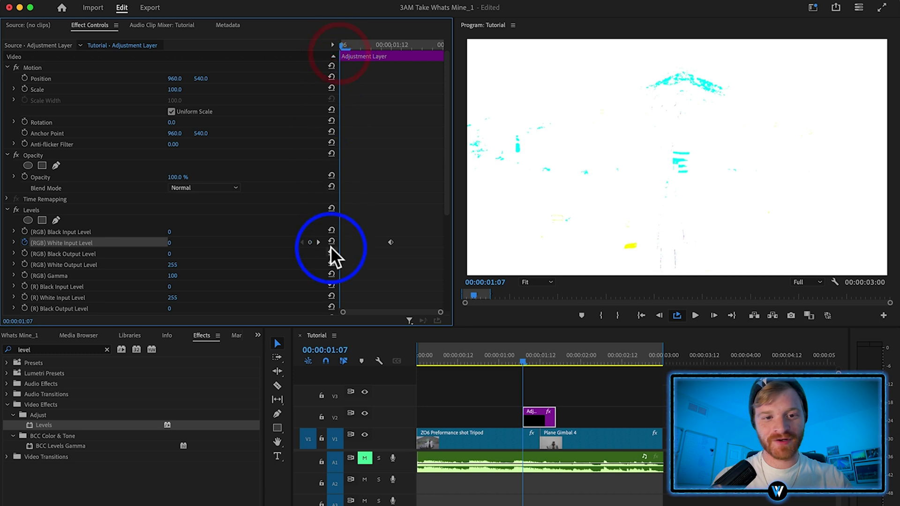
pyautogui.click(331, 242)
# - Add a (RGB) White Input Level keyframe of 255 after the cut and move it to the adjustment layer's end
pyautogui.moveTo(401, 47); pyautogui.dragTo(427, 38)
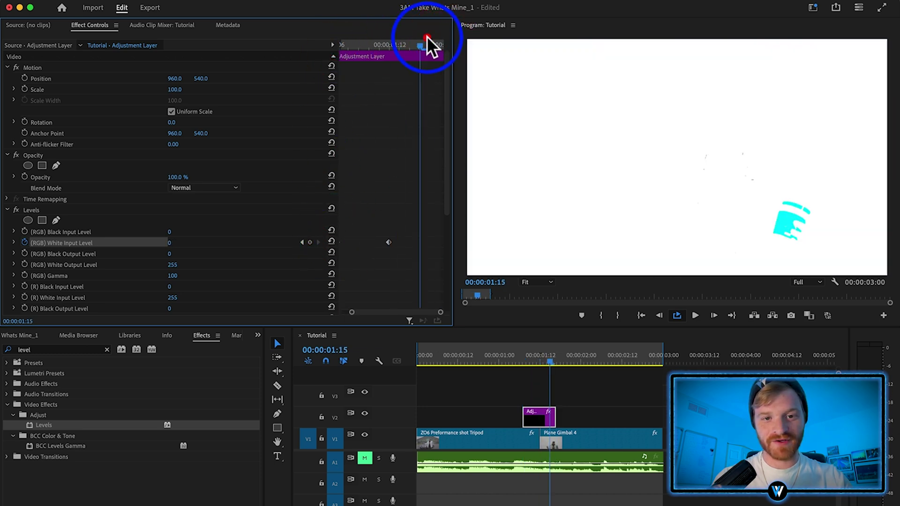
pyautogui.click(331, 243)
pyautogui.moveTo(420, 243); pyautogui.dragTo(440, 243)
pyautogui.click(411, 45)
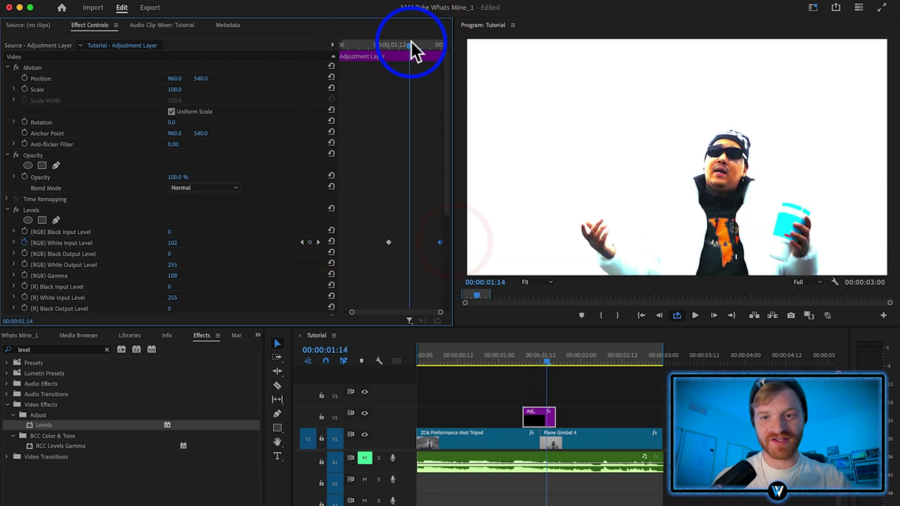
pyautogui.moveTo(411, 45); pyautogui.dragTo(450, 211)
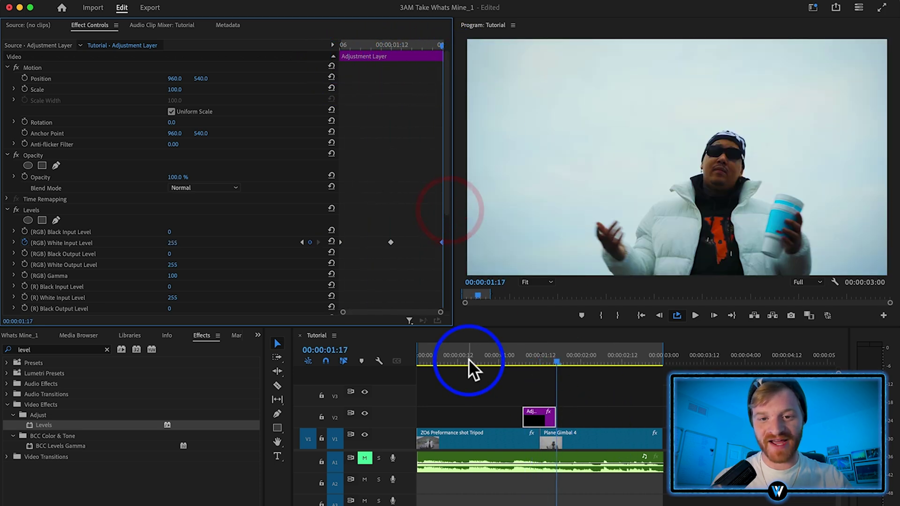
# - Apply a fresh Levels effect to the adjustment layer over the cut
pyautogui.click(605, 398)
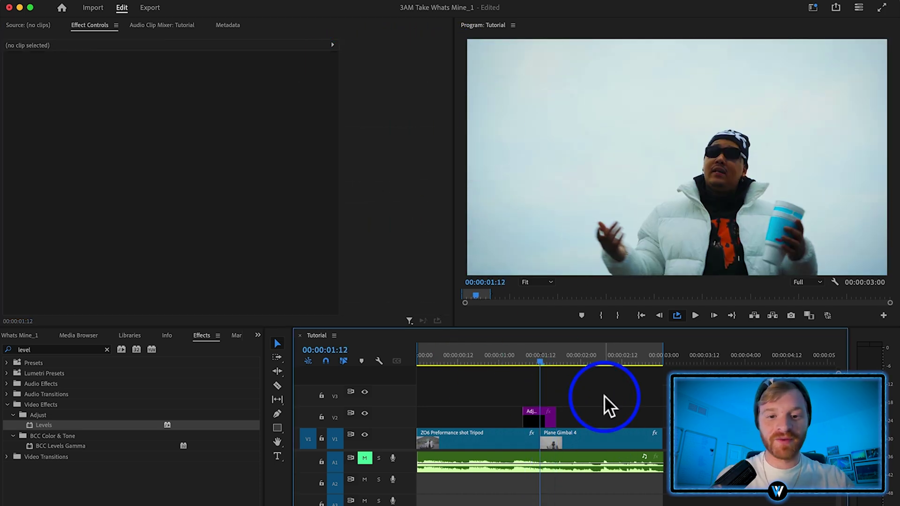
pyautogui.moveTo(44, 427); pyautogui.dragTo(537, 418)
pyautogui.scroll(-3, 145, 232)
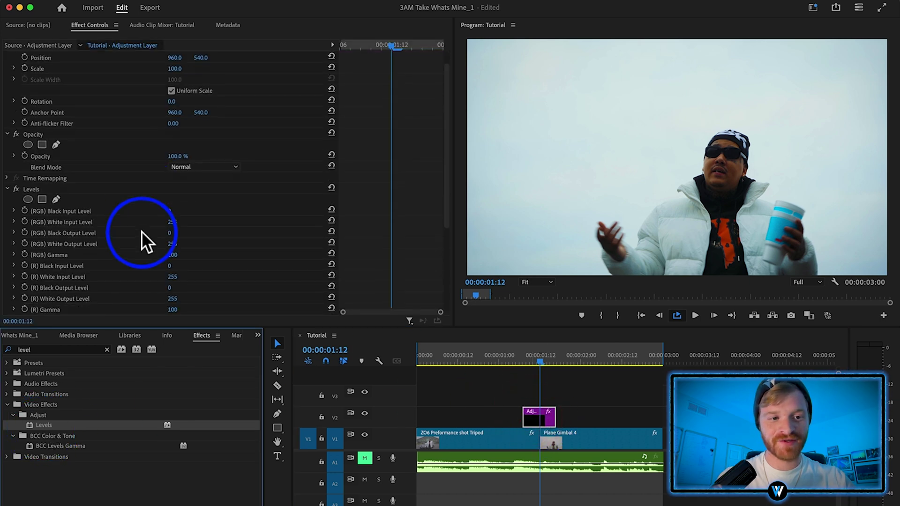
# - Keyframe the Levels (R) White Input Level at 0 on the cut, and at 255 at the adjustment layer's start and shortly after the cut
pyautogui.scroll(-3, 94, 249)
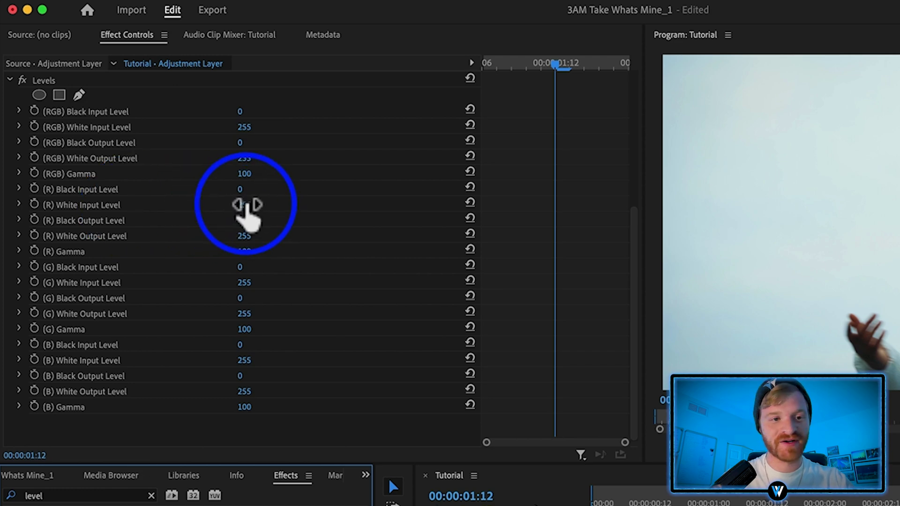
pyautogui.moveTo(249, 207); pyautogui.dragTo(159, 207)
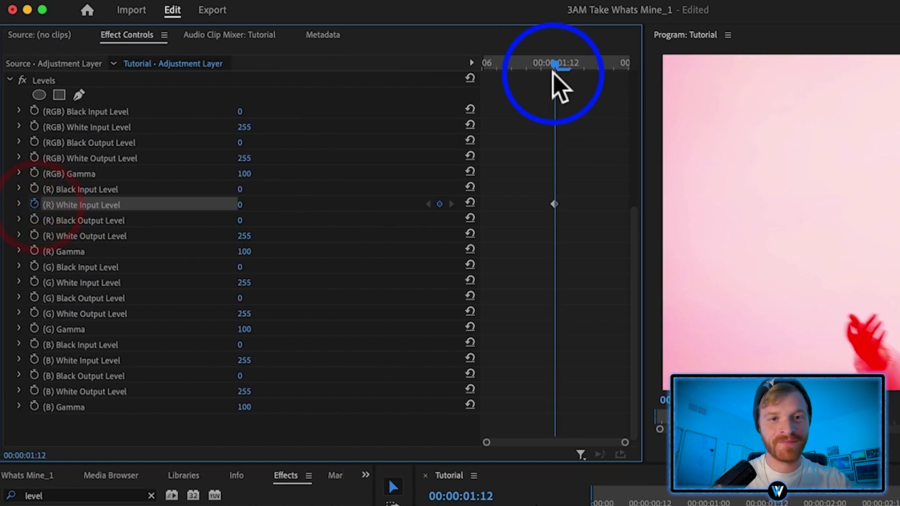
pyautogui.moveTo(230, 60); pyautogui.dragTo(145, 66)
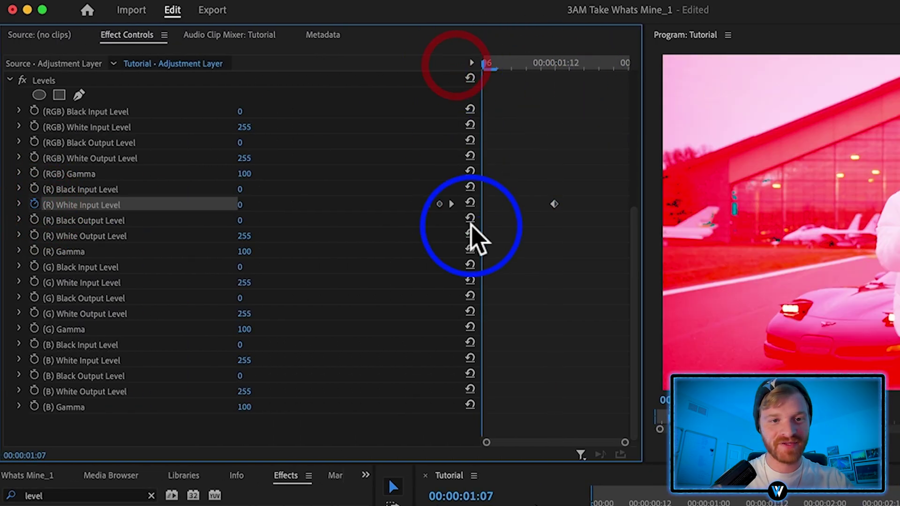
pyautogui.click(470, 202)
pyautogui.click(599, 62)
pyautogui.click(470, 202)
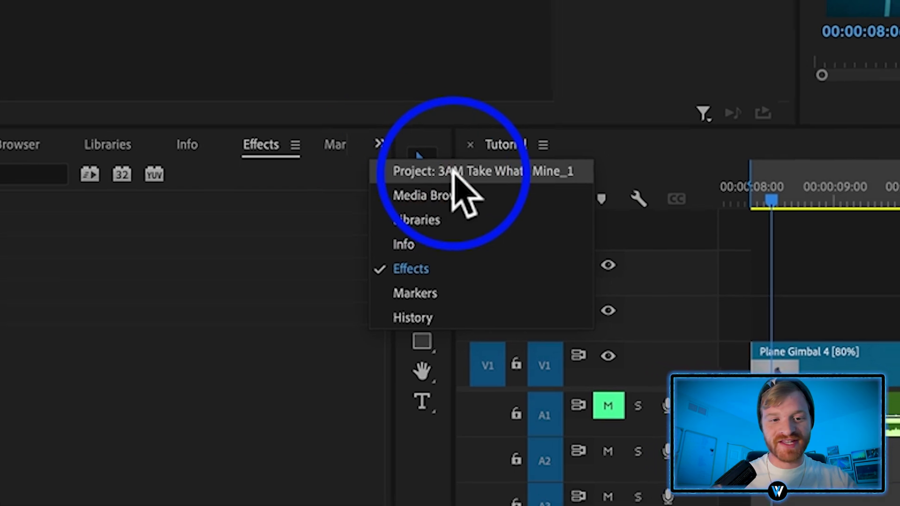
# - Create a new adjustment layer and place it on V2 over the cut between Plane Gimbal 4 and ZO6 tripod
pyautogui.click(454, 172)
pyautogui.click(441, 485)
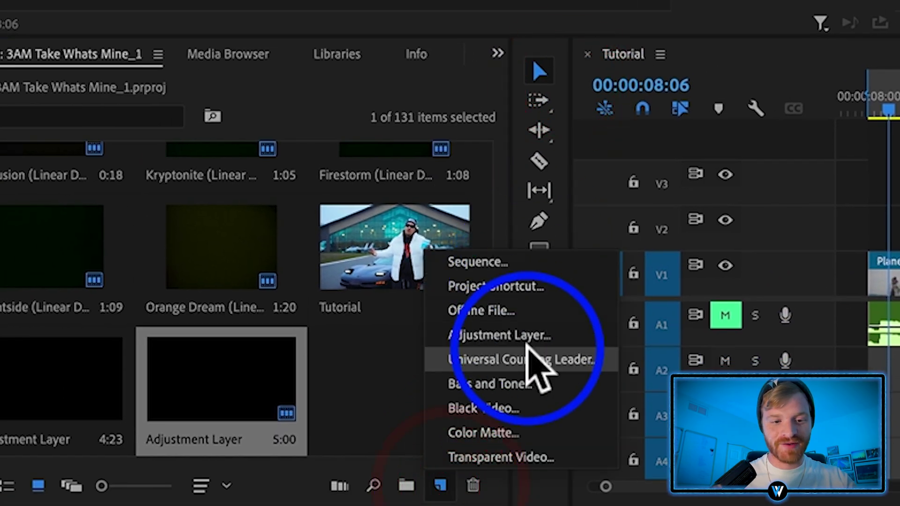
pyautogui.click(525, 338)
pyautogui.moveTo(169, 485); pyautogui.dragTo(583, 393)
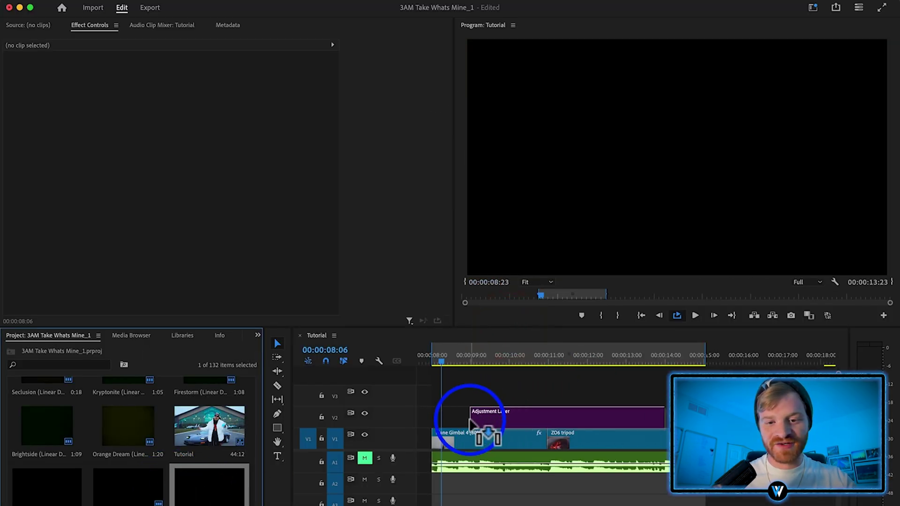
pyautogui.moveTo(462, 422); pyautogui.dragTo(462, 421)
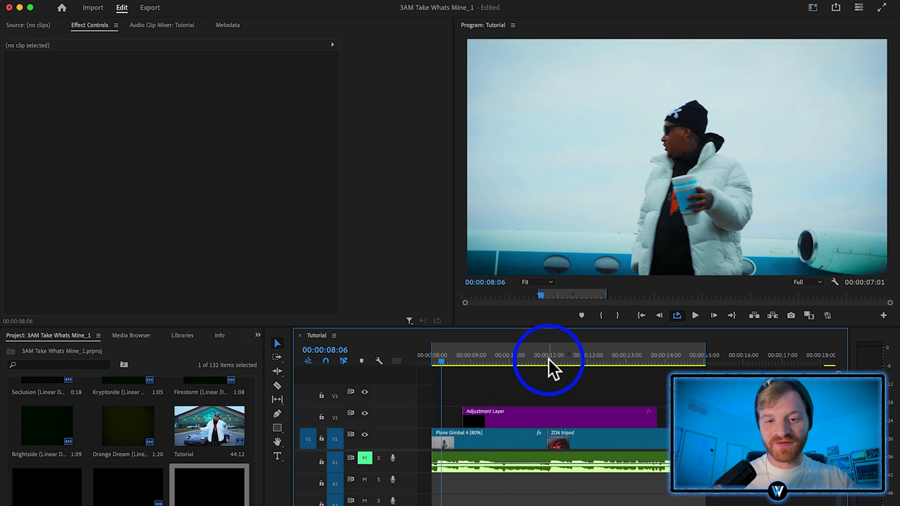
# - Split the adjustment layer ten frames before the cut, at 00:00:10:13, and delete the part before the split
pyautogui.click(550, 361)
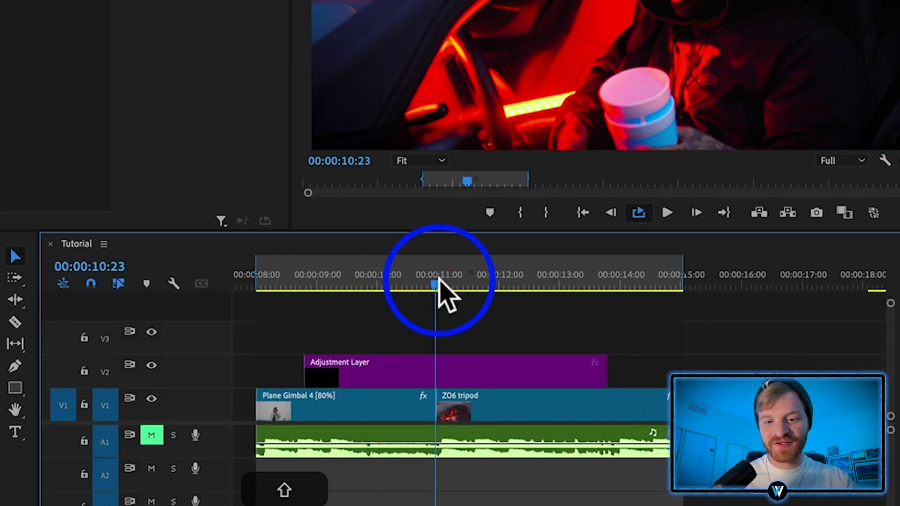
pyautogui.hotkey('shift', 'Left')
pyautogui.hotkey('shift', 'Left')
pyautogui.press('c')
pyautogui.click(410, 369)
pyautogui.press('v')
pyautogui.click(378, 365)
pyautogui.press('BackSpace')
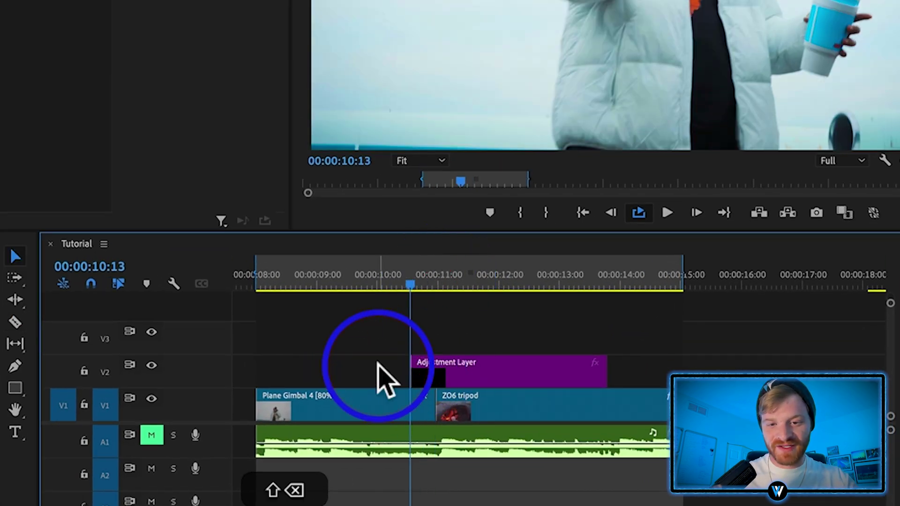
# - Split the adjustment layer at 00:00:11:04, after the cut, and delete the remainder
pyautogui.hotkey('shift', 'Right')
pyautogui.hotkey('shift', 'Right')
pyautogui.hotkey('shift', 'Right')
pyautogui.press('c')
pyautogui.click(448, 370)
pyautogui.press('v')
pyautogui.click(484, 369)
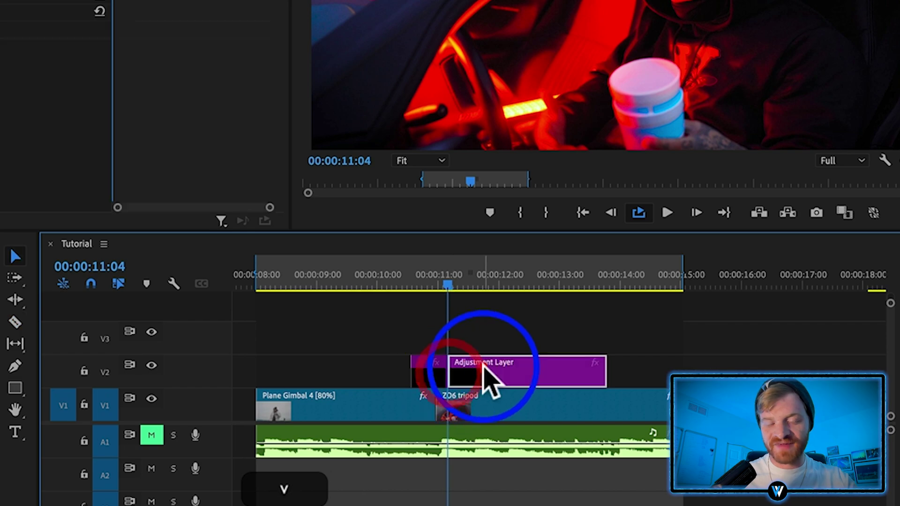
pyautogui.press('BackSpace')
# - Find the Brightness & Contrast video effect and apply it to the shortened adjustment layer
pyautogui.click(459, 285)
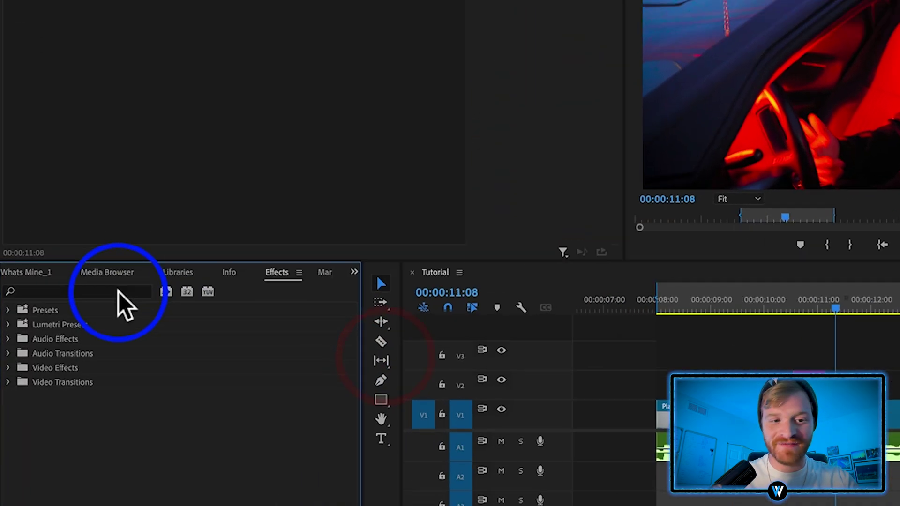
pyautogui.click(118, 291)
pyautogui.write('bright')
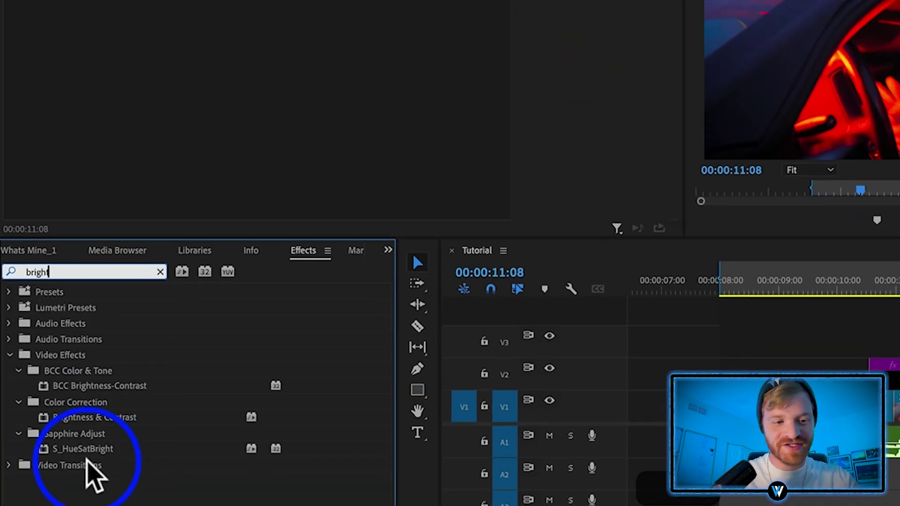
pyautogui.click(94, 417)
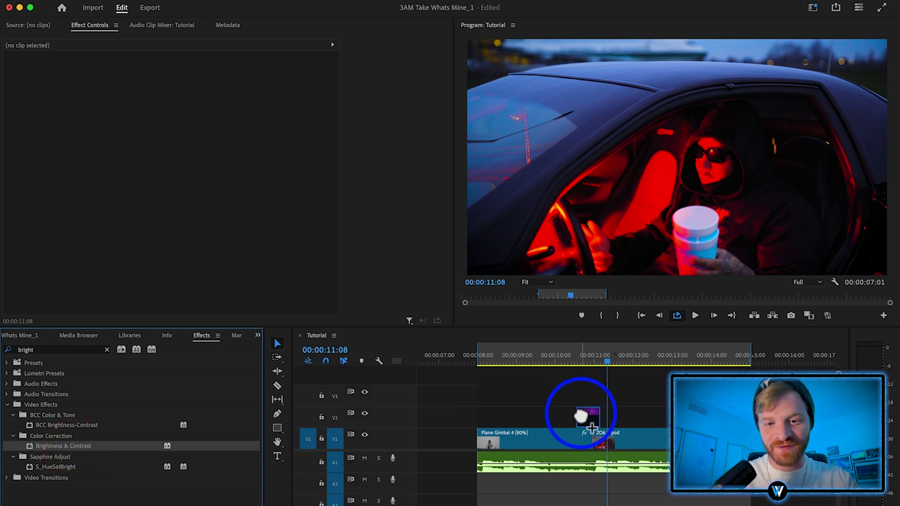
pyautogui.moveTo(582, 416); pyautogui.dragTo(584, 418)
# - Keyframe Brightness at 100 and Contrast at 78 on the cut at 00:00:10:23
pyautogui.click(592, 361)
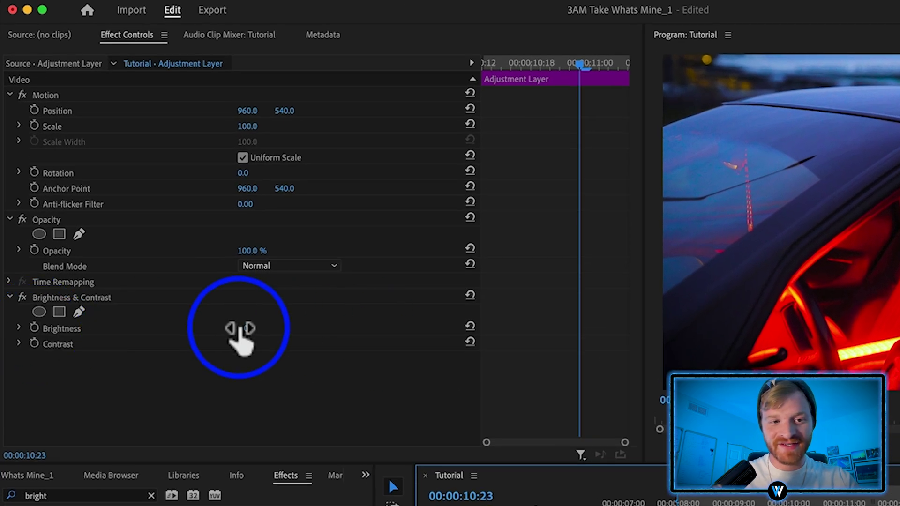
pyautogui.moveTo(240, 329); pyautogui.dragTo(270, 344)
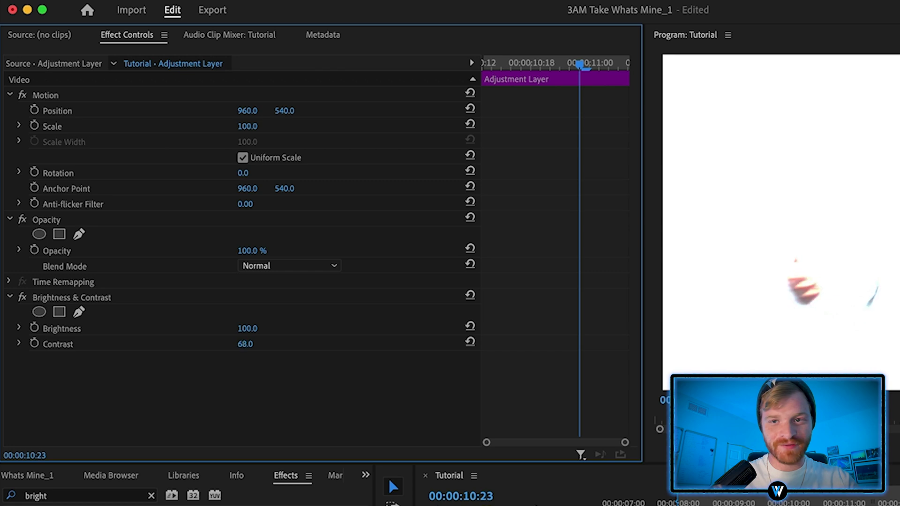
pyautogui.click(34, 328)
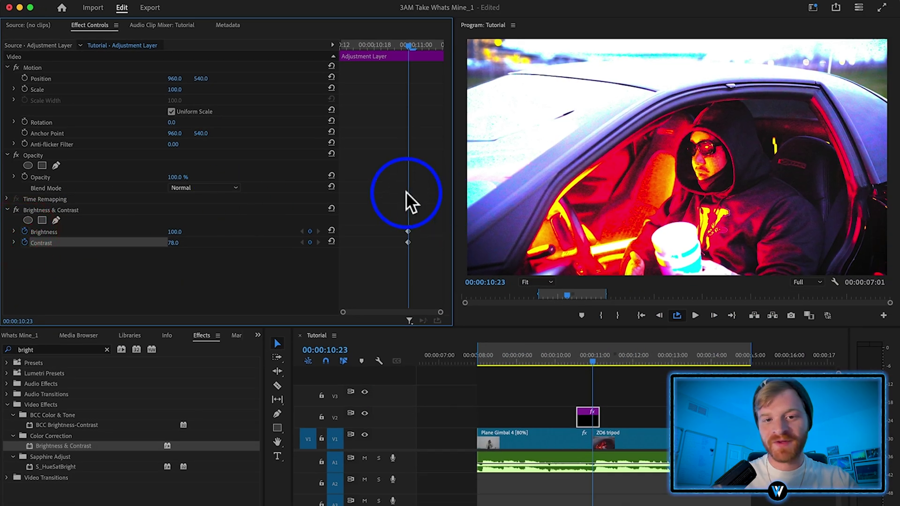
# - Add Brightness 22 and Contrast 5 keyframes at 00:00:10:21, and Brightness 87 with a raised Contrast at 00:00:10:19
pyautogui.press('Left')
pyautogui.press('Left')
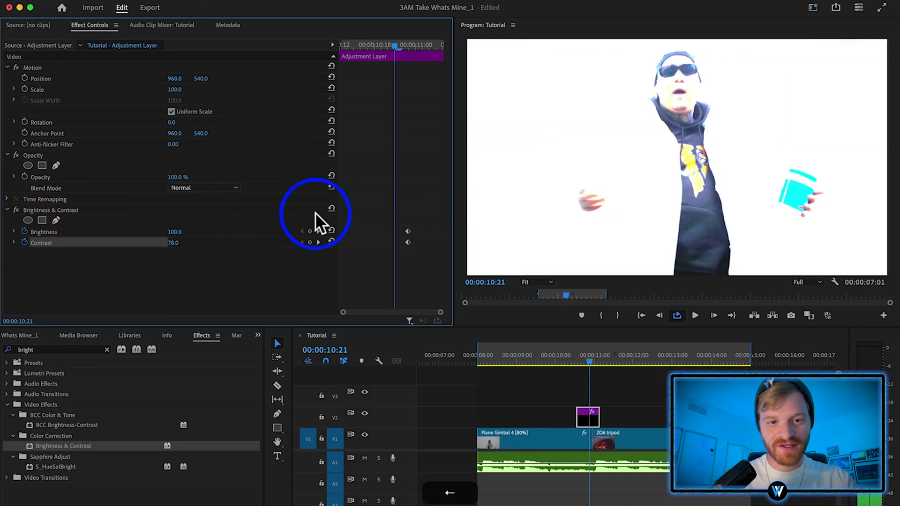
pyautogui.moveTo(172, 234)
pyautogui.mouseDown()
pyautogui.moveTo(135, 233)
pyautogui.moveTo(162, 244)
pyautogui.moveTo(142, 244)
pyautogui.moveTo(182, 243)
pyautogui.mouseUp()
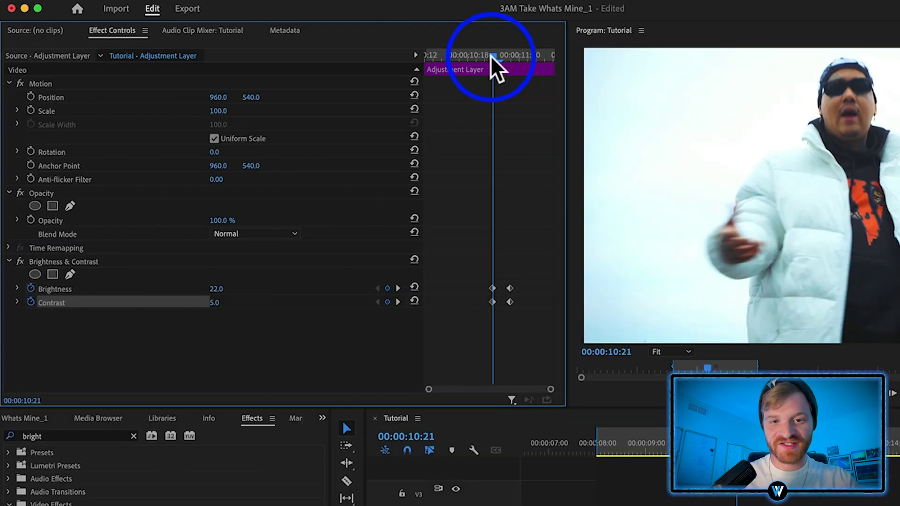
pyautogui.press('Left')
pyautogui.press('Left')
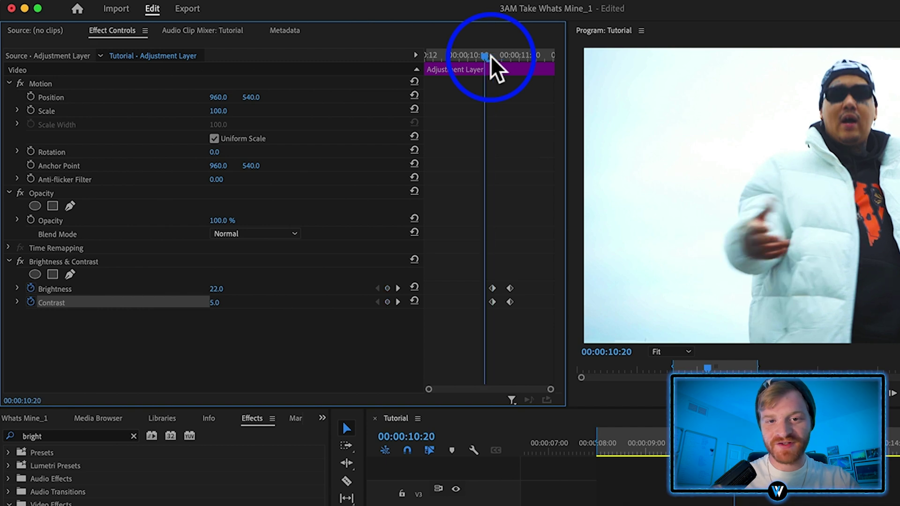
pyautogui.moveTo(224, 287); pyautogui.dragTo(236, 305)
# - Reset Brightness and Contrast to 0 at 00:00:10:17, and keyframe Brightness 64 and Contrast 40 at 00:00:10:15
pyautogui.press('Left')
pyautogui.press('Left')
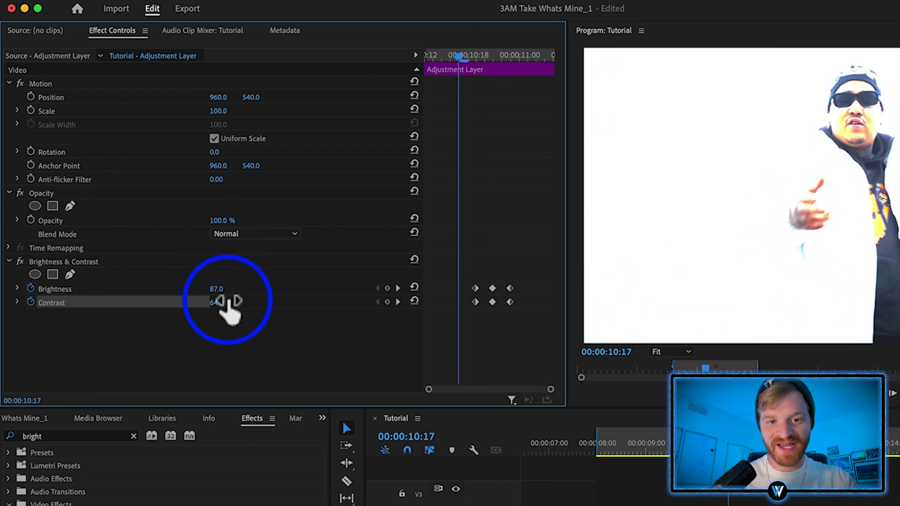
pyautogui.click(414, 301)
pyautogui.click(413, 287)
pyautogui.press('Left')
pyautogui.press('Left')
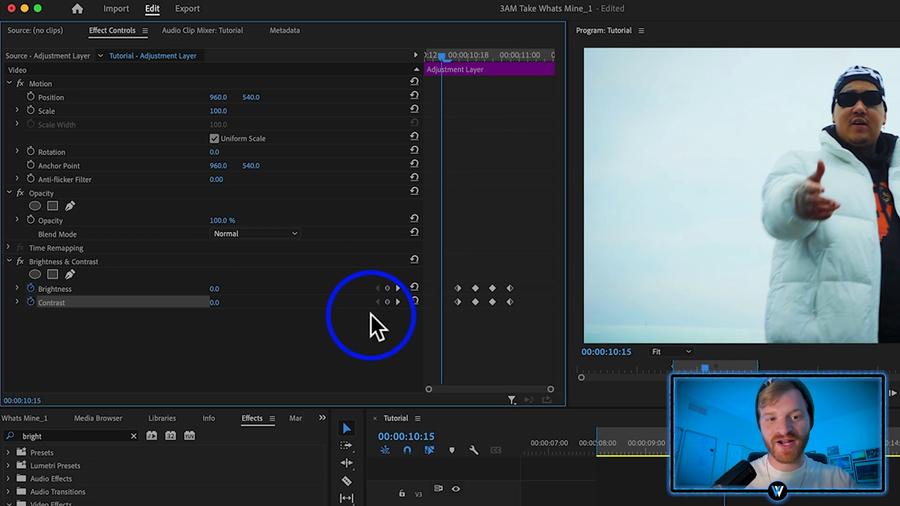
pyautogui.moveTo(214, 288)
pyautogui.mouseDown()
pyautogui.moveTo(228, 288)
pyautogui.moveTo(225, 302)
pyautogui.mouseUp()
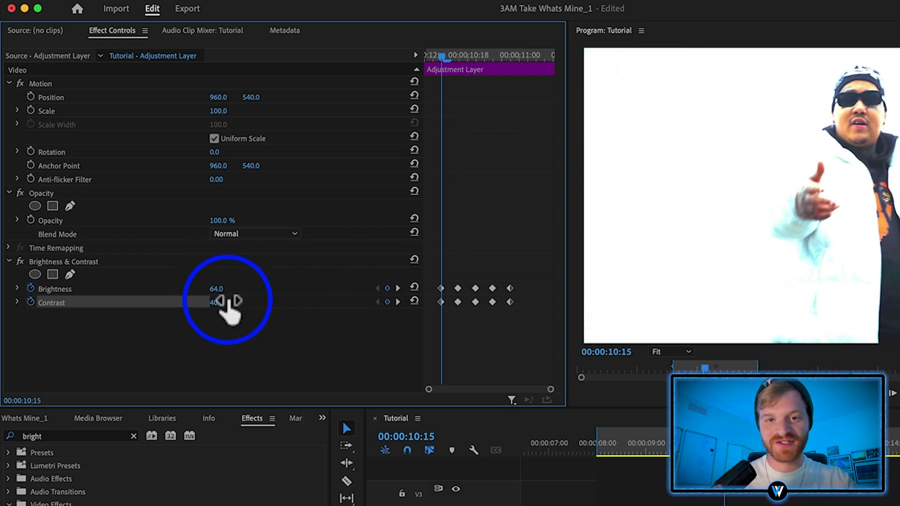
# - Reset Brightness and Contrast to 0 at the adjustment layer's start, 00:00:10:13
pyautogui.press('Left')
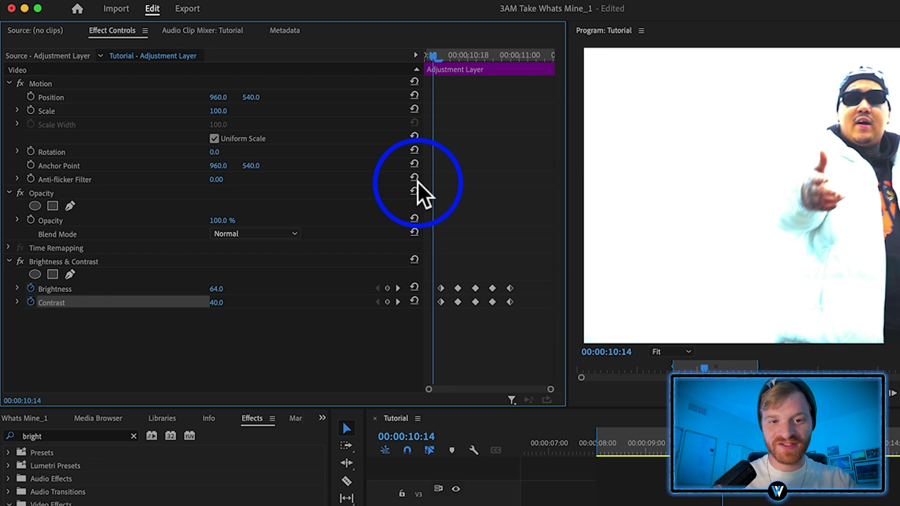
pyautogui.press('Left')
pyautogui.click(414, 302)
pyautogui.click(415, 288)
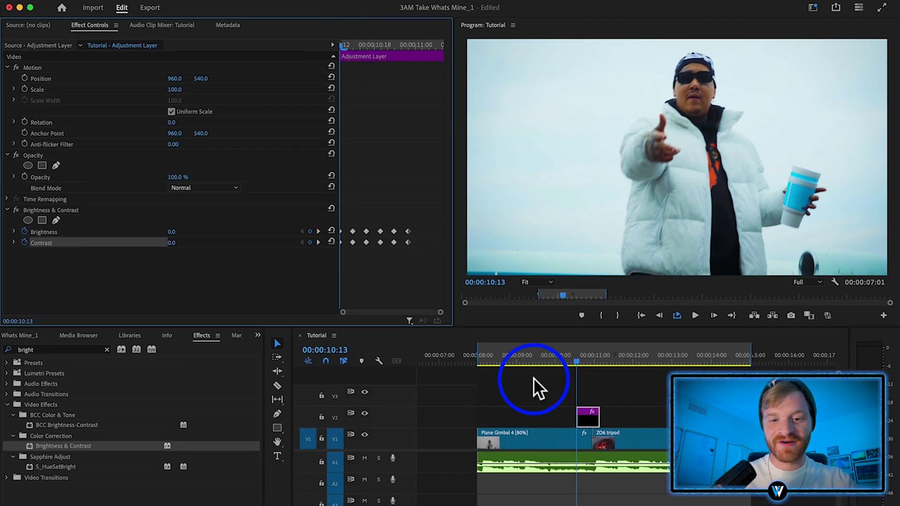
# - Mute audio track A1 and raise the Contrast keyframe on the cut to 86
pyautogui.click(366, 458)
pyautogui.moveTo(339, 41); pyautogui.dragTo(409, 51)
pyautogui.press('super+z')
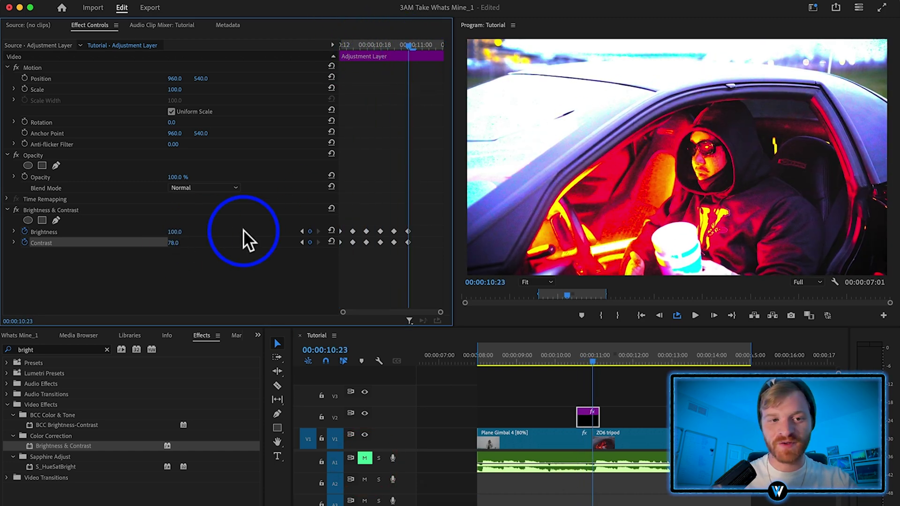
pyautogui.moveTo(175, 244); pyautogui.dragTo(169, 244)
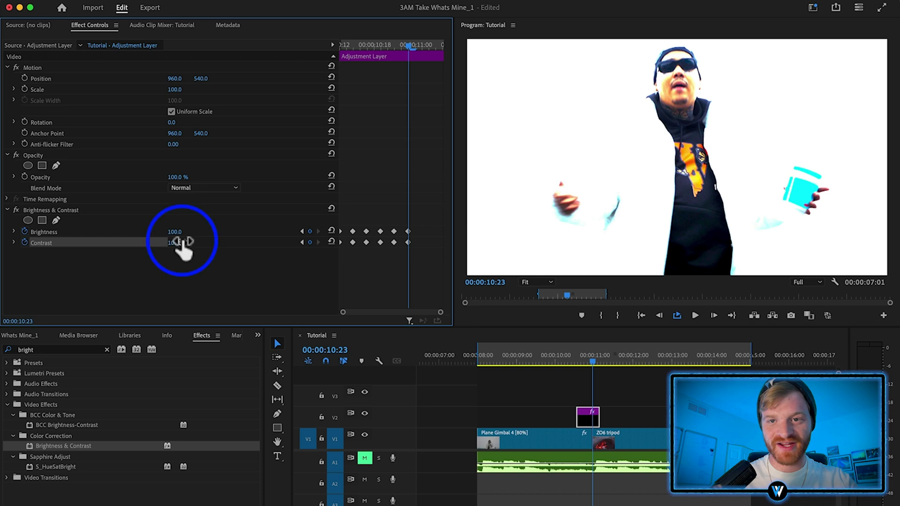
pyautogui.moveTo(174, 243); pyautogui.dragTo(181, 242)
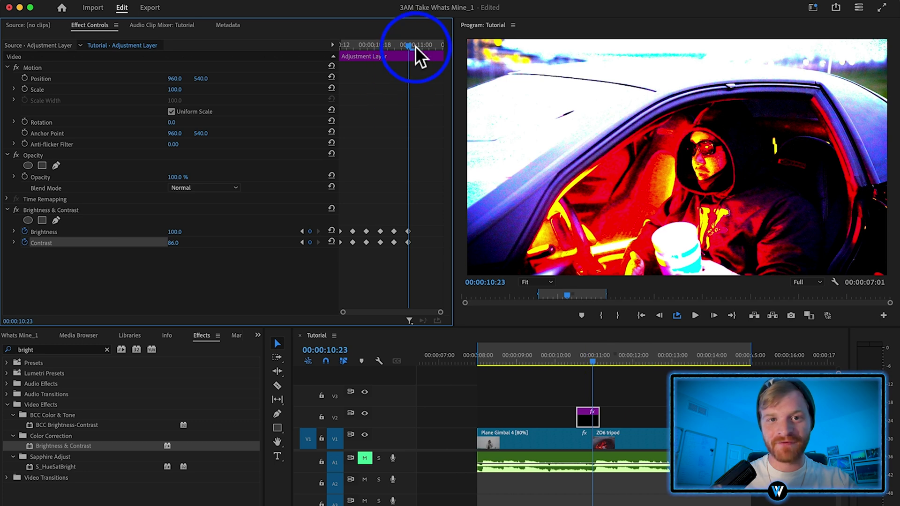
# - Add Brightness and Contrast keyframes of 0 after the cut and move both to the adjustment layer's end
pyautogui.moveTo(415, 46); pyautogui.dragTo(435, 46)
pyautogui.click(331, 231)
pyautogui.click(331, 241)
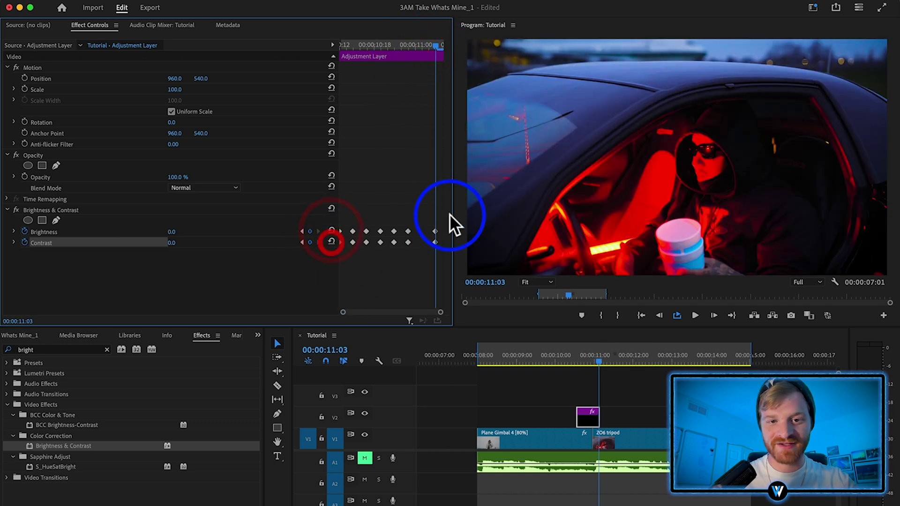
pyautogui.moveTo(448, 215); pyautogui.dragTo(466, 242)
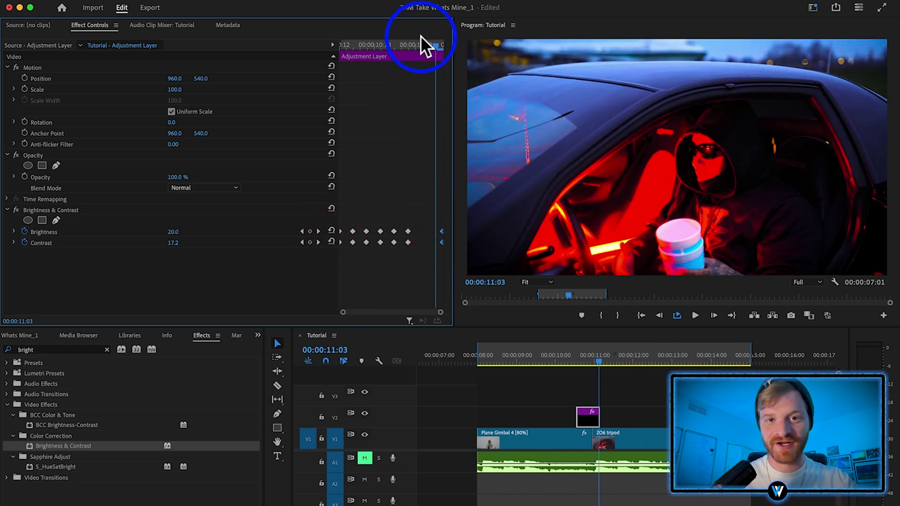
pyautogui.moveTo(433, 43); pyautogui.dragTo(443, 77)
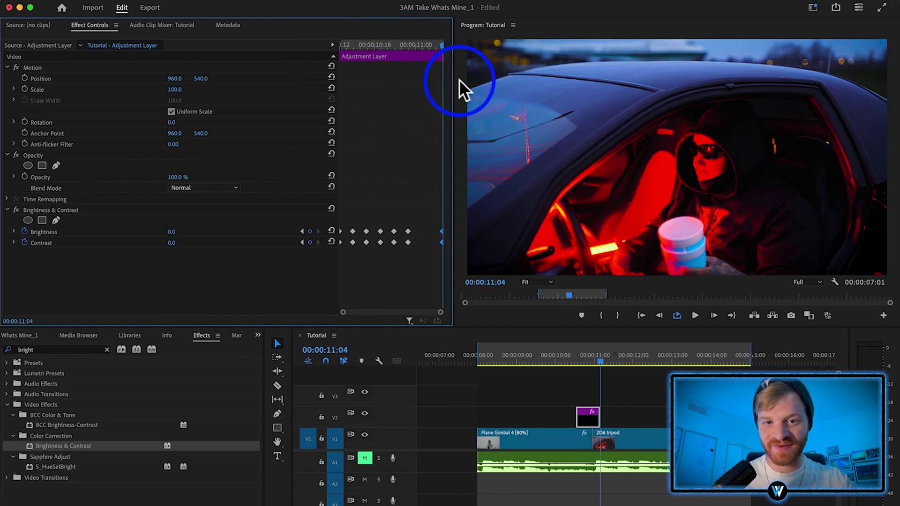
pyautogui.click(401, 71)
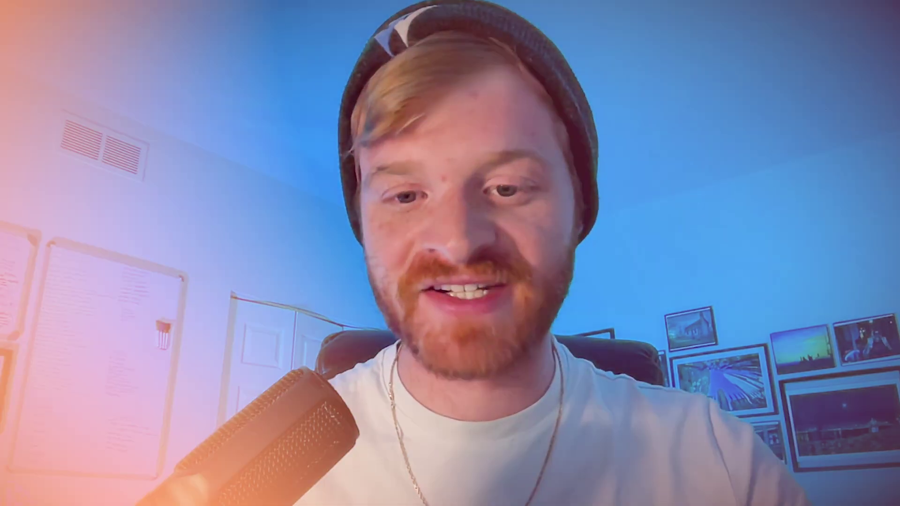
# - Split the Plane Gimbal 4 clip at the adjustment layer's start and select the short piece before the cut
pyautogui.click(525, 361)
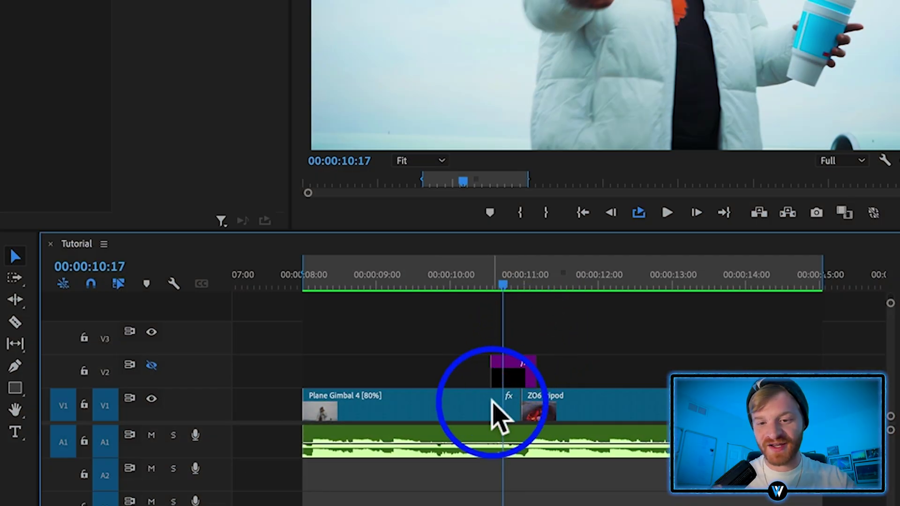
pyautogui.press('c')
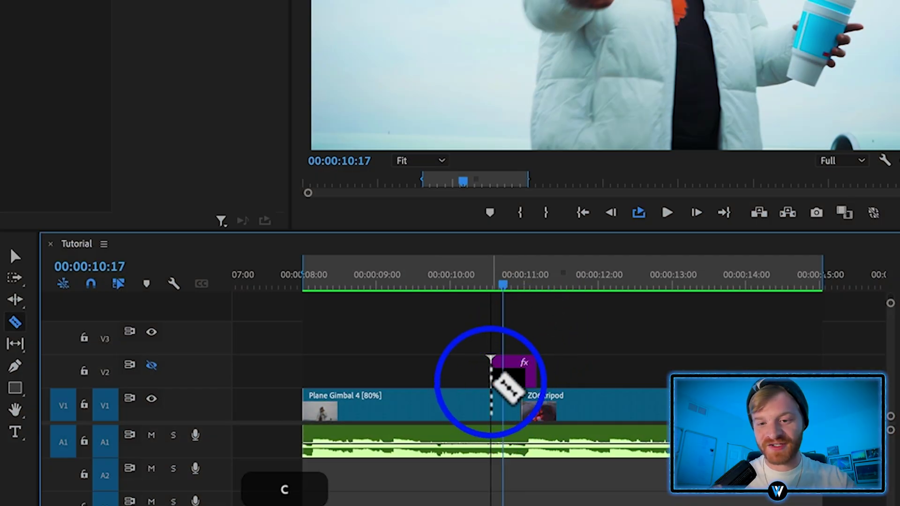
pyautogui.click(491, 407)
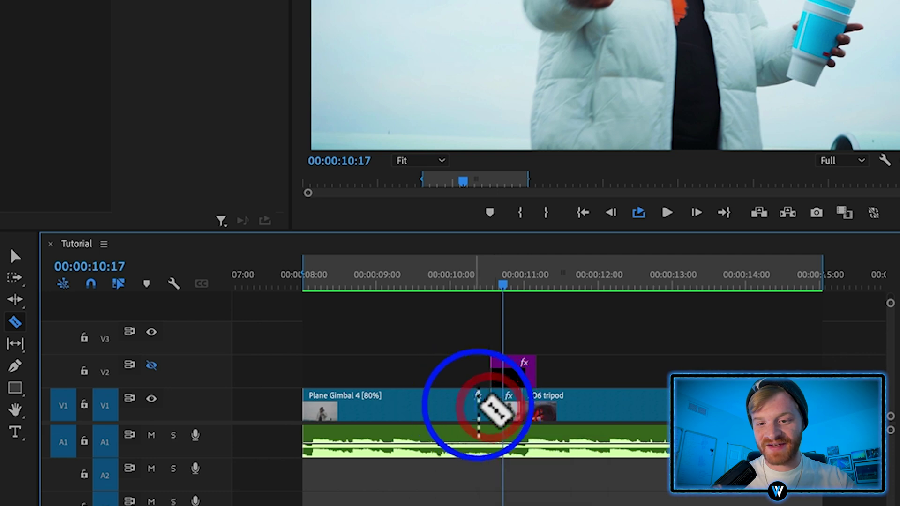
pyautogui.press('v')
pyautogui.click(508, 410)
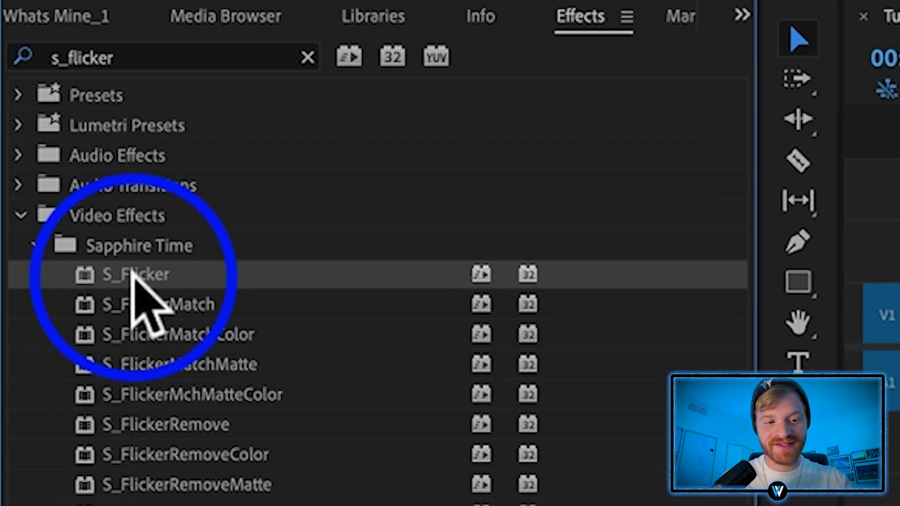
# - Apply the S_Flicker effect to the short Plane Gimbal 4 piece and set Amplitude to 0.4 and Rand Freq to 45
pyautogui.moveTo(117, 281); pyautogui.dragTo(542, 330)
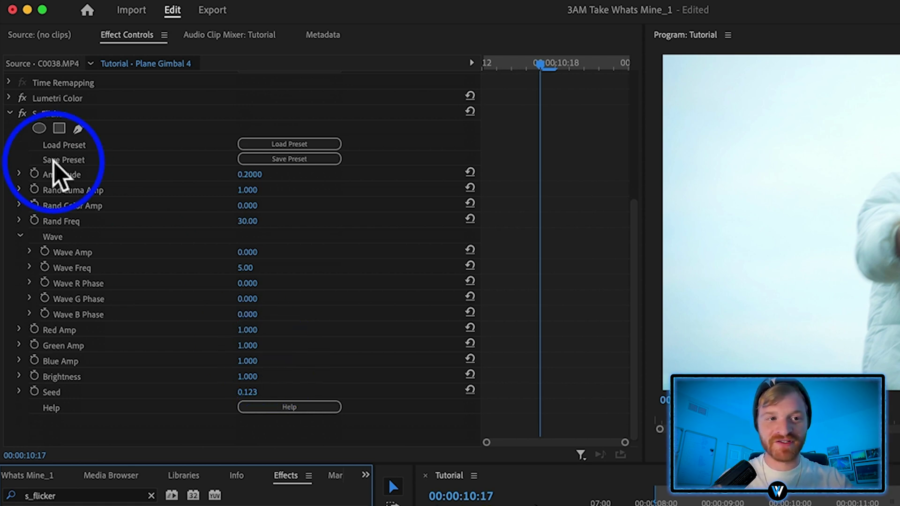
pyautogui.click(255, 175)
pyautogui.press('BackSpace')
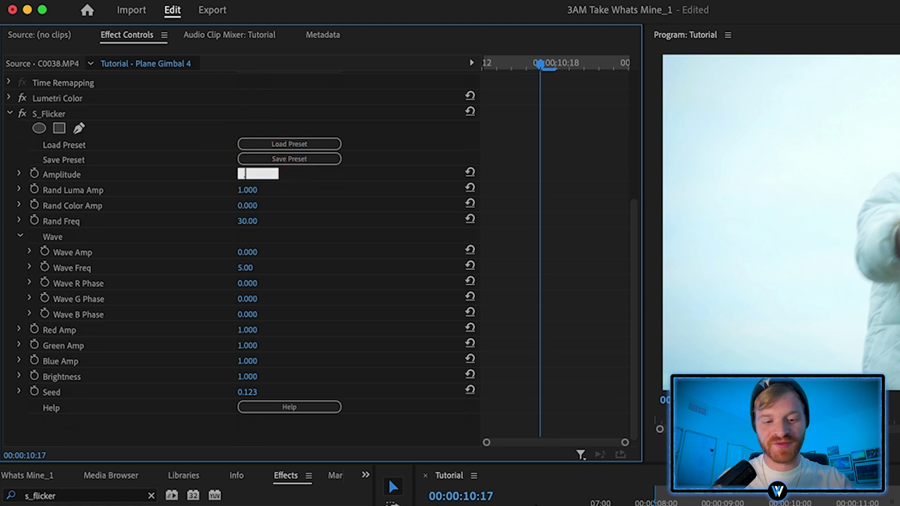
pyautogui.click(249, 221)
pyautogui.write('45')
pyautogui.press('Return')
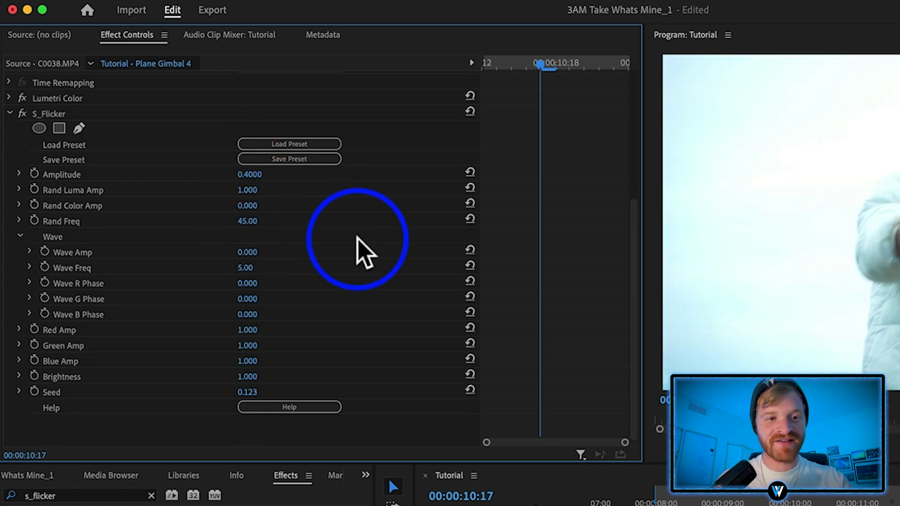
# - Set the S_Flicker effect's Wave Amp to 56 and Wave Freq to 10
pyautogui.click(248, 252)
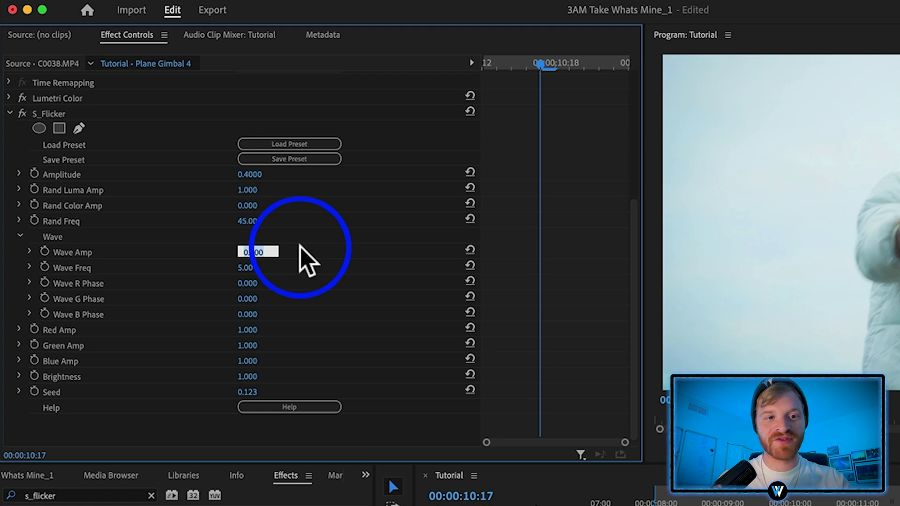
pyautogui.write('56')
pyautogui.press('Return')
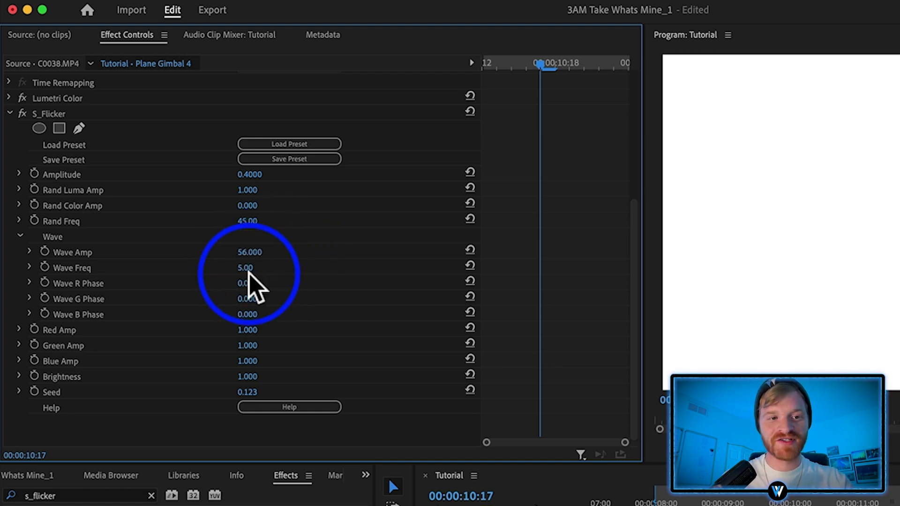
pyautogui.click(245, 269)
pyautogui.write('10')
pyautogui.press('Return')
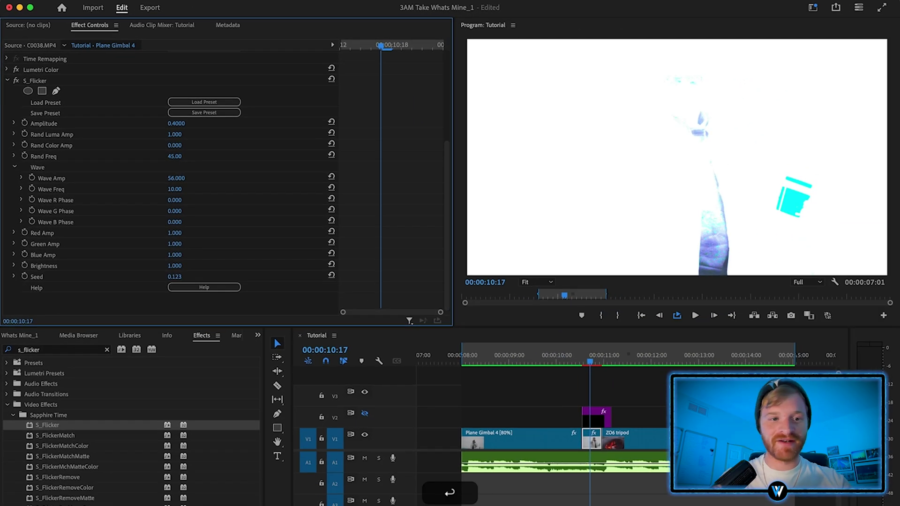
# - Save the short piece's S_Flicker settings as an effect preset named S_Flicker Preset
pyautogui.click(841, 492)
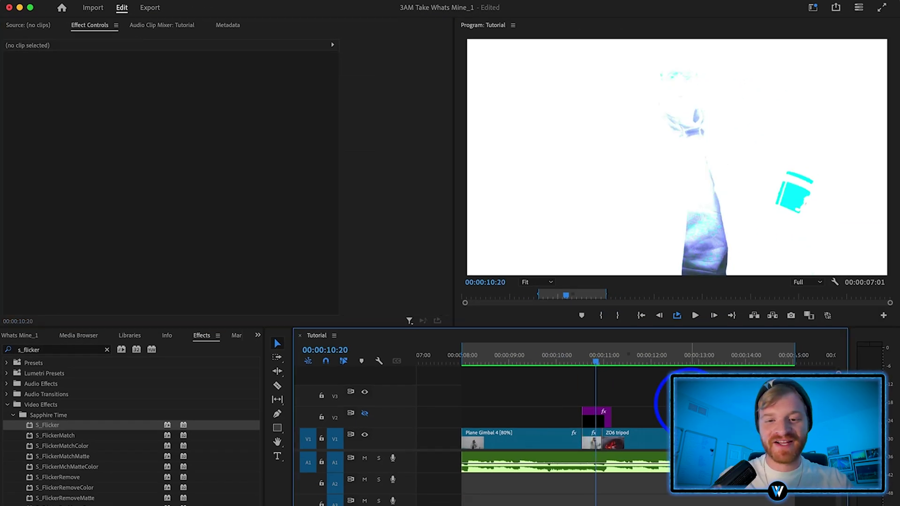
pyautogui.click(590, 440)
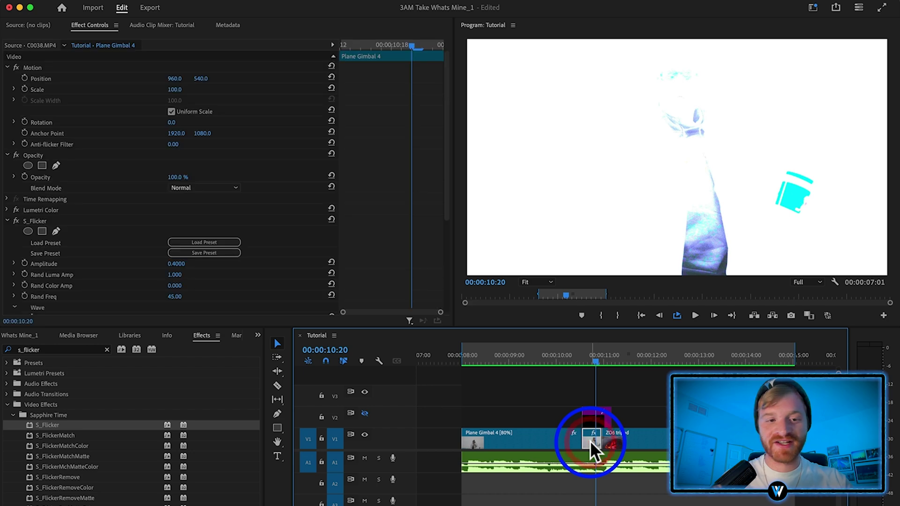
pyautogui.click(66, 225)
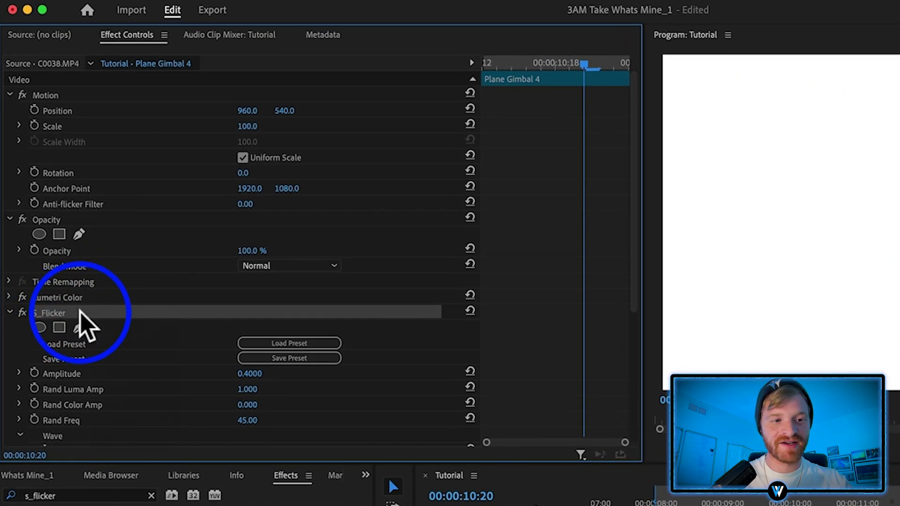
pyautogui.rightClick(80, 313)
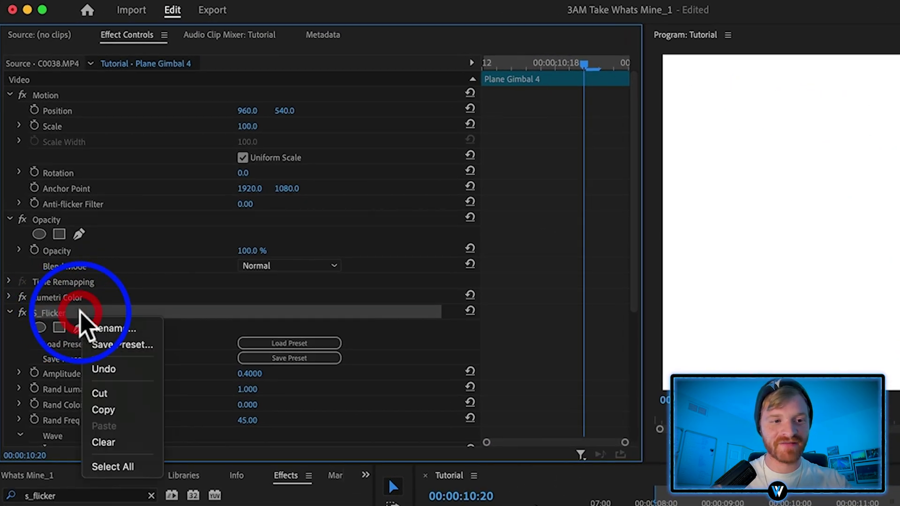
pyautogui.click(137, 346)
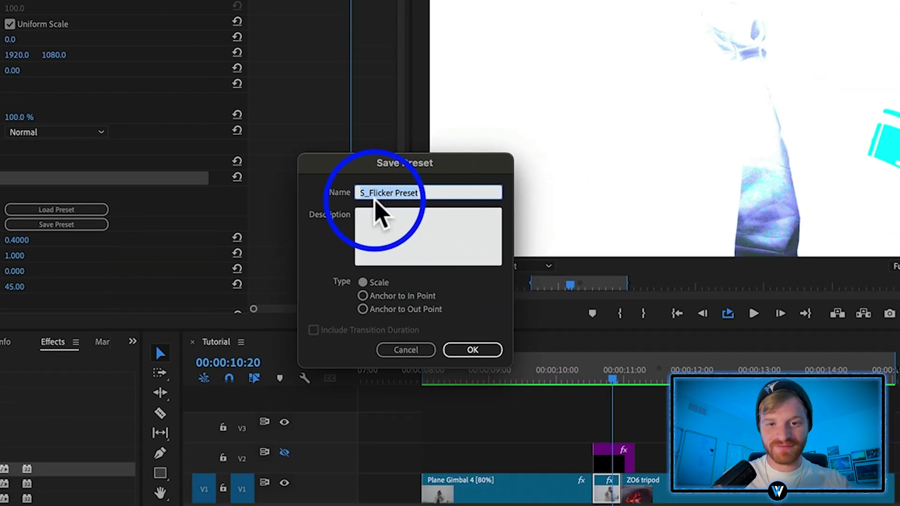
pyautogui.click(474, 351)
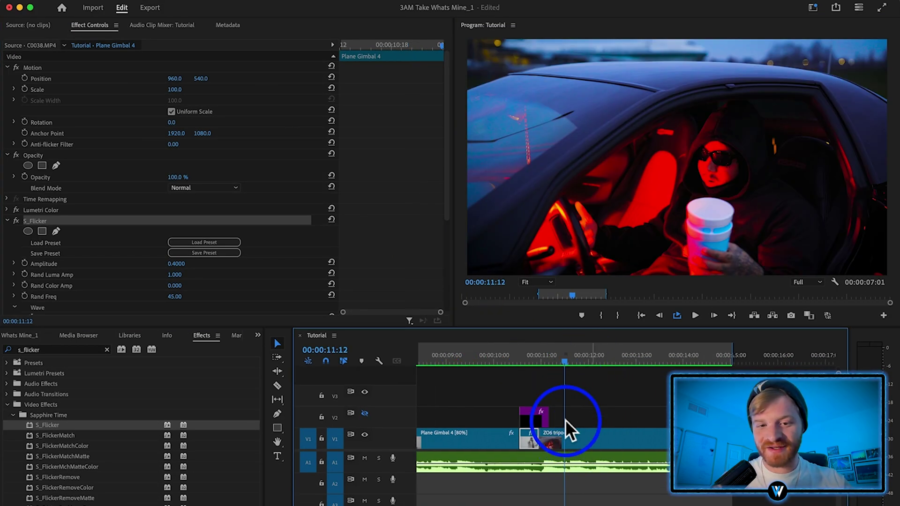
# - Cut a short piece out of the ZO6 tripod clip just after 00:00:11:12 and select it
pyautogui.press('c')
pyautogui.click(571, 443)
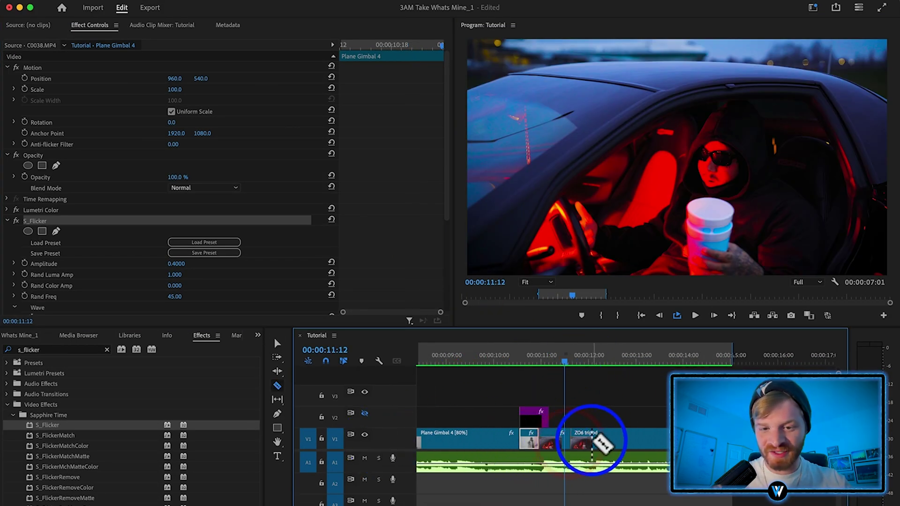
pyautogui.click(593, 441)
pyautogui.press('v')
pyautogui.click(580, 439)
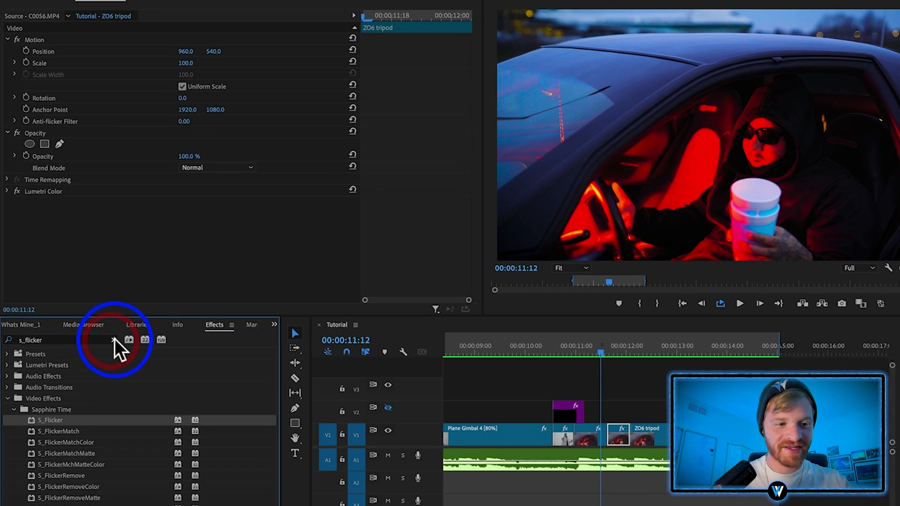
# - Clear the effects search and apply the saved S_Flicker Preset to the short ZO6 tripod piece
pyautogui.click(107, 350)
pyautogui.click(8, 292)
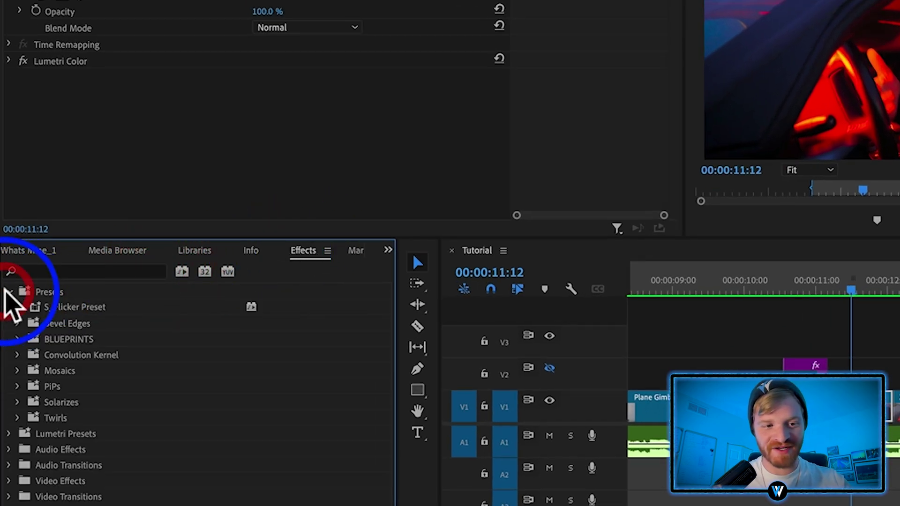
pyautogui.click(77, 308)
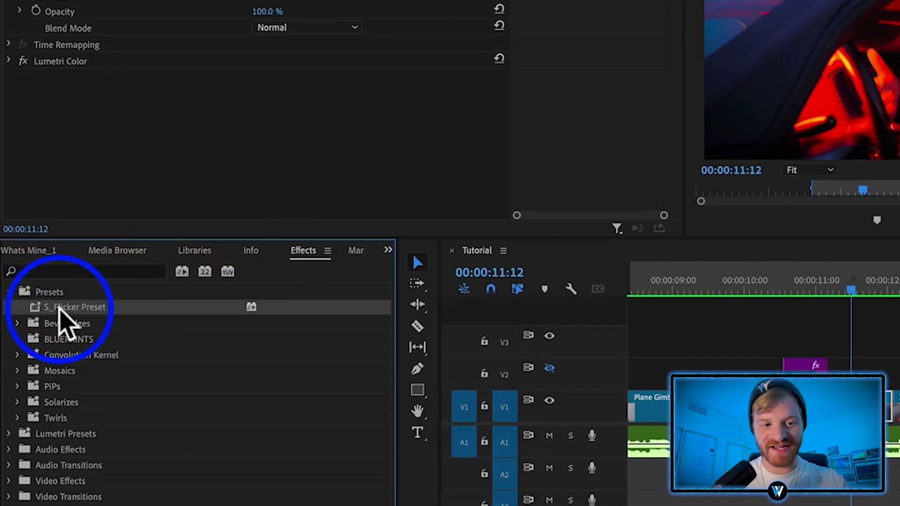
pyautogui.moveTo(56, 307); pyautogui.dragTo(899, 363)
pyautogui.moveTo(893, 427); pyautogui.dragTo(892, 428)
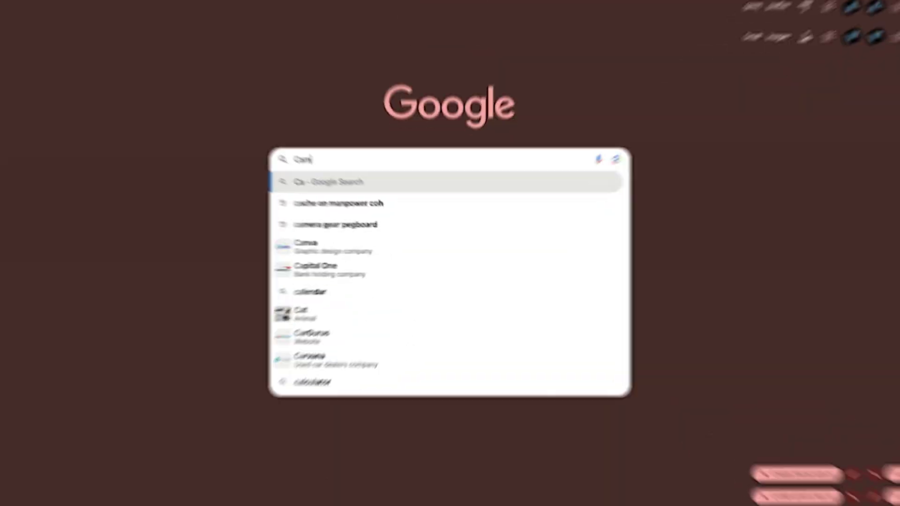
# - Search Google for "Camera viewfinder overlay png"
pyautogui.write('mera viewfinder overl')
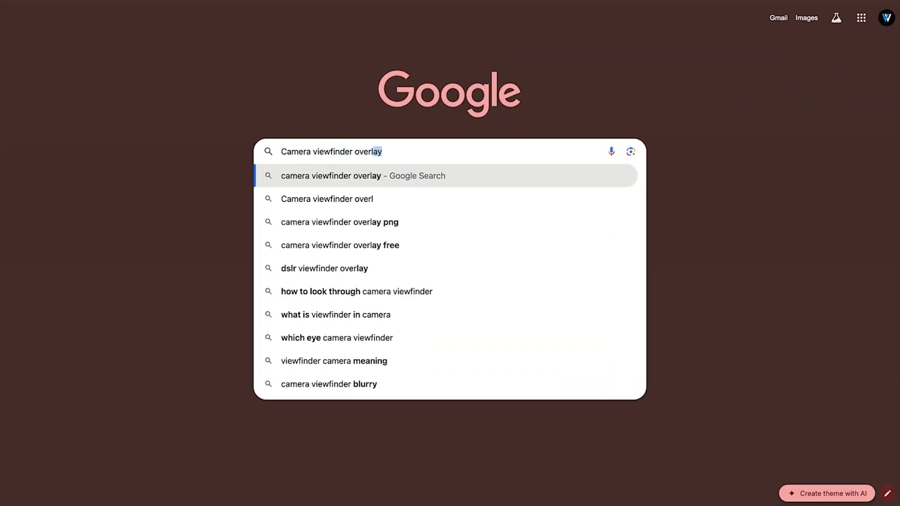
pyautogui.write('ay png')
pyautogui.press('Return')
pyautogui.click(163, 60)
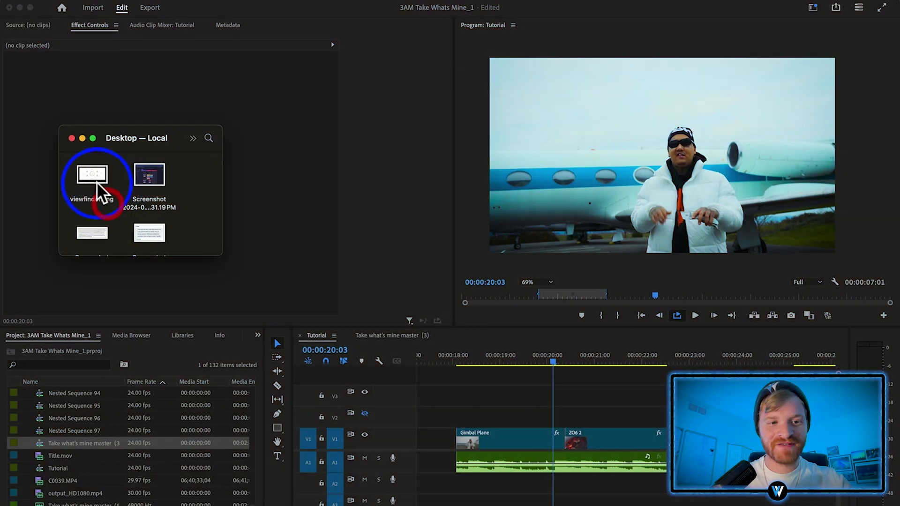
# - Preview viewfinder.png, place it on track V2 over the cut between Gimbal Plane and ZO6 2, and turn on V2's output
pyautogui.click(101, 174)
pyautogui.press('space')
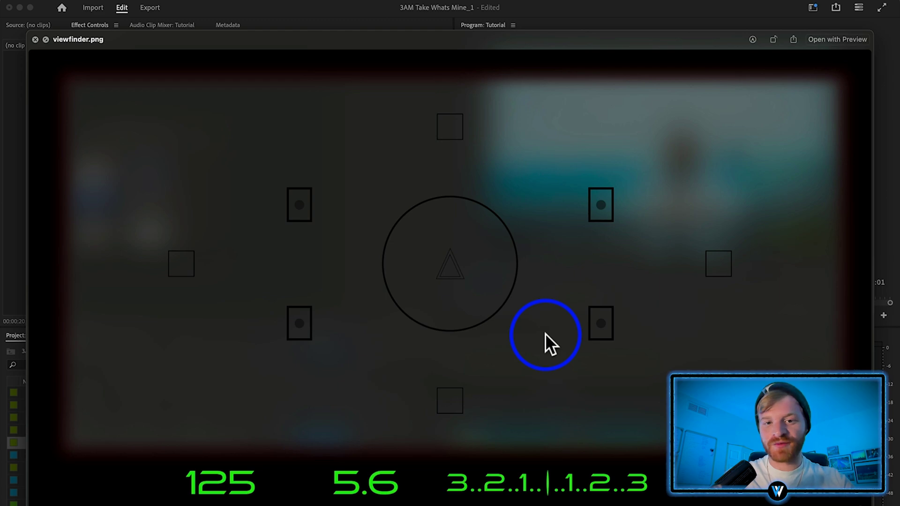
pyautogui.press('space')
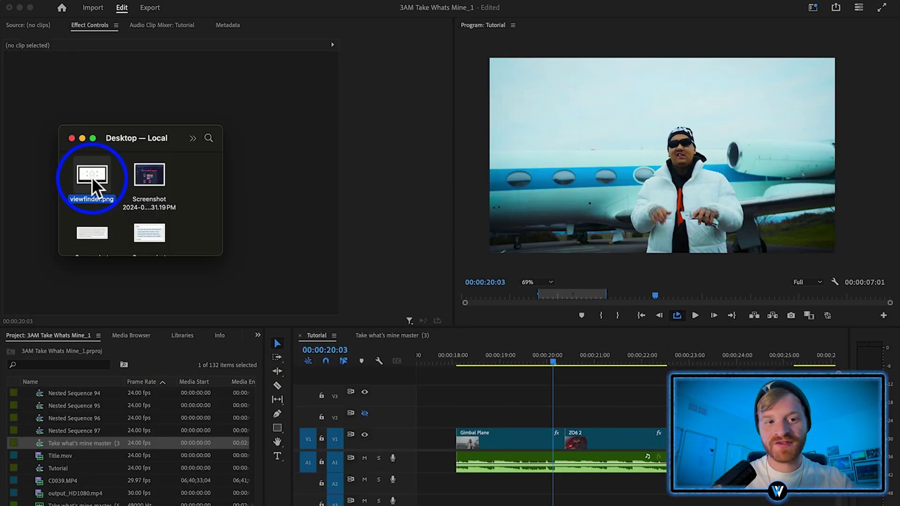
pyautogui.moveTo(89, 176); pyautogui.dragTo(578, 418)
pyautogui.click(582, 419)
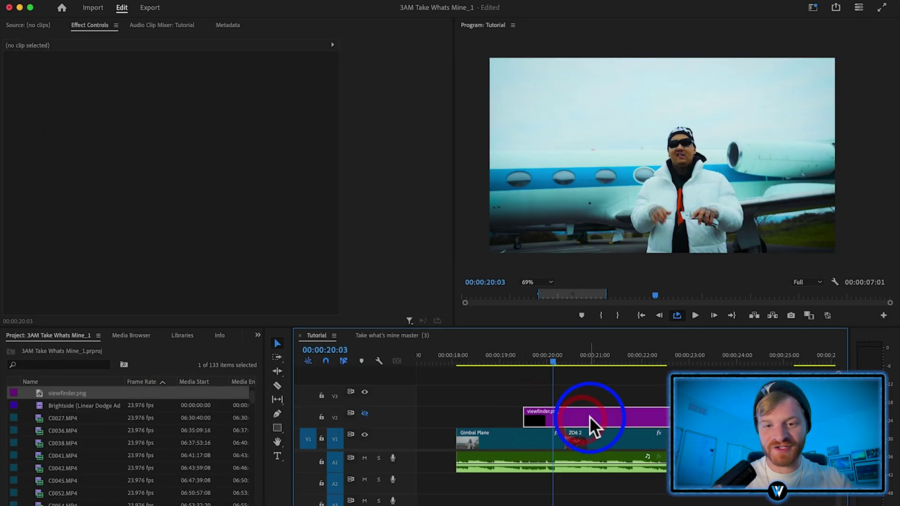
pyautogui.click(364, 413)
pyautogui.moveTo(553, 409); pyautogui.dragTo(564, 404)
# - Split the viewfinder.png overlay at 00:00:19:23, before the cut, and delete the part in front of it
pyautogui.scroll(4, 565, 407)
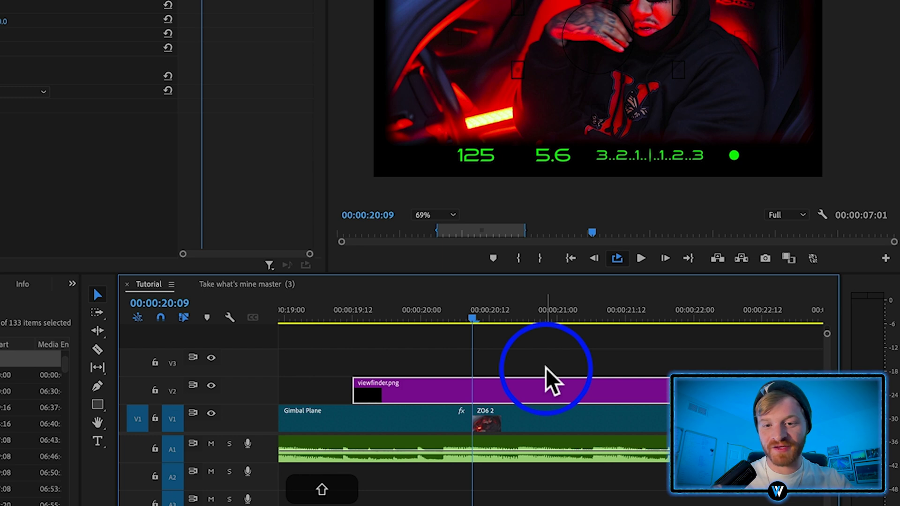
pyautogui.hotkey('shift', 'Left')
pyautogui.press('Left')
pyautogui.press('c')
pyautogui.click(416, 390)
pyautogui.press('v')
pyautogui.click(392, 396)
pyautogui.press('BackSpace')
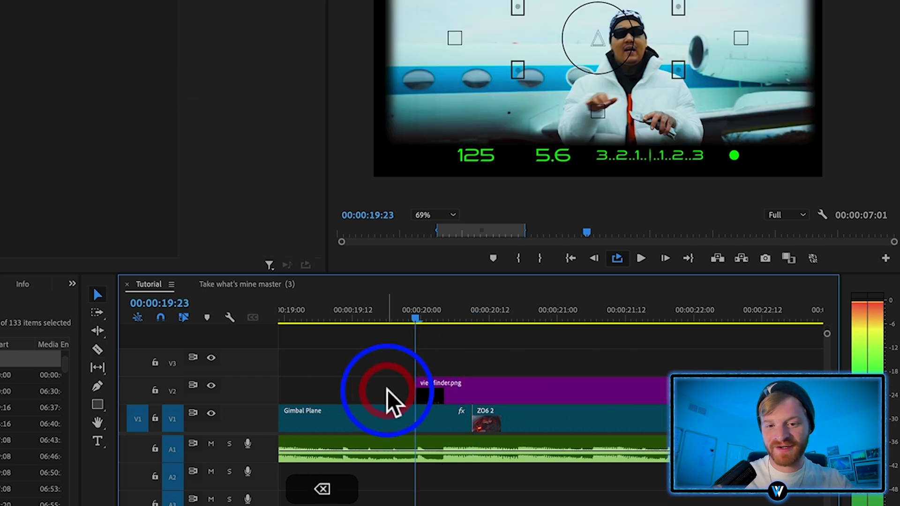
# - Split the overlay at 00:00:20:19, delete the part after it, and move the remaining viewfinder.png piece up to track V3
pyautogui.hotkey('shift', 'Right')
pyautogui.hotkey('shift', 'Right')
pyautogui.hotkey('shift', 'Right')
pyautogui.hotkey('shift', 'Right')
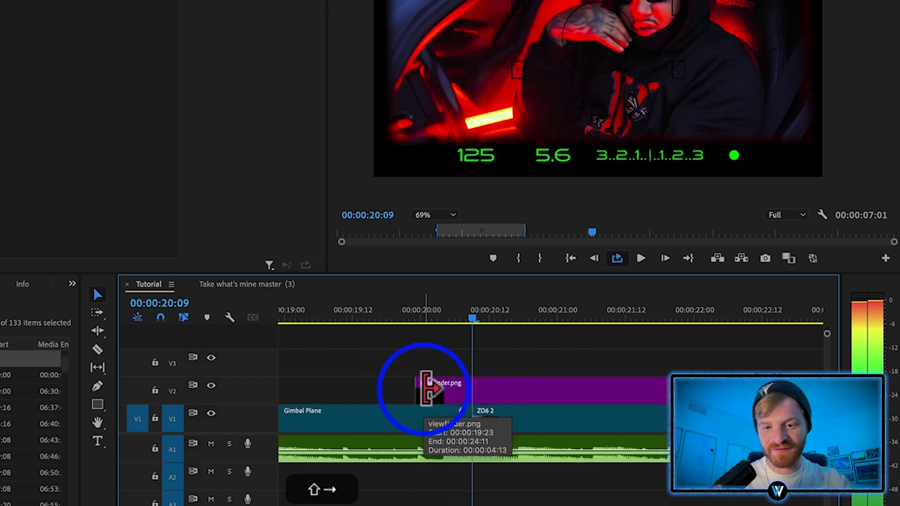
pyautogui.press('c')
pyautogui.click(528, 391)
pyautogui.press('v')
pyautogui.click(559, 391)
pyautogui.press('BackSpace')
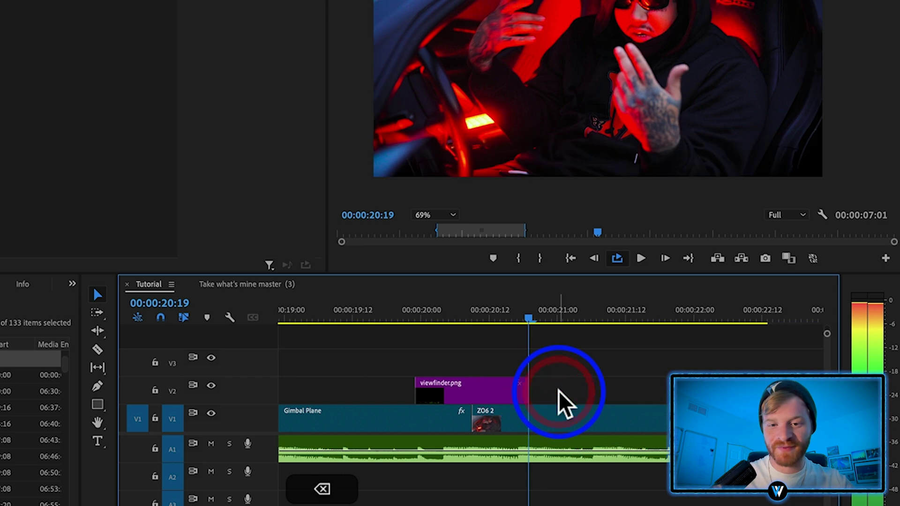
pyautogui.click(482, 390)
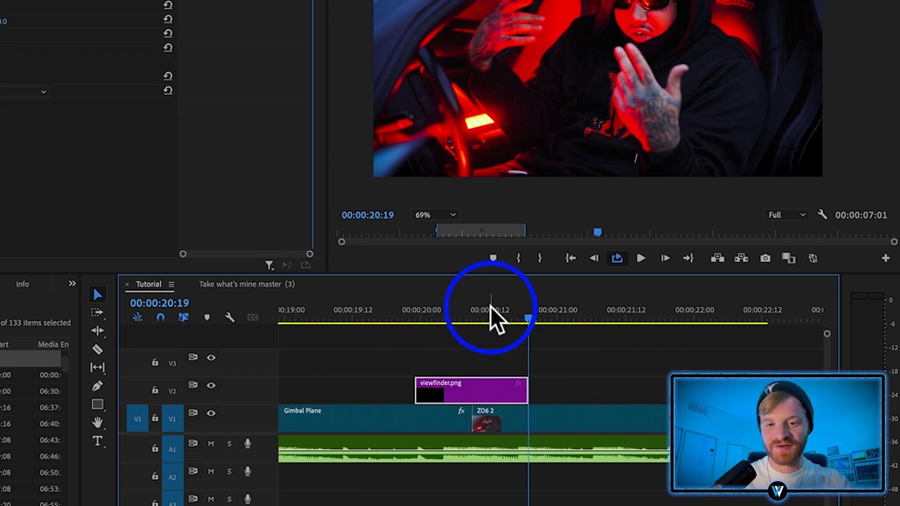
pyautogui.moveTo(468, 392); pyautogui.dragTo(468, 371)
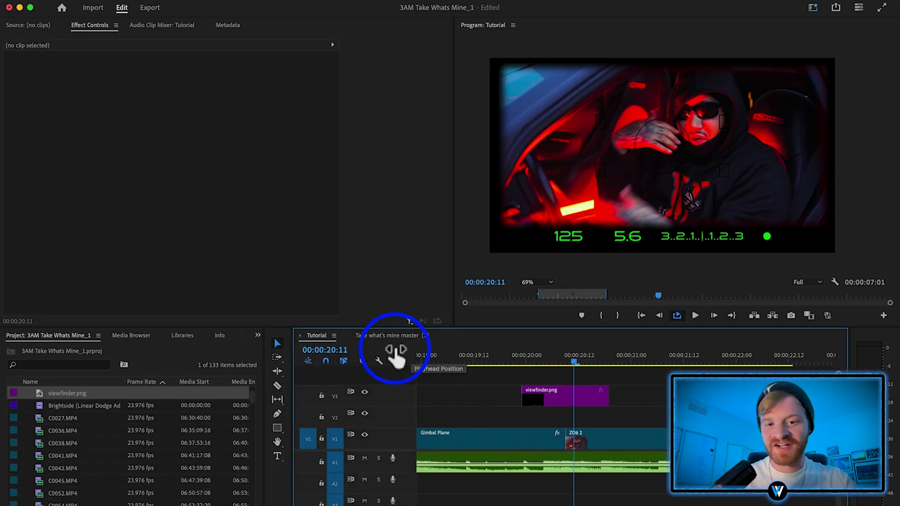
# - Open the Take what's mine master (3) sequence, mute audio track A1, and park the playhead at 00:00:34:03
pyautogui.click(396, 335)
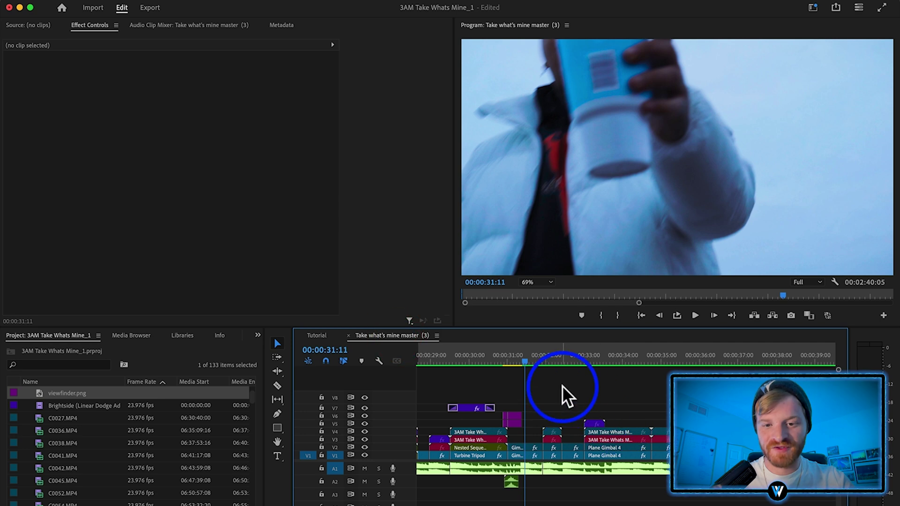
pyautogui.click(368, 469)
pyautogui.click(556, 355)
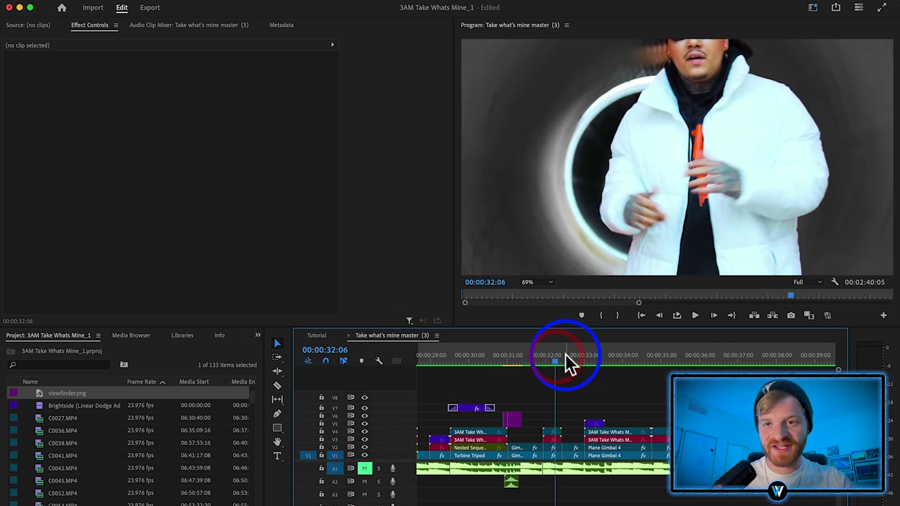
pyautogui.moveTo(566, 354); pyautogui.dragTo(603, 352)
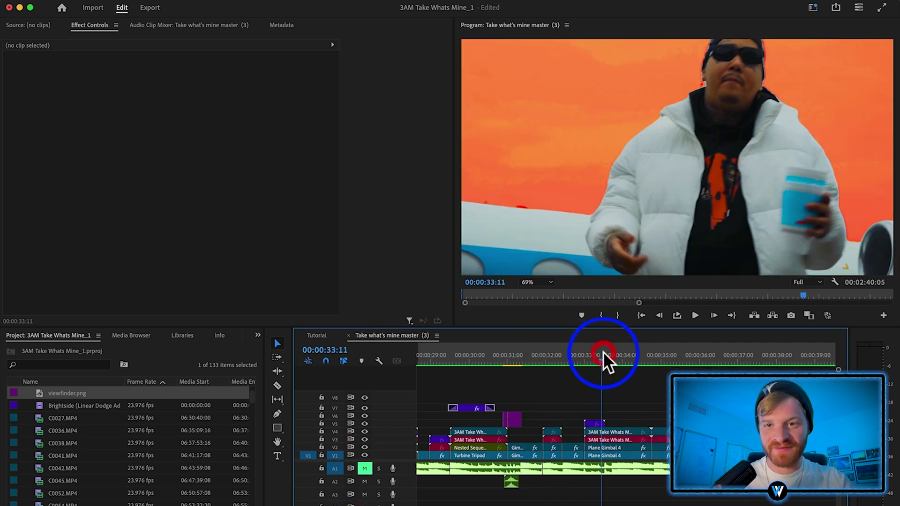
pyautogui.click(627, 352)
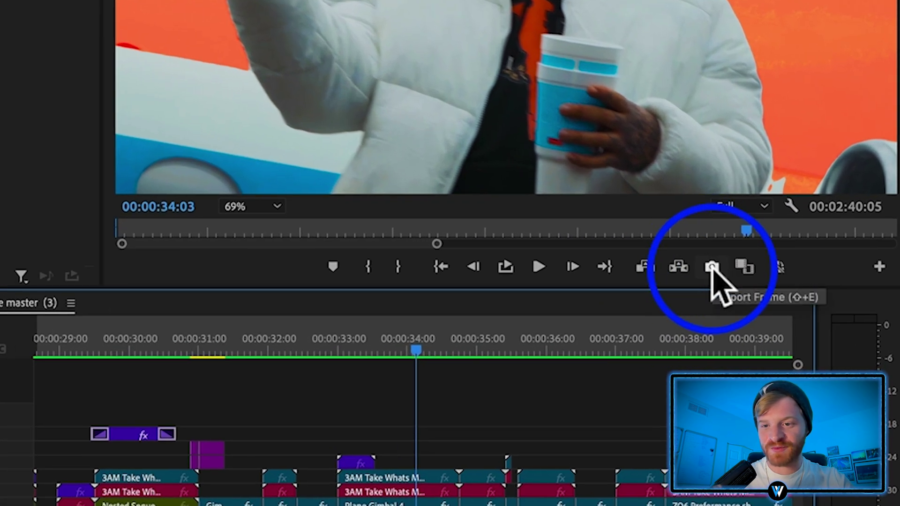
# - Export the current frame at 00:00:34:03 as a JPEG to the Desktop
pyautogui.click(712, 267)
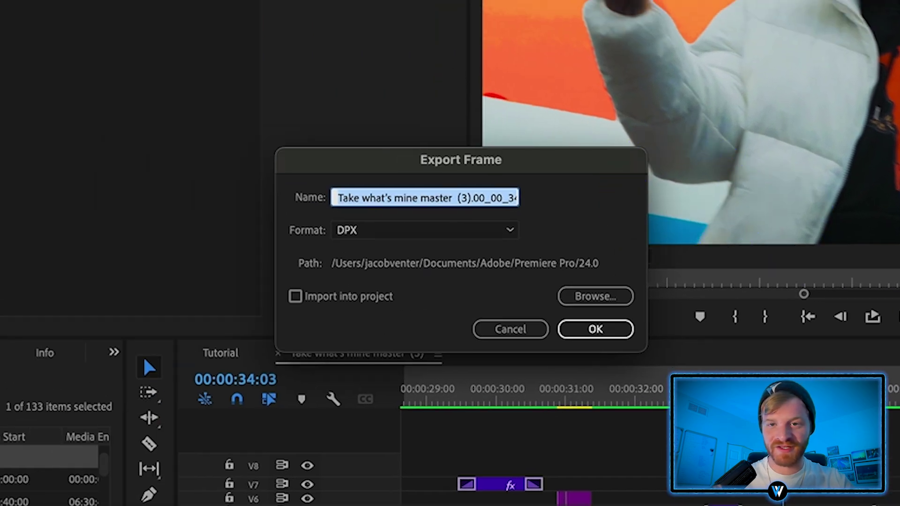
pyautogui.click(380, 229)
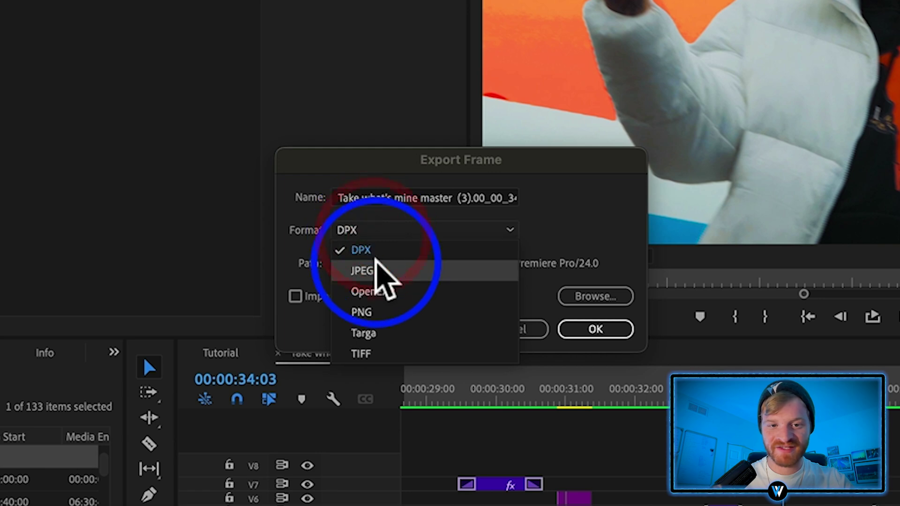
pyautogui.click(374, 271)
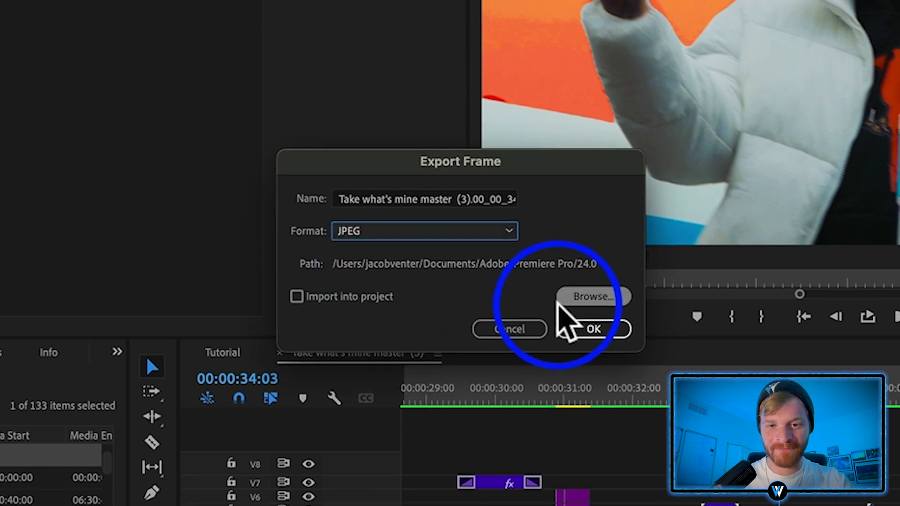
pyautogui.click(560, 300)
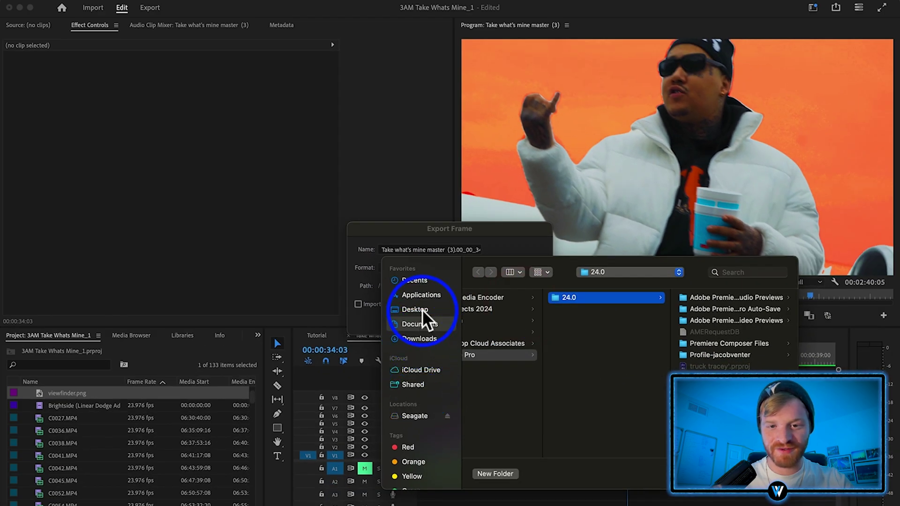
pyautogui.click(422, 309)
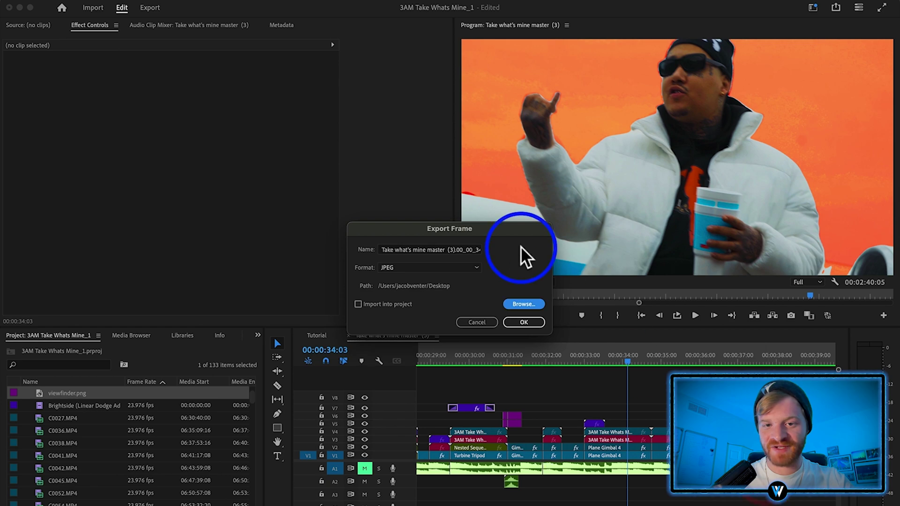
pyautogui.click(528, 322)
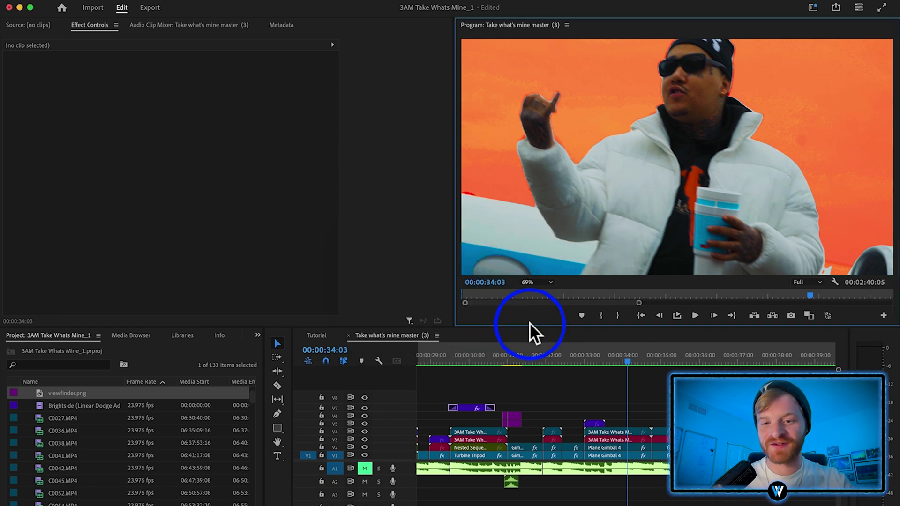
pyautogui.hscroll(3, 610, 384)
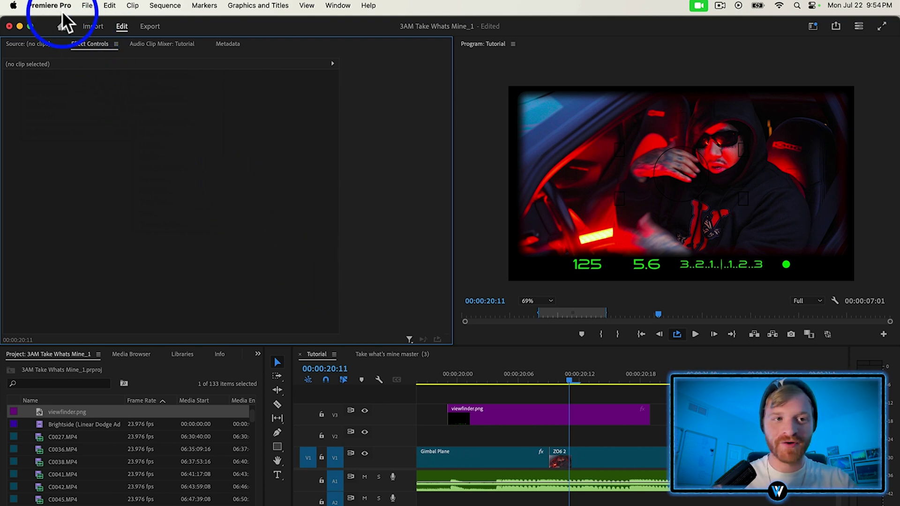
# - Set the still image default duration to 6 frames in the timeline preferences
pyautogui.click(53, 7)
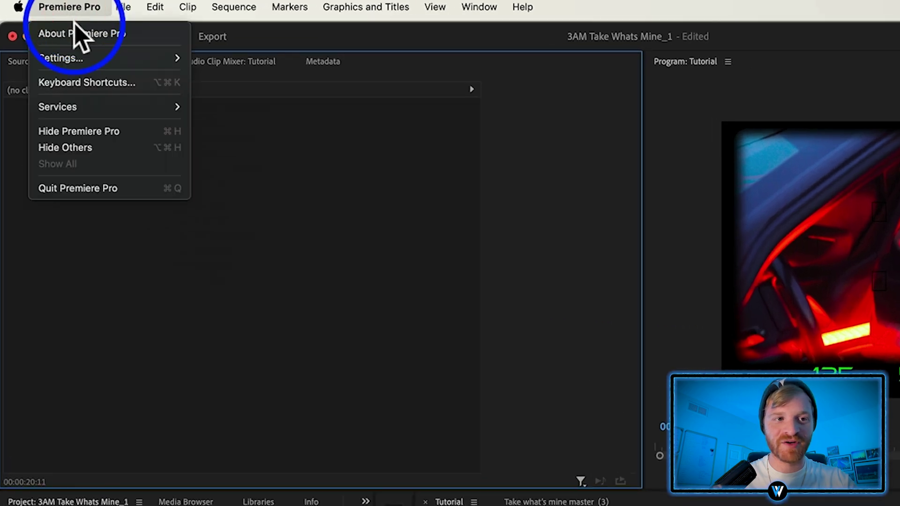
pyautogui.moveTo(82, 59)
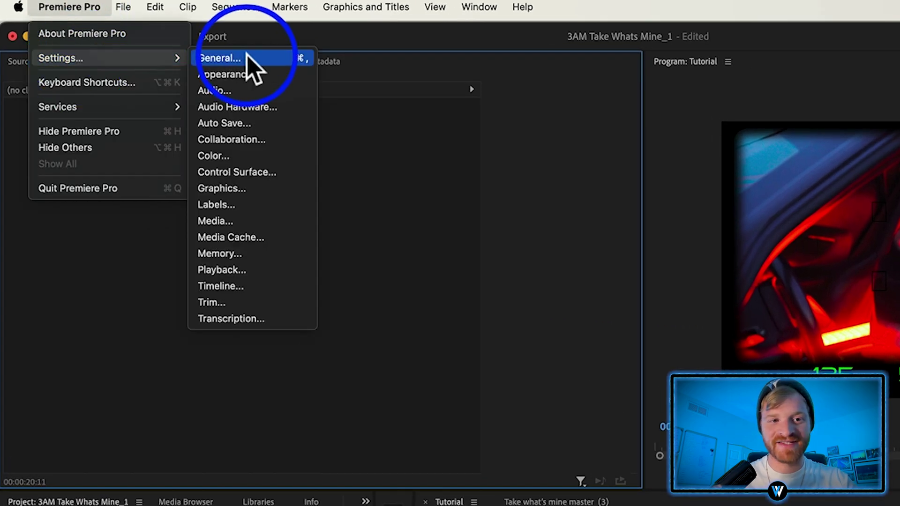
pyautogui.click(243, 287)
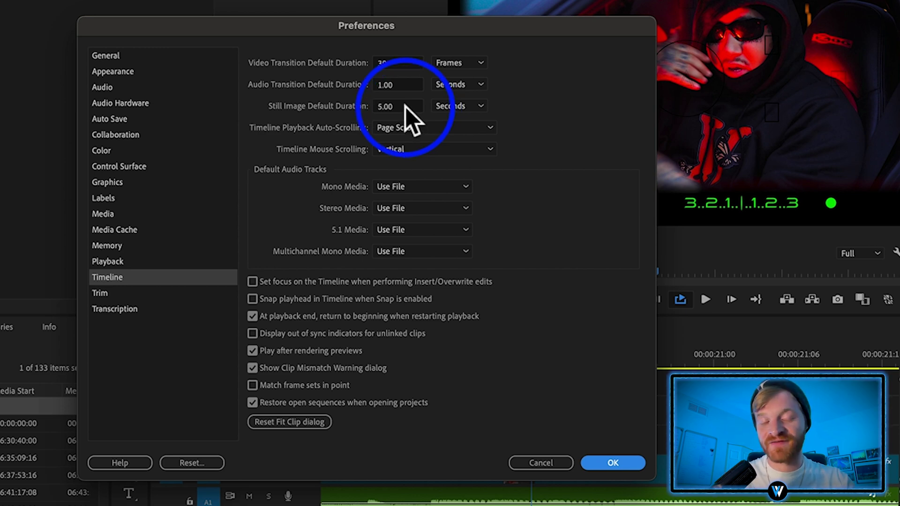
pyautogui.click(463, 107)
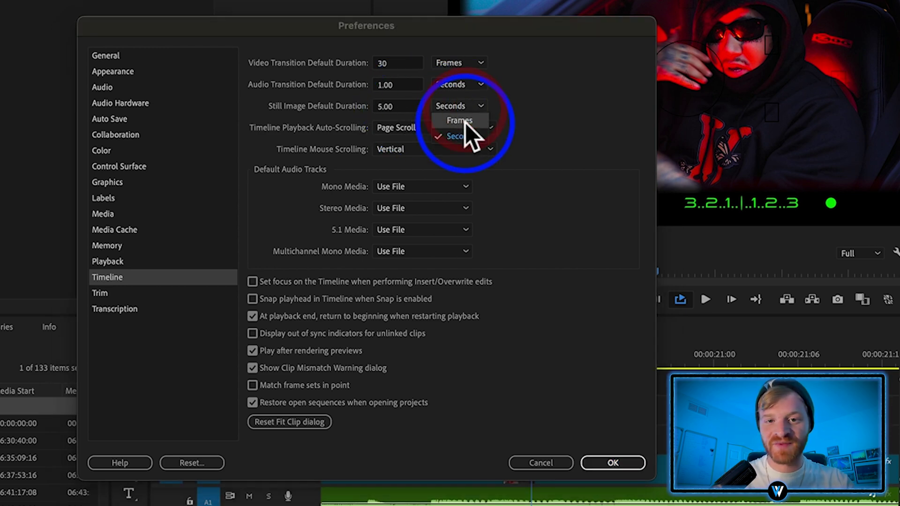
pyautogui.click(464, 121)
pyautogui.click(417, 102)
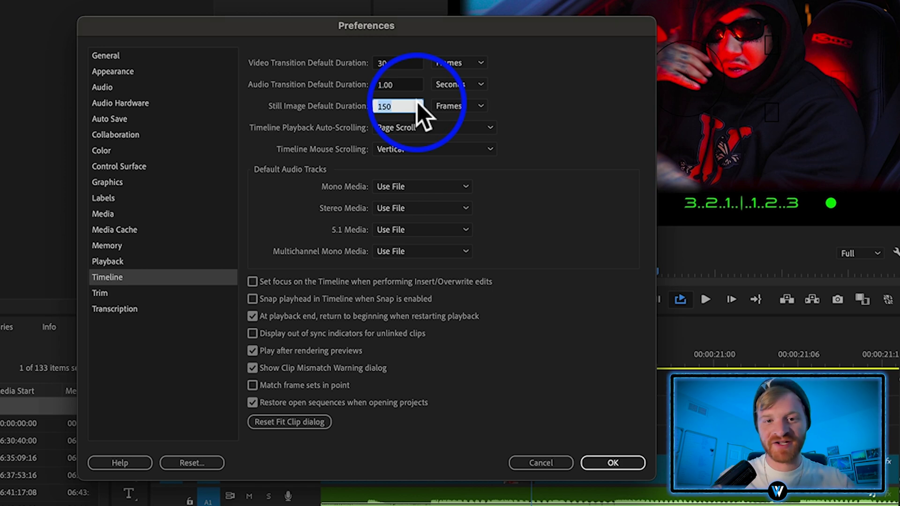
pyautogui.write('6')
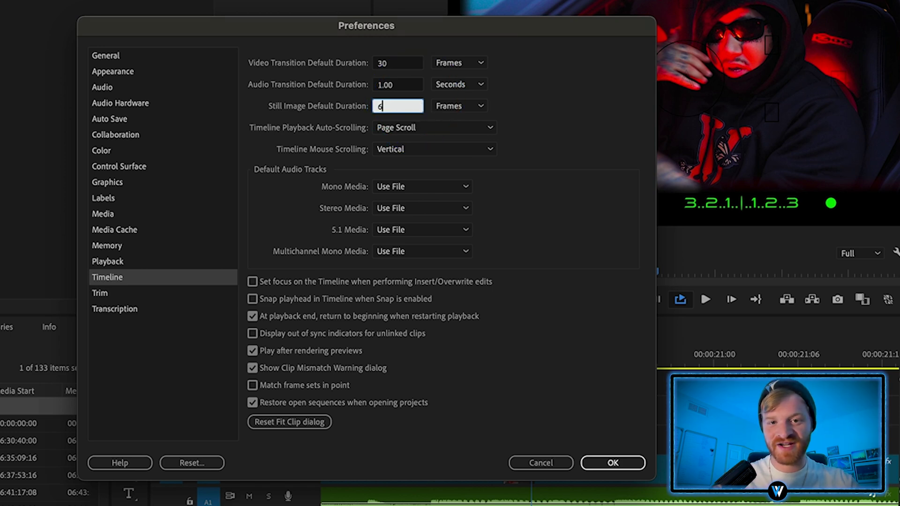
pyautogui.click(602, 461)
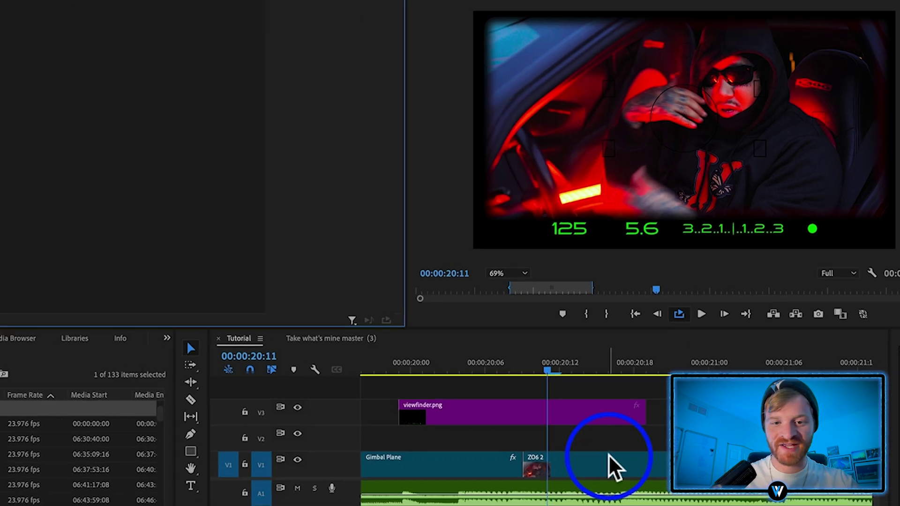
# - Switch to Finder and place the three exported JPEG stills from the Desktop on track V2, beneath the viewfinder.png overlay
pyautogui.press('super+Tab')
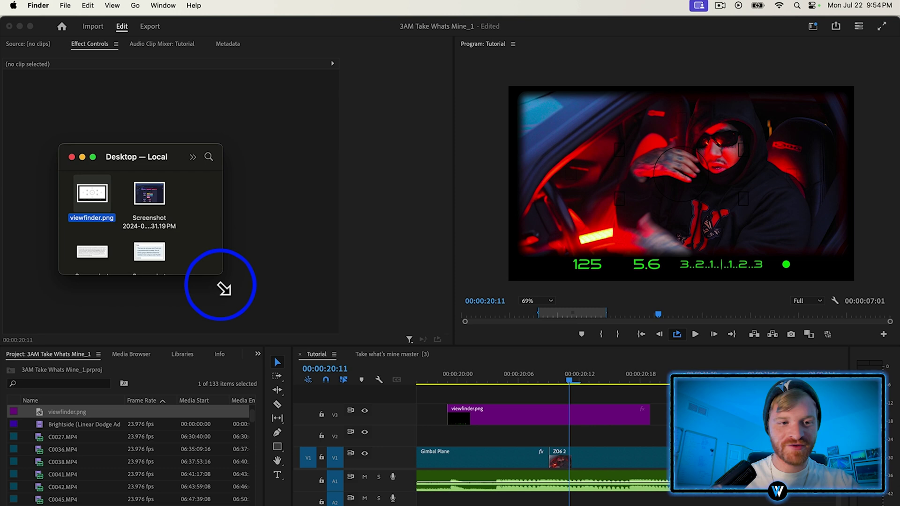
pyautogui.moveTo(224, 289); pyautogui.dragTo(225, 472)
pyautogui.moveTo(195, 371); pyautogui.dragTo(556, 437)
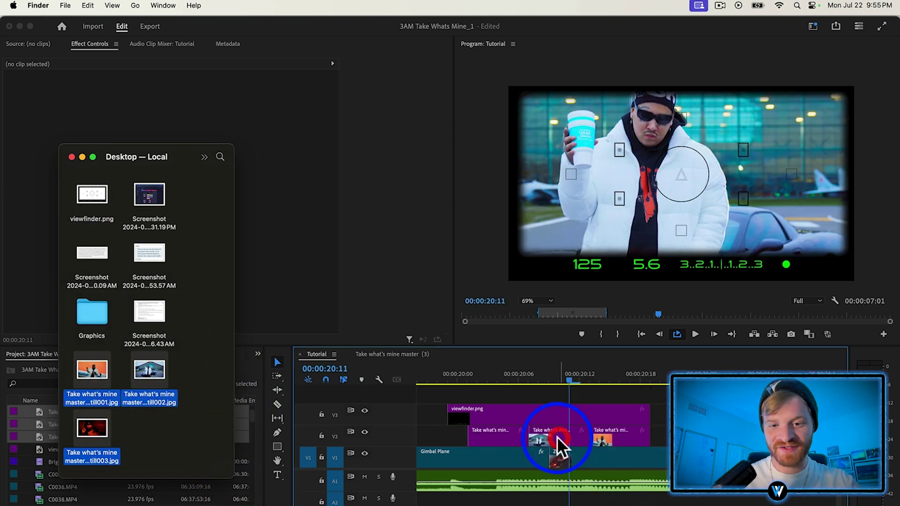
pyautogui.click(569, 437)
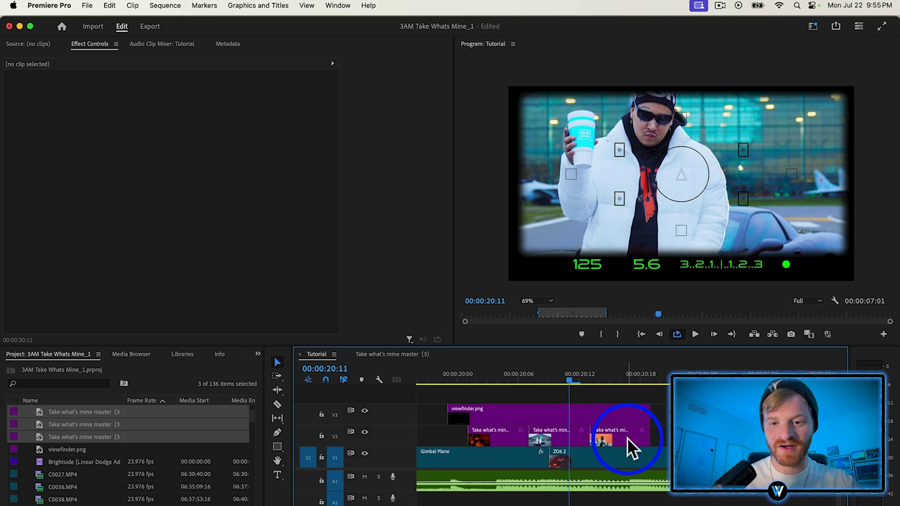
# - Shorten the three stills on V2 to 4 frames each, back to back from 00:00:20:03 to 00:00:20:15
pyautogui.press('=')
pyautogui.moveTo(520, 412); pyautogui.dragTo(478, 409)
pyautogui.moveTo(576, 422); pyautogui.dragTo(529, 411)
pyautogui.moveTo(612, 412); pyautogui.dragTo(568, 412)
pyautogui.moveTo(257, 412); pyautogui.dragTo(311, 413)
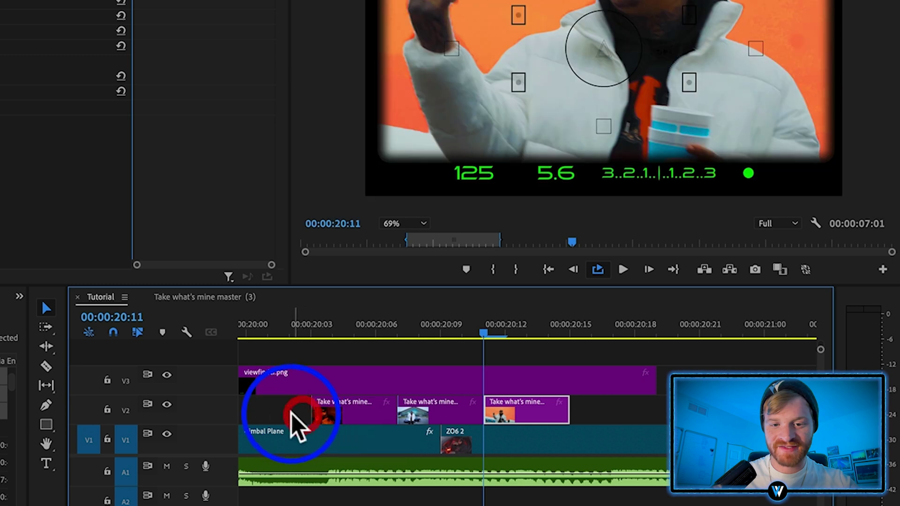
# - Split the Gimbal Plane clip on V1 at 00:00:19:23, where the viewfinder.png overlay starts
pyautogui.click(428, 326)
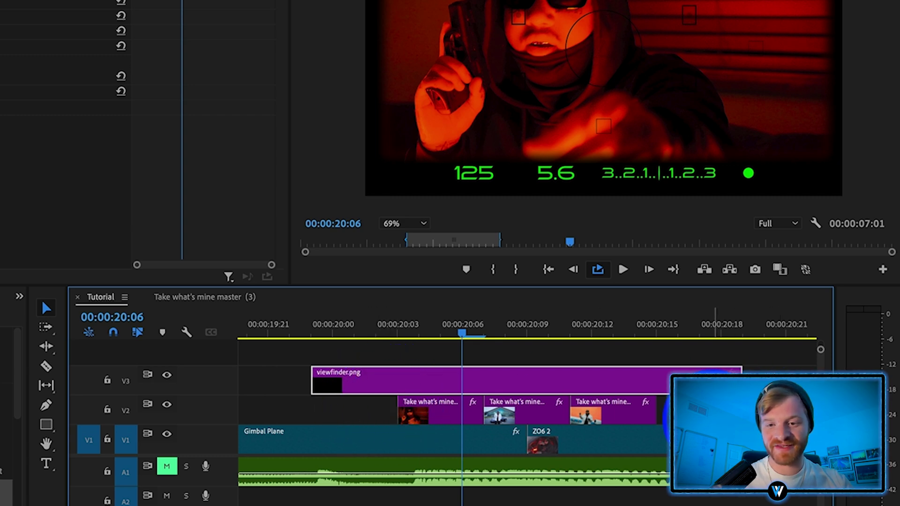
pyautogui.press('Up')
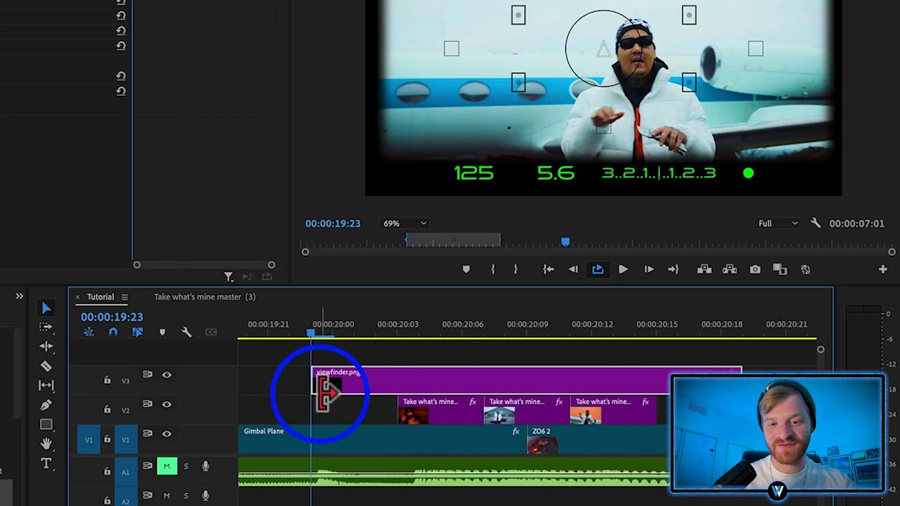
pyautogui.press('c')
pyautogui.click(312, 434)
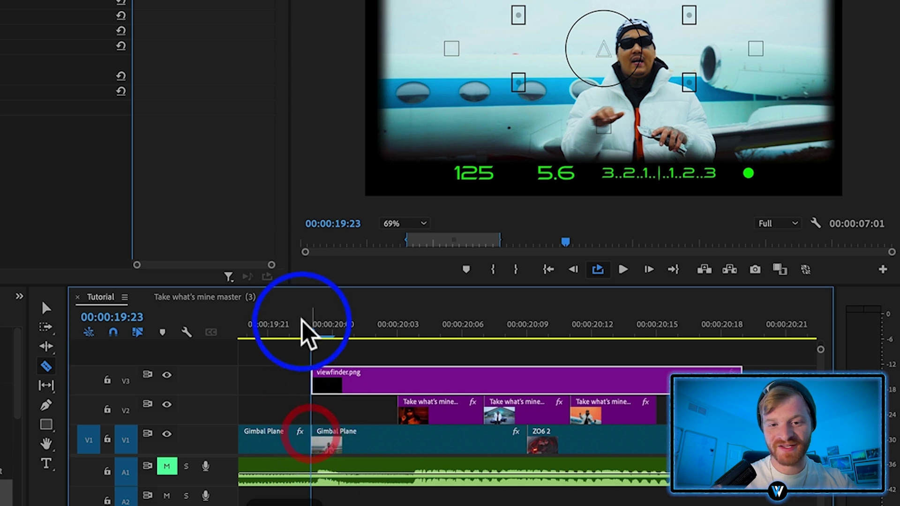
pyautogui.click(289, 336)
pyautogui.press('v')
# - Split the Gimbal Plane clip again at 00:00:20:03, where the first still on V2 starts
pyautogui.click(271, 331)
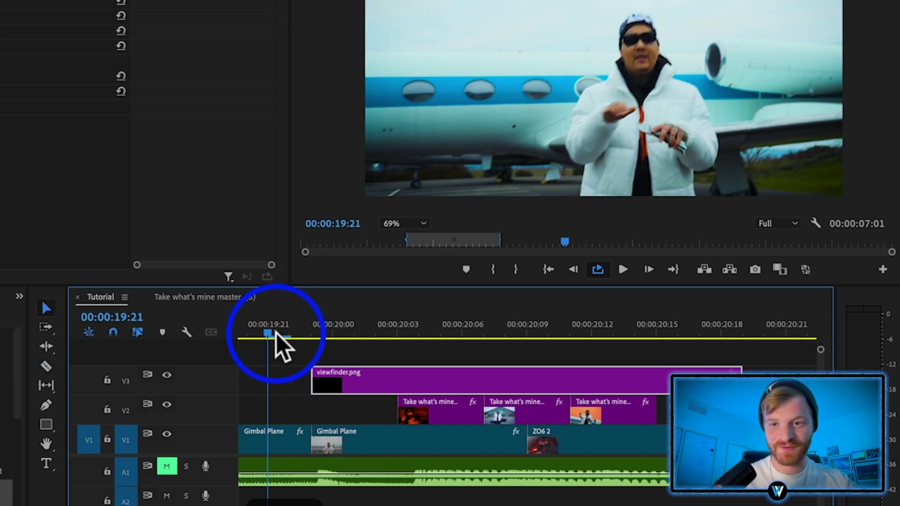
pyautogui.click(289, 336)
pyautogui.moveTo(293, 337); pyautogui.dragTo(389, 342)
pyautogui.click(379, 331)
pyautogui.press('c')
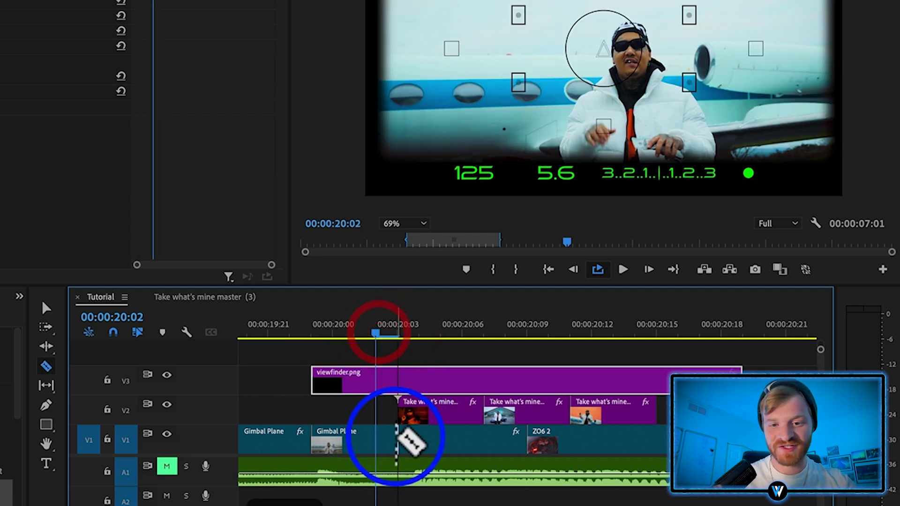
pyautogui.click(397, 439)
pyautogui.press('v')
# - Scale the short Gimbal Plane piece before the stills to 188, position it at 738, 382, and apply the Monochrome Punch preset
pyautogui.click(355, 436)
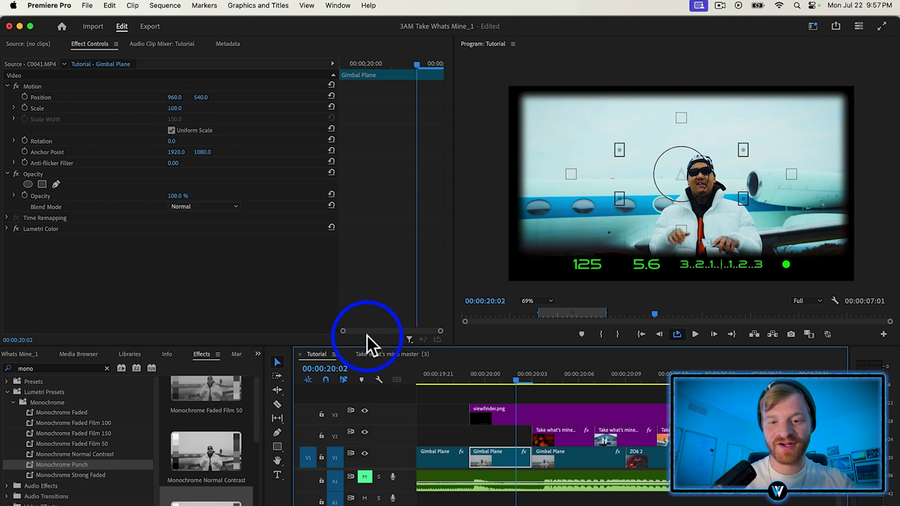
pyautogui.moveTo(176, 109); pyautogui.dragTo(77, 98)
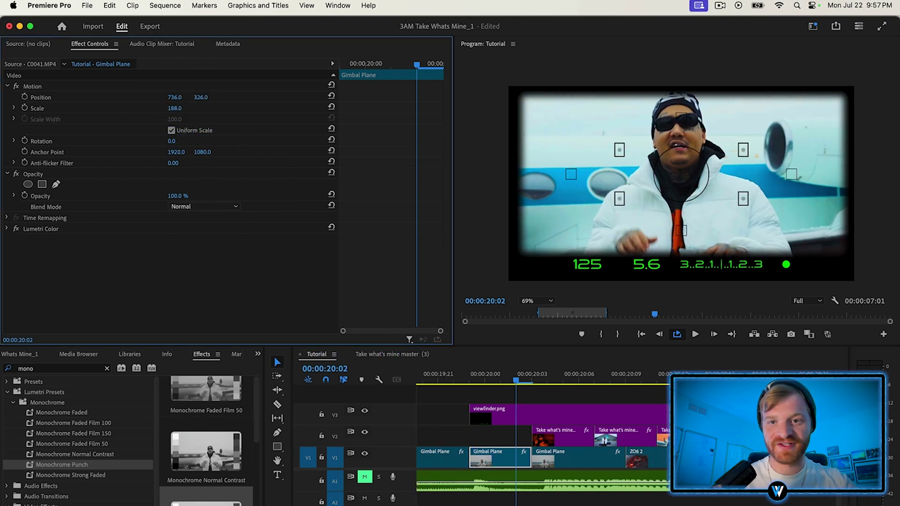
pyautogui.moveTo(210, 97); pyautogui.dragTo(235, 97)
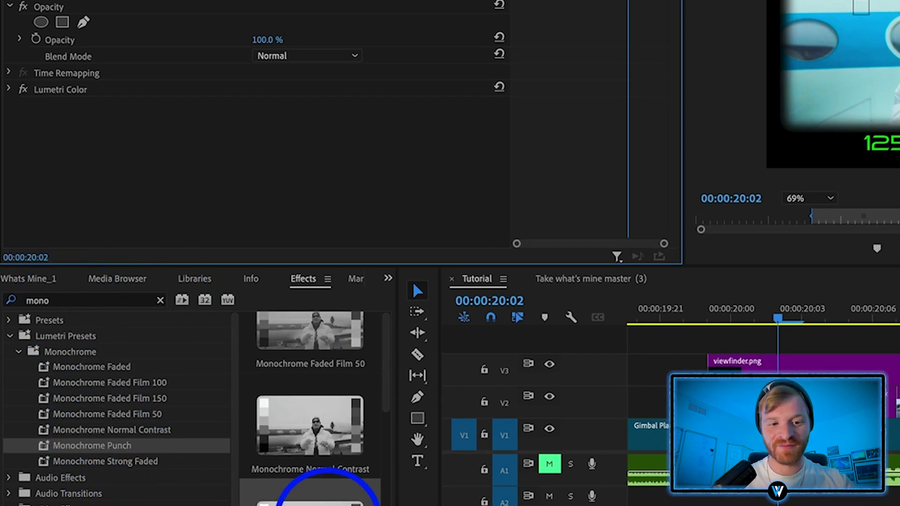
pyautogui.moveTo(299, 505); pyautogui.dragTo(757, 434)
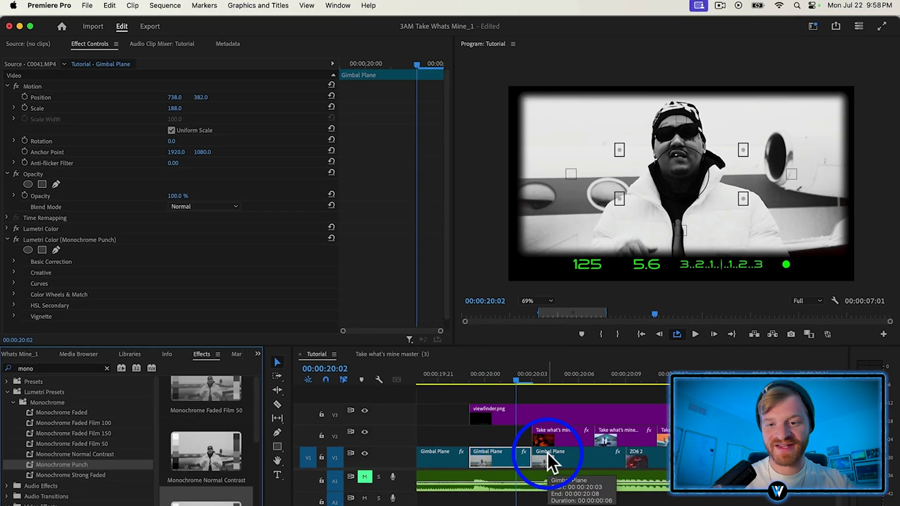
# - Split the ZO6 2 clip on V1 where the last still ends and again where the viewfinder.png overlay ends
pyautogui.press('c')
pyautogui.click(721, 453)
pyautogui.press('v')
pyautogui.click(750, 453)
pyautogui.press('c')
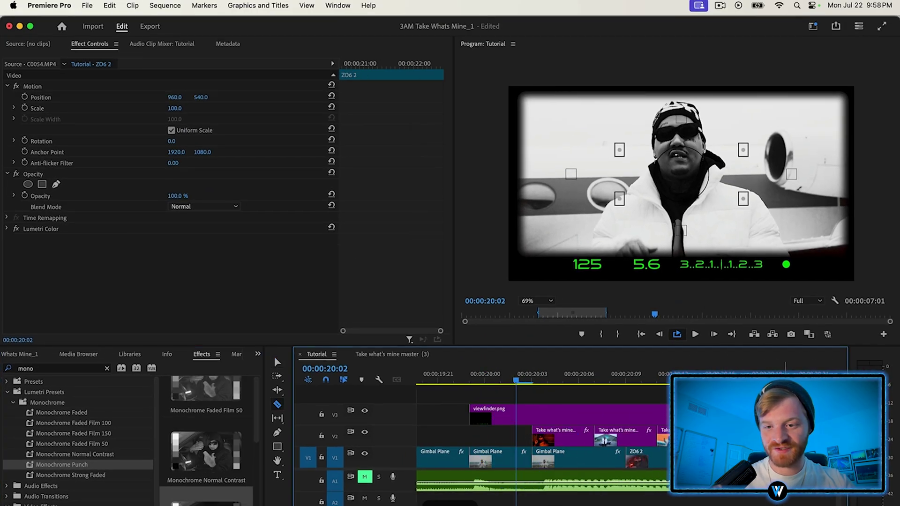
pyautogui.click(782, 452)
pyautogui.press('v')
# - Scale the middle ZO6 2 piece to 171, position it at 813, 654, and apply the Monochrome Punch preset
pyautogui.click(750, 379)
pyautogui.click(751, 457)
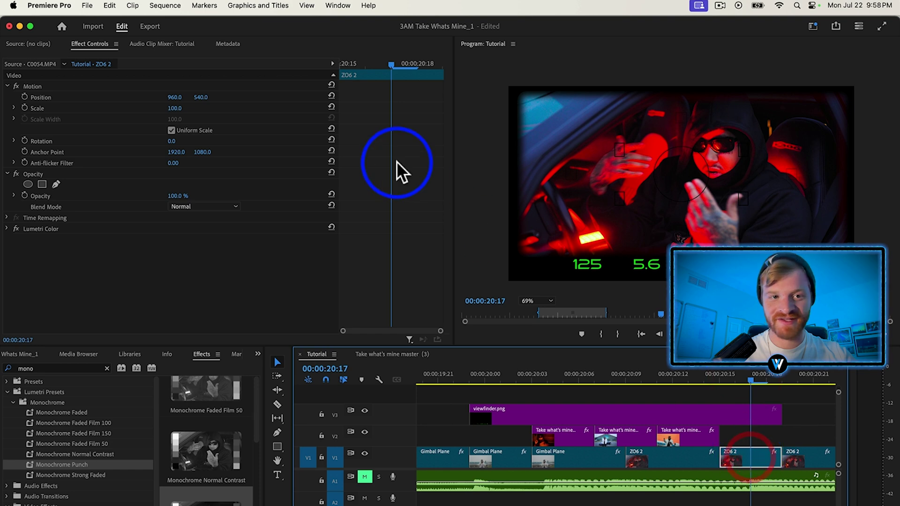
pyautogui.moveTo(175, 108); pyautogui.dragTo(106, 97)
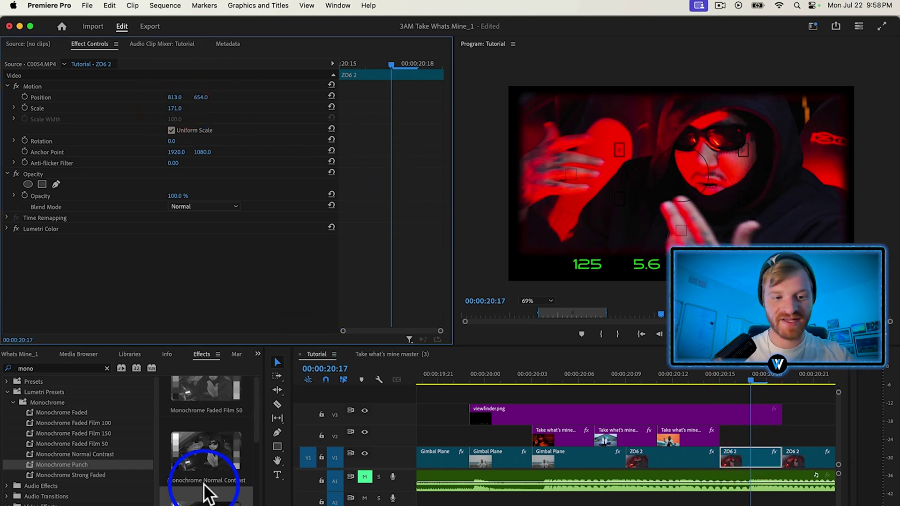
pyautogui.click(203, 485)
pyautogui.moveTo(376, 468); pyautogui.dragTo(744, 454)
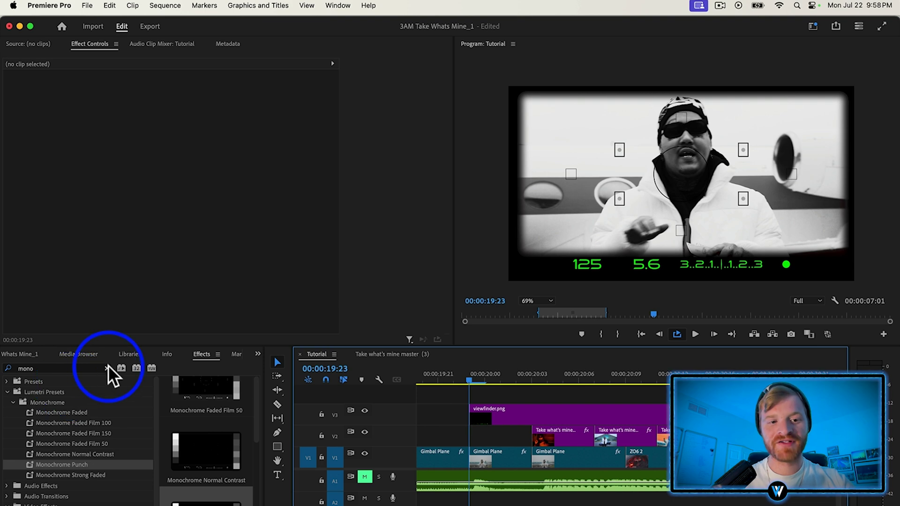
# - Search the effects for "posterize" and apply Posterize Time to the black-and-white Gimbal Plane piece
pyautogui.click(107, 368)
pyautogui.click(88, 366)
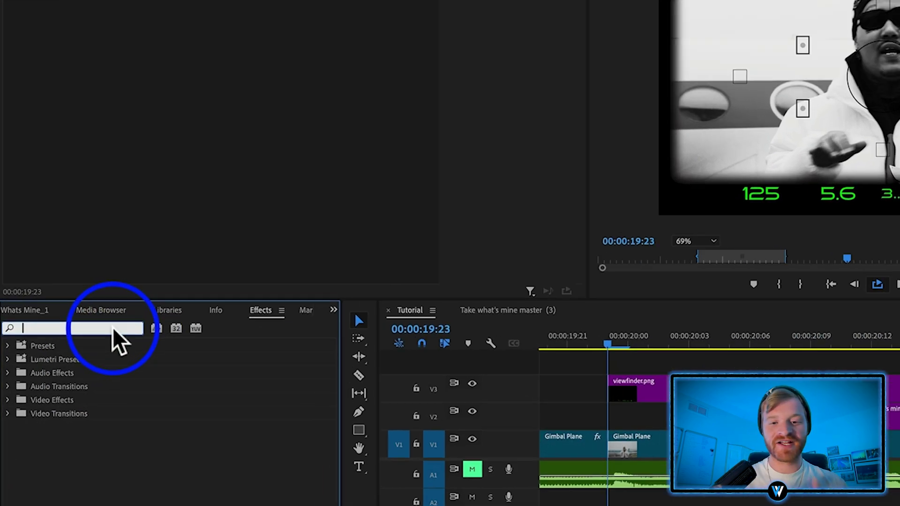
pyautogui.write('pos')
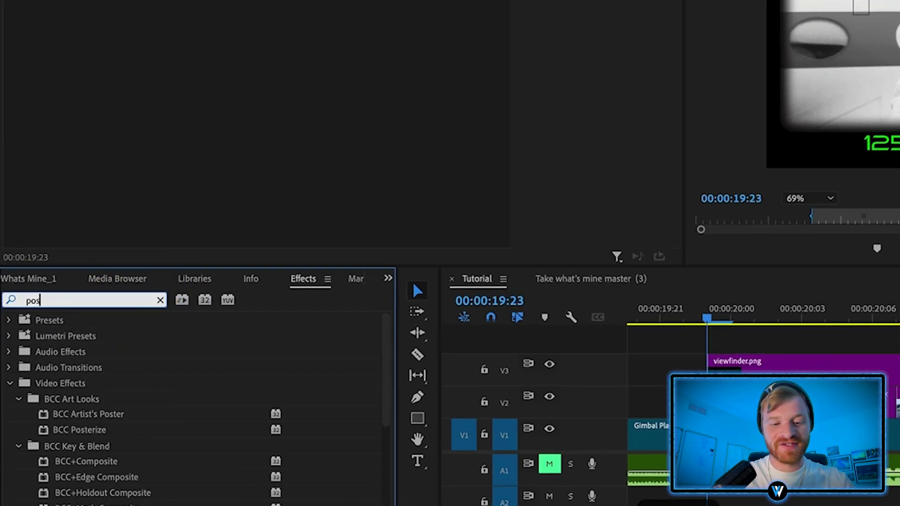
pyautogui.write('terize')
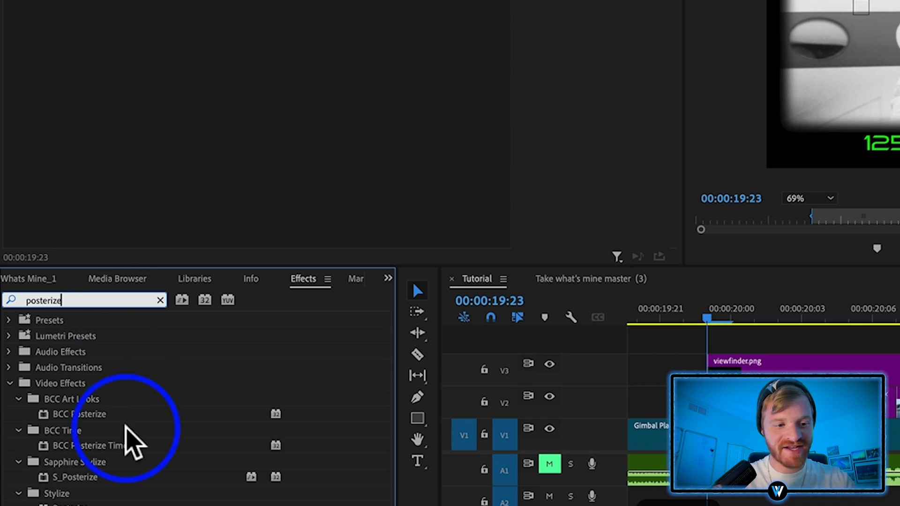
pyautogui.moveTo(75, 505); pyautogui.dragTo(496, 454)
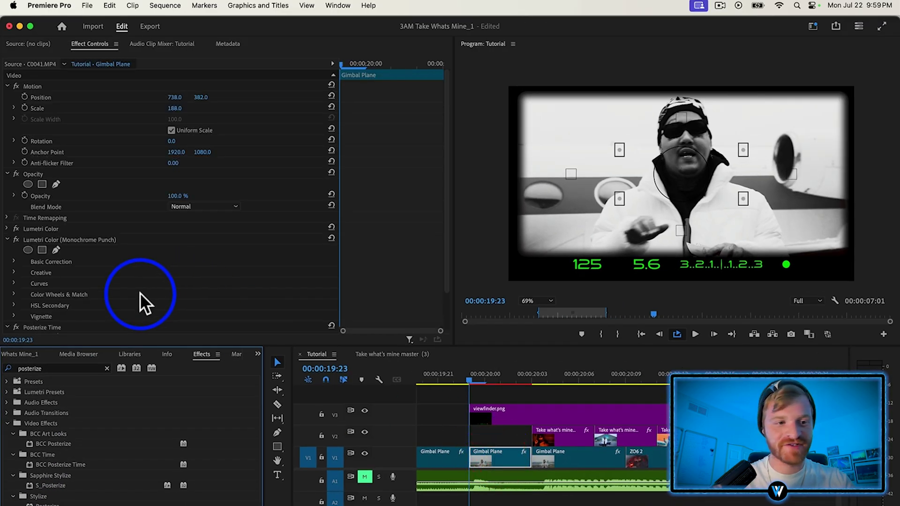
# - Set the Posterize Time frame rate to 12 and copy the effect onto the black-and-white ZO6 2 piece
pyautogui.scroll(-3, 98, 282)
pyautogui.click(173, 305)
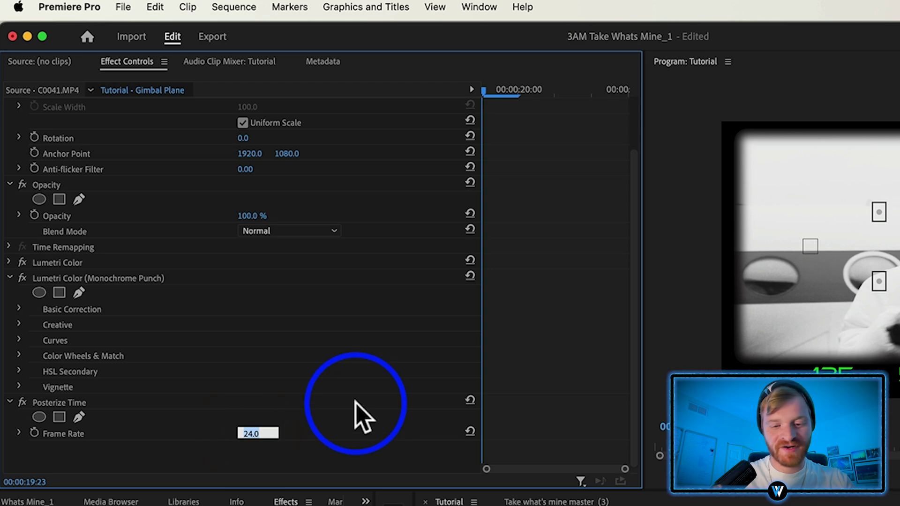
pyautogui.write('1')
pyautogui.click(302, 402)
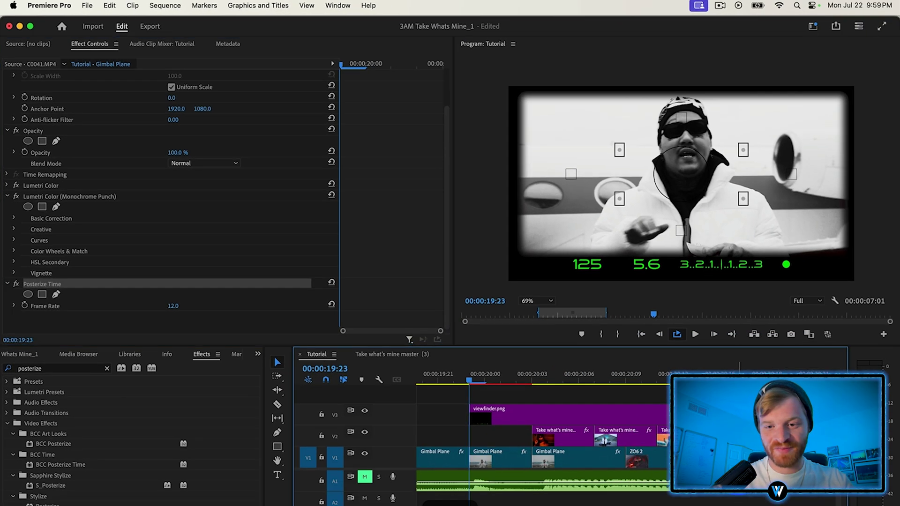
pyautogui.click(749, 457)
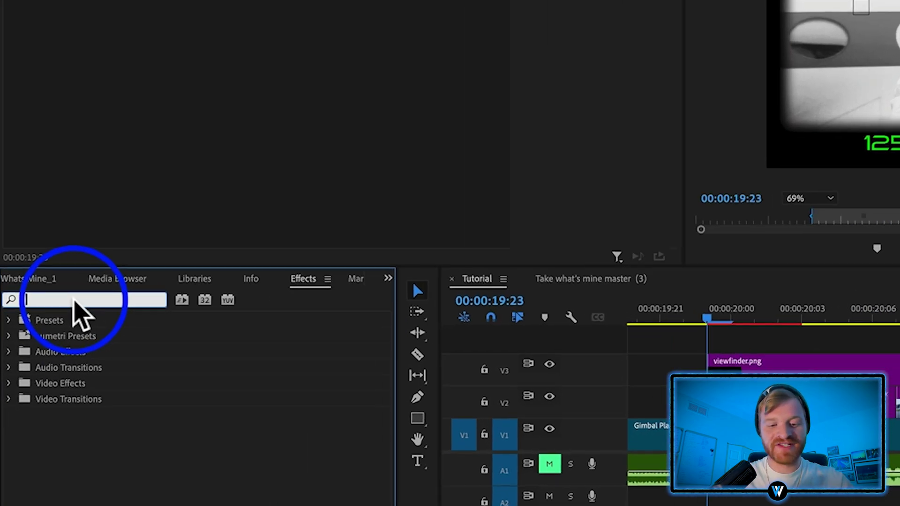
# - Search the effects for "brightness" and apply Brightness & Contrast to the black-and-white Gimbal Plane piece
pyautogui.write('bri')
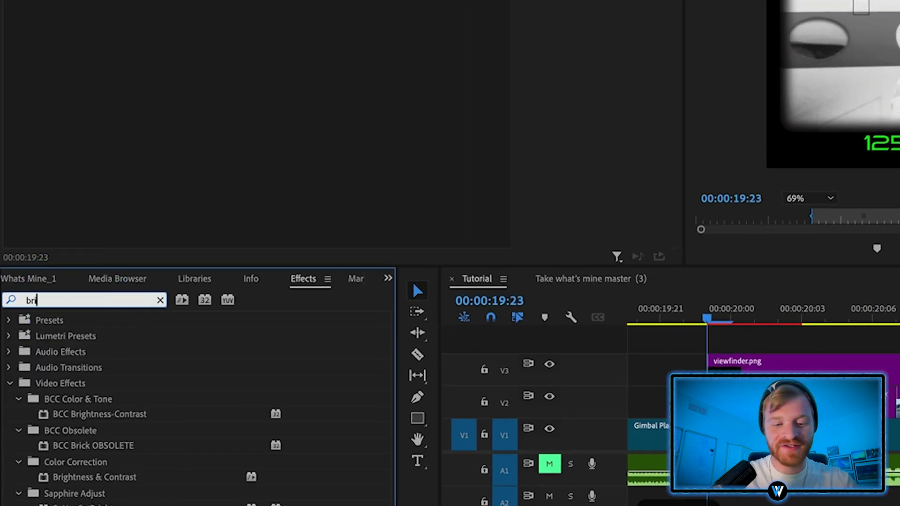
pyautogui.write('ghtness')
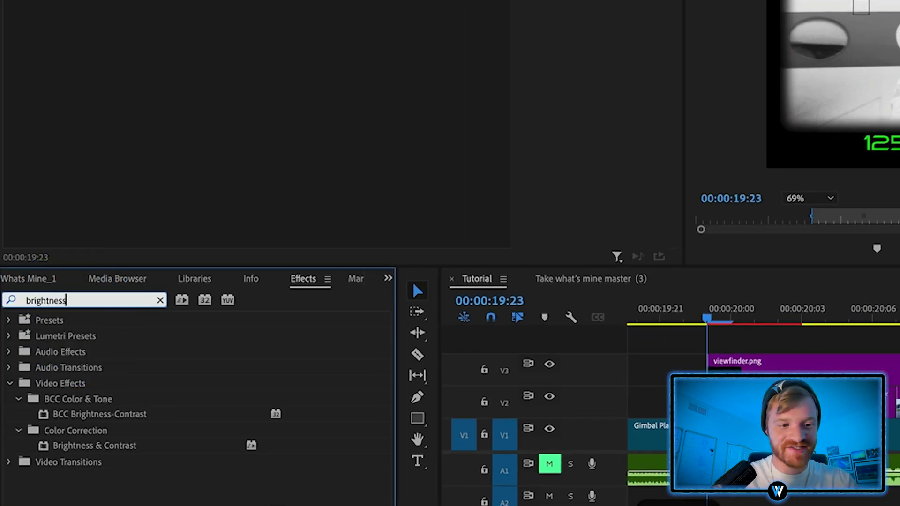
pyautogui.click(75, 445)
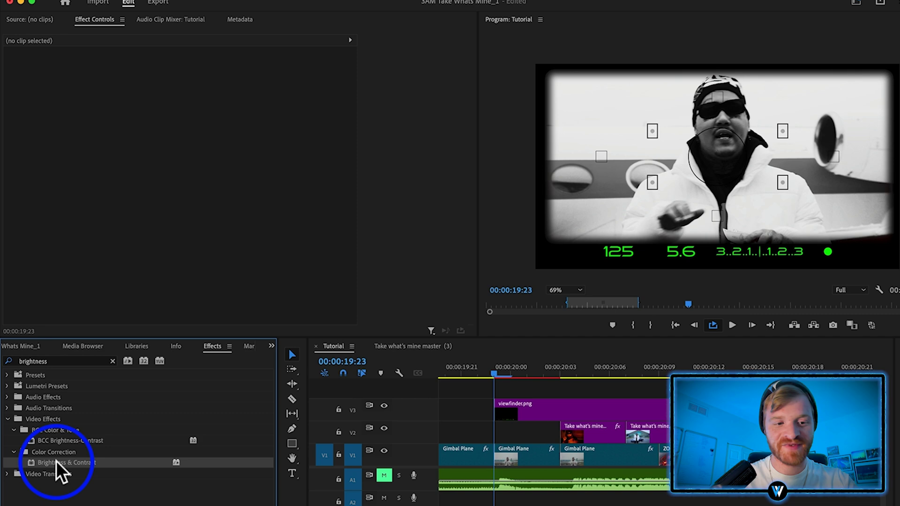
pyautogui.moveTo(85, 446); pyautogui.dragTo(737, 434)
pyautogui.moveTo(489, 454); pyautogui.dragTo(488, 452)
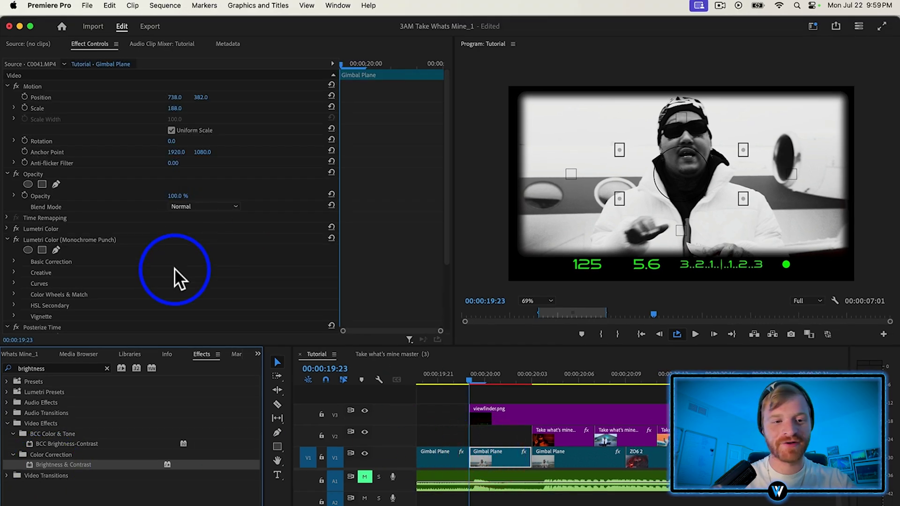
# - Set Brightness to 100 and Contrast to 78, keyframing both at the start of the Gimbal Plane piece
pyautogui.scroll(-5, 174, 272)
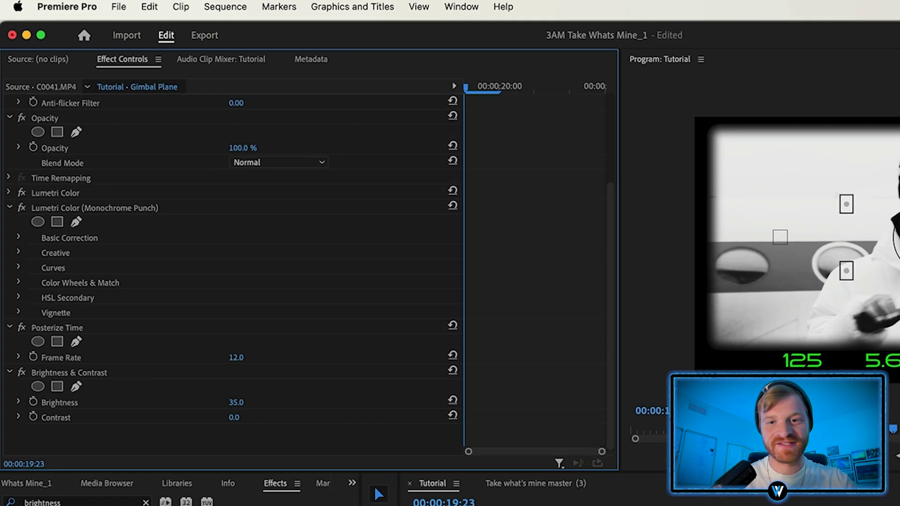
pyautogui.moveTo(238, 403); pyautogui.dragTo(258, 432)
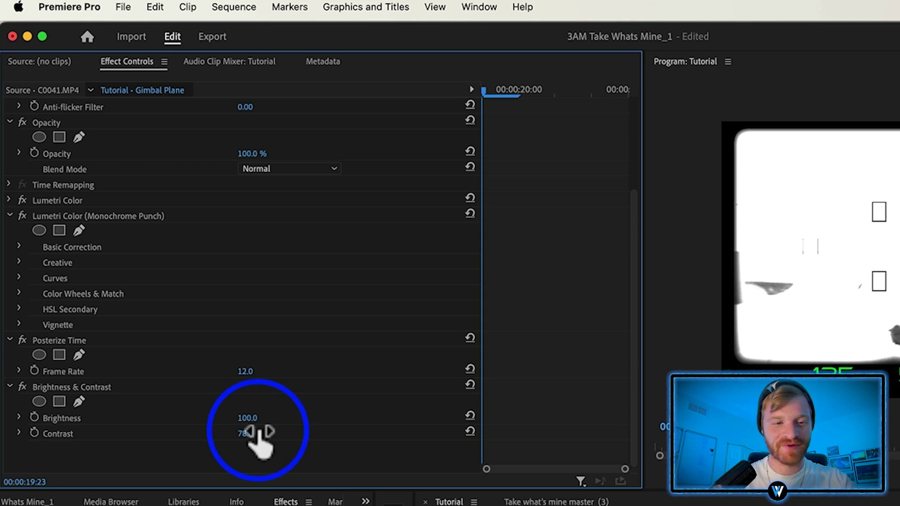
pyautogui.click(32, 417)
# - Reset Brightness and Contrast near the end of the piece and shift those closing keyframes to its out point
pyautogui.moveTo(483, 90); pyautogui.dragTo(591, 91)
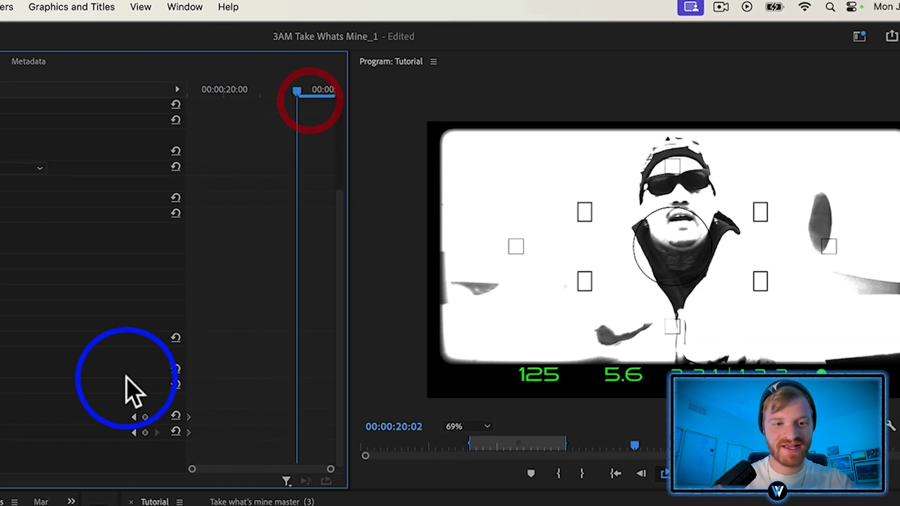
pyautogui.click(175, 411)
pyautogui.click(175, 426)
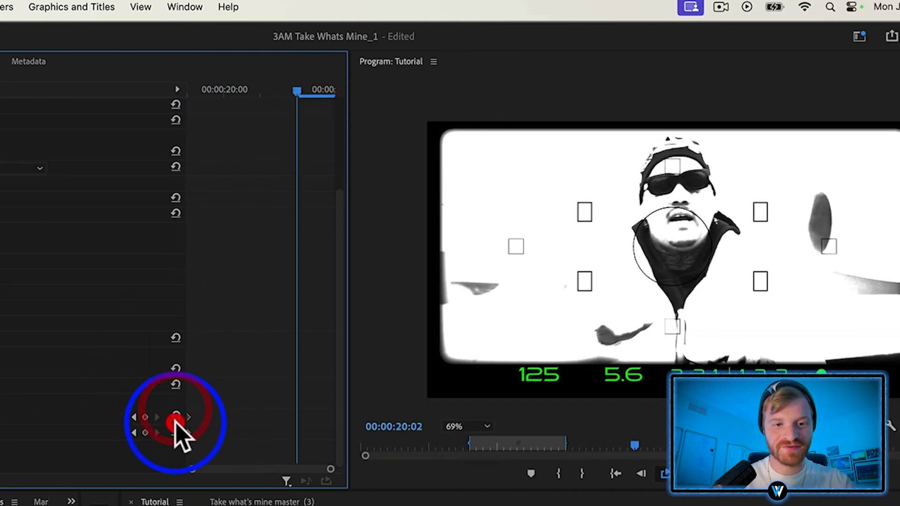
pyautogui.click(175, 415)
pyautogui.click(175, 428)
pyautogui.moveTo(285, 390); pyautogui.dragTo(326, 458)
pyautogui.moveTo(297, 432); pyautogui.dragTo(348, 432)
pyautogui.moveTo(296, 93); pyautogui.dragTo(247, 101)
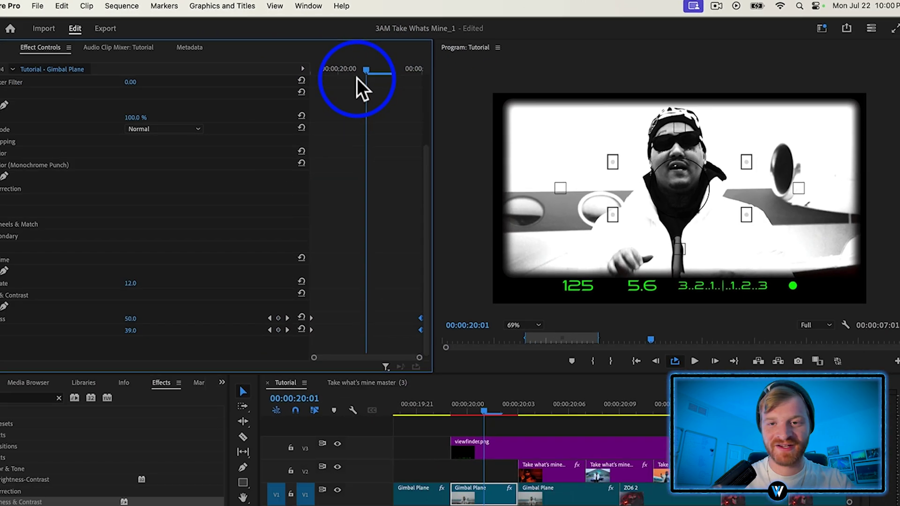
# - Copy the keyframed Brightness & Contrast effect from the Gimbal Plane piece onto the stills on V2
pyautogui.click(35, 294)
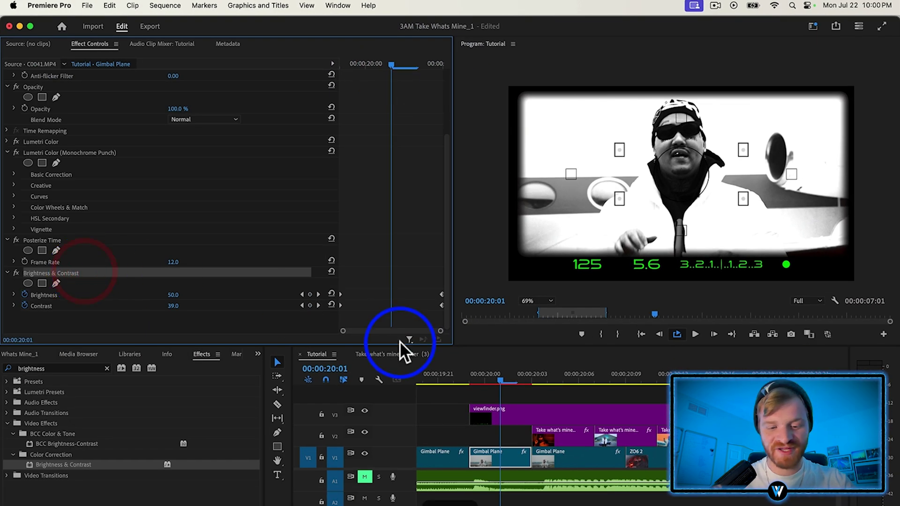
pyautogui.click(530, 378)
pyautogui.moveTo(547, 435); pyautogui.dragTo(616, 361)
pyautogui.click(608, 379)
pyautogui.click(607, 429)
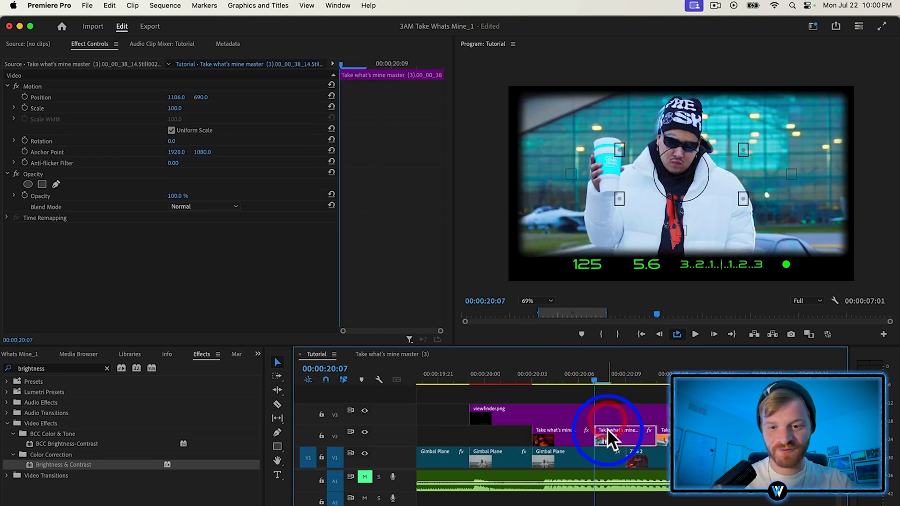
pyautogui.click(652, 378)
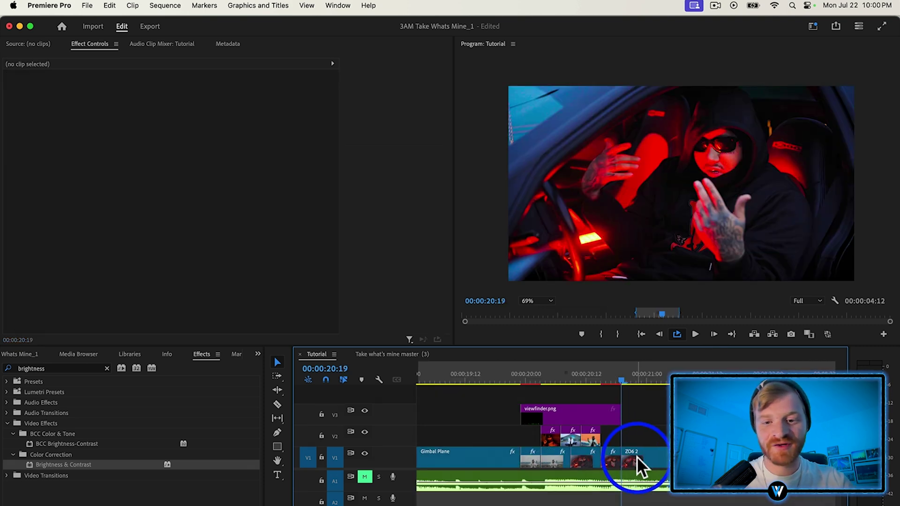
# - Paste the keyframed Brightness & Contrast effect onto the ZO6 2 clip that follows the viewfinder.png overlay
pyautogui.click(637, 457)
pyautogui.press('=')
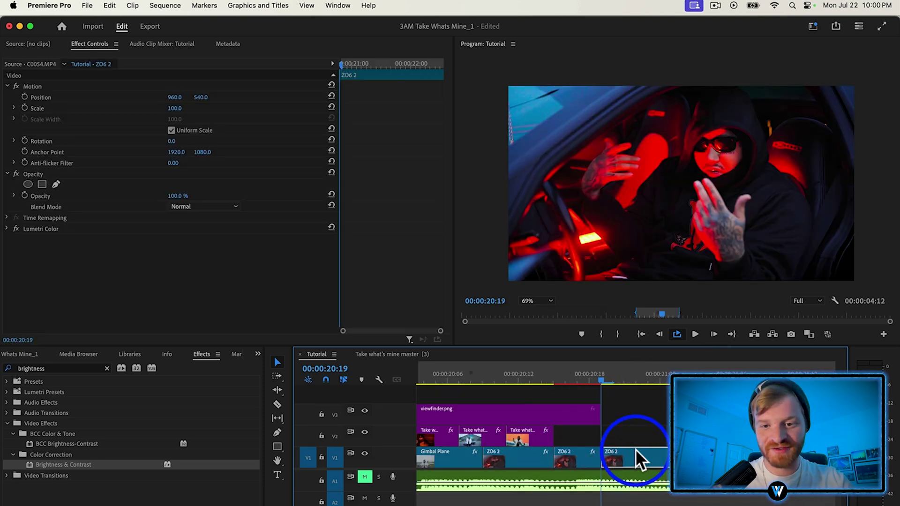
pyautogui.moveTo(617, 458); pyautogui.dragTo(617, 458)
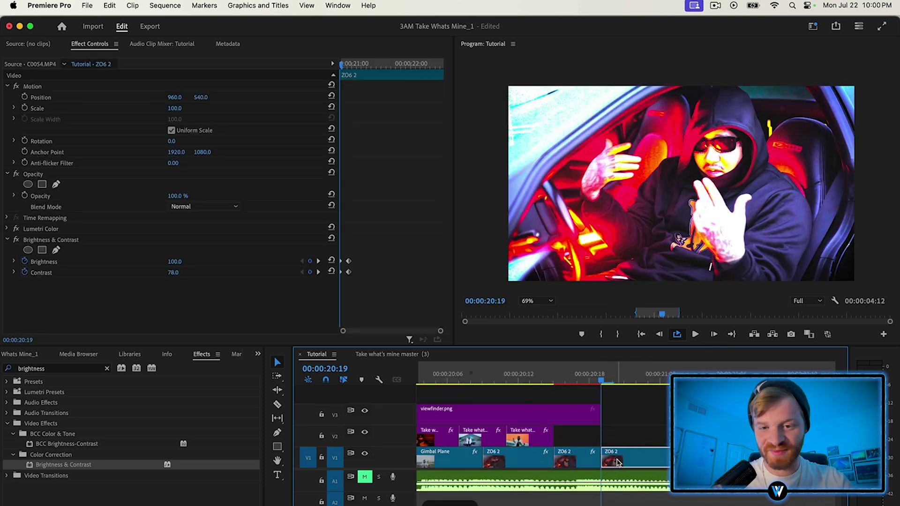
pyautogui.click(601, 421)
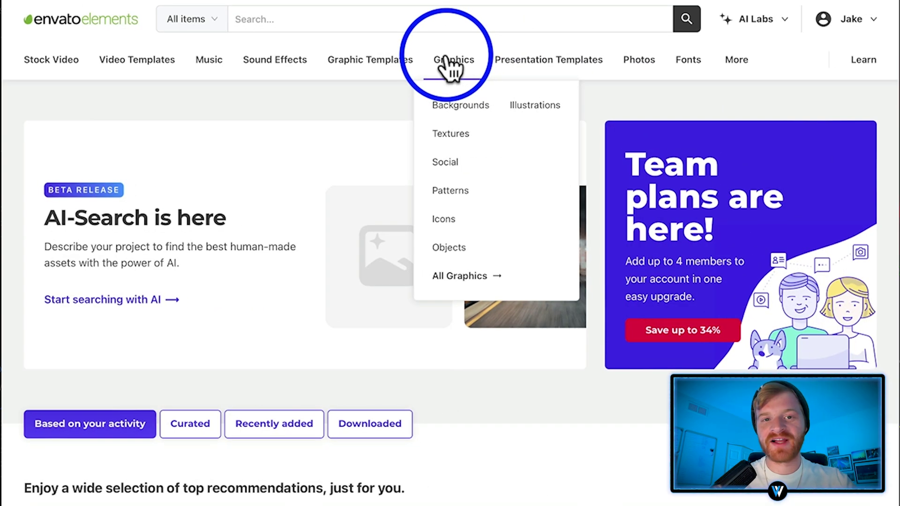
# - Switch to Envato Elements, search the sound effects for "rapid camera shutter" and preview the first result
pyautogui.click(444, 18)
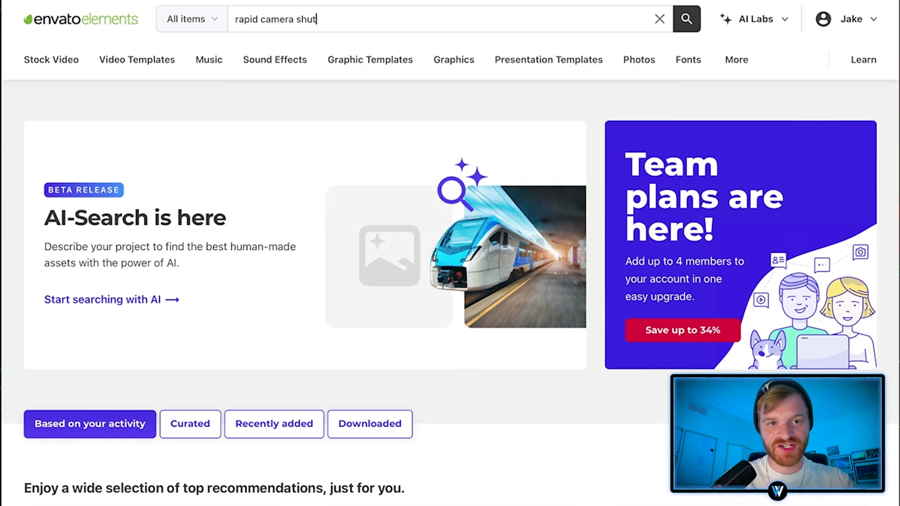
pyautogui.press('Return')
pyautogui.click(302, 286)
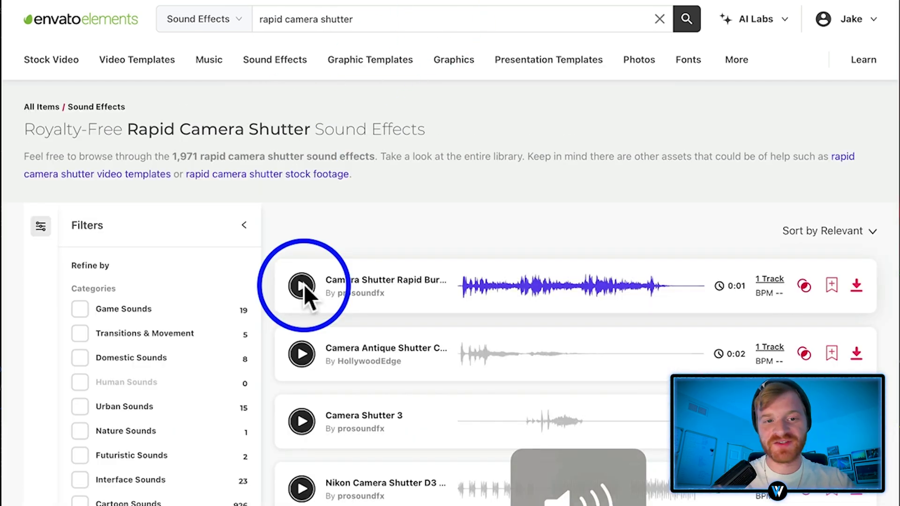
pyautogui.click(302, 285)
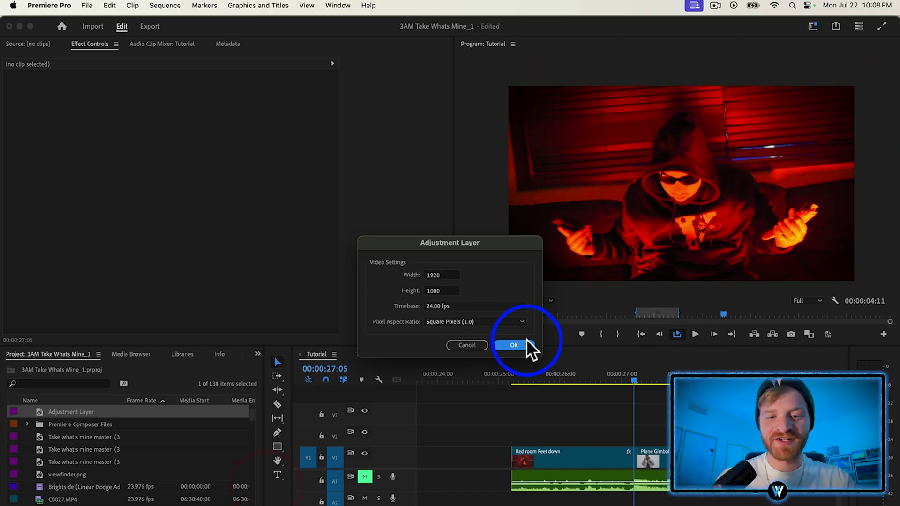
# - Create a 1920 × 1080, 24 fps adjustment layer and place it on V2 over the cut between Red room Feet down and Plane Gimbal 4
pyautogui.click(527, 345)
pyautogui.moveTo(75, 422); pyautogui.dragTo(566, 408)
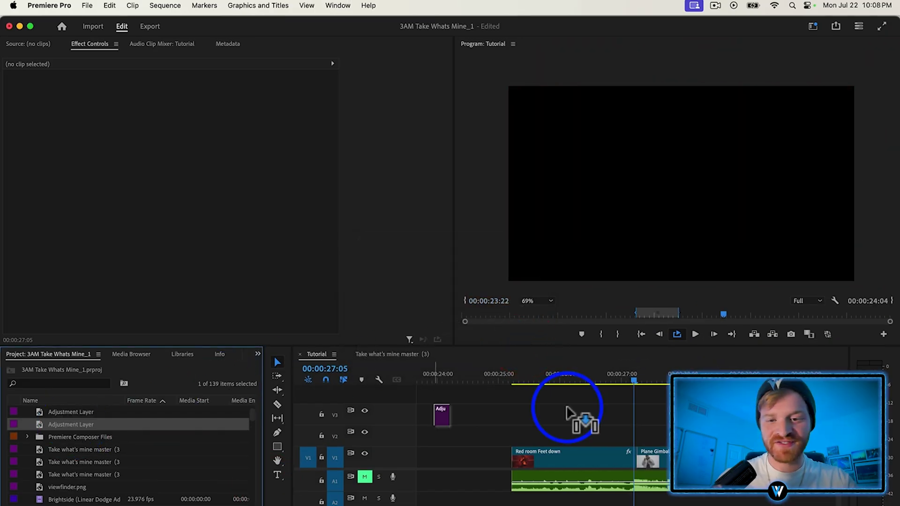
pyautogui.moveTo(628, 441); pyautogui.dragTo(625, 441)
# - Extend the adjustment layer to span from ten frames before the cut to ten frames after it, ending at 00:00:27:16
pyautogui.click(553, 309)
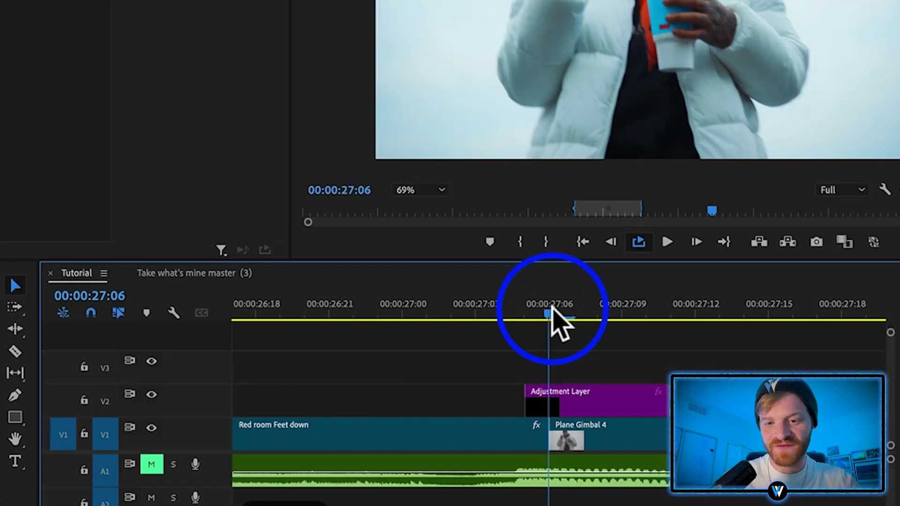
pyautogui.hotkey('shift', 'Left')
pyautogui.hotkey('shift', 'Left')
pyautogui.moveTo(525, 398); pyautogui.dragTo(306, 396)
pyautogui.hotkey('shift', 'Right')
pyautogui.hotkey('shift', 'Right')
pyautogui.hotkey('shift', 'Right')
pyautogui.hotkey('shift', 'Right')
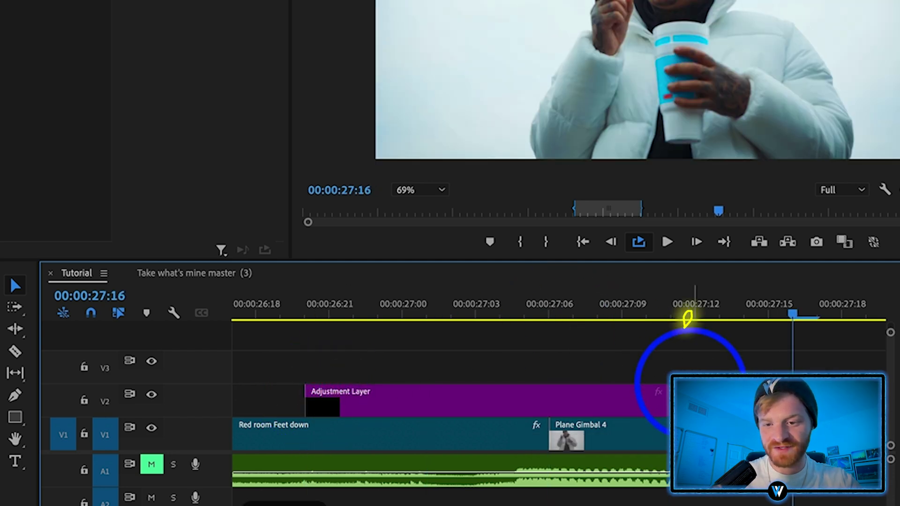
pyautogui.moveTo(673, 402); pyautogui.dragTo(800, 403)
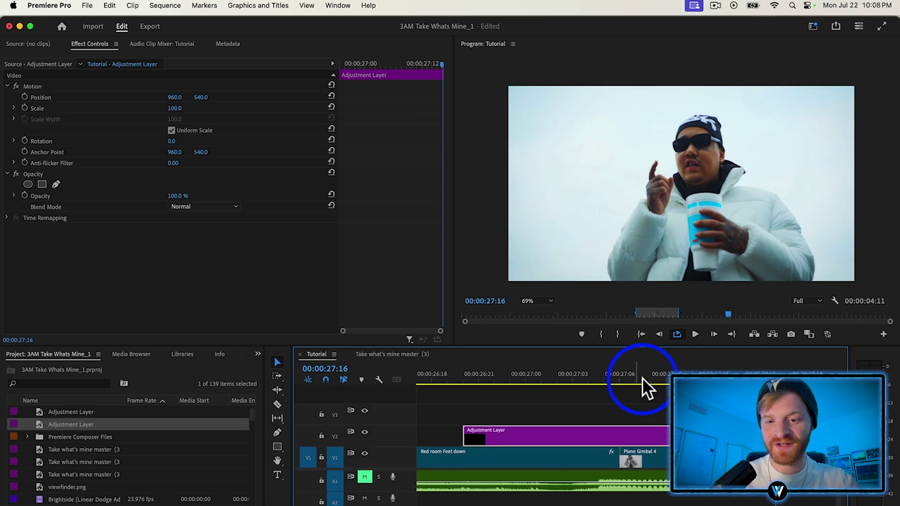
# - Search the effects for "lens flare" and apply the Generate Lens Flare effect to the adjustment layer
pyautogui.moveTo(602, 371); pyautogui.dragTo(618, 374)
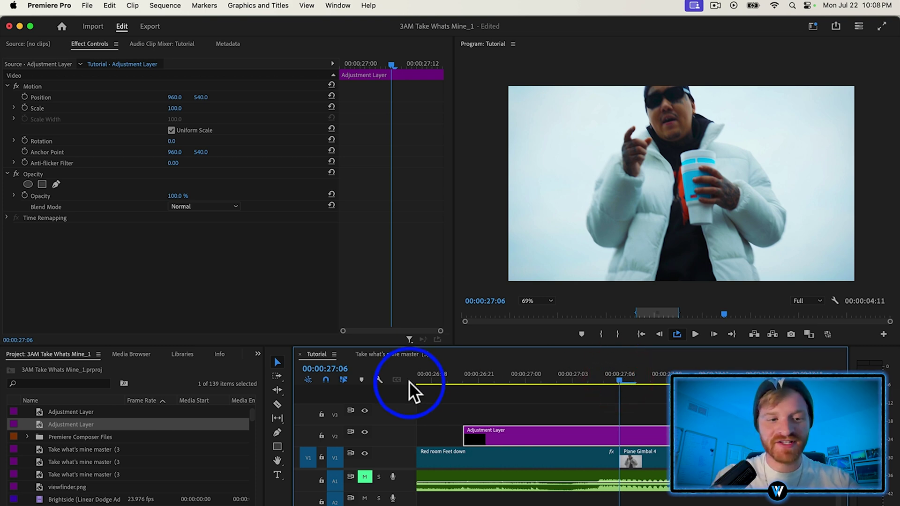
pyautogui.click(257, 355)
pyautogui.click(279, 415)
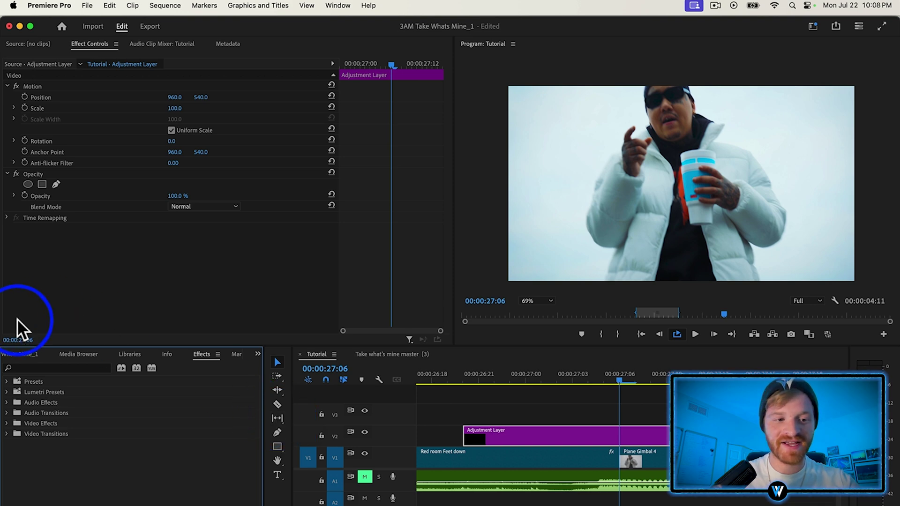
pyautogui.click(55, 368)
pyautogui.write('len')
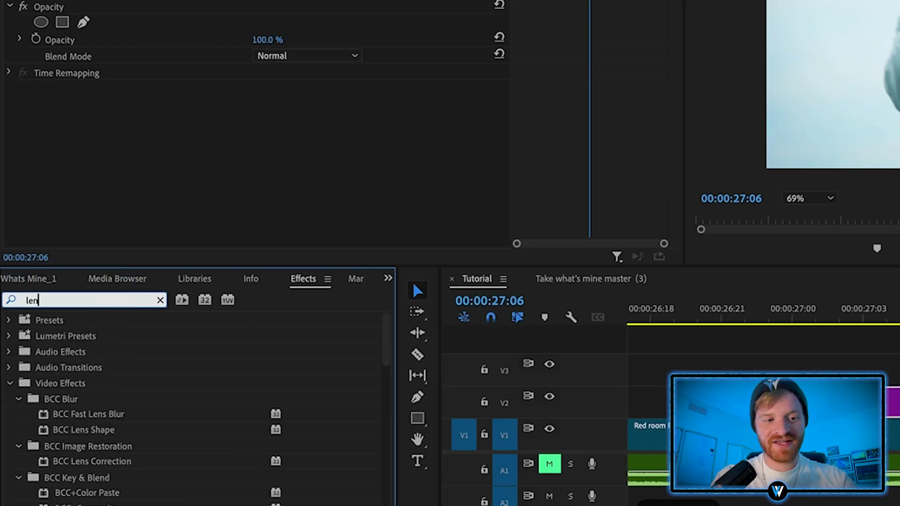
pyautogui.write('s flare')
pyautogui.scroll(-3, 63, 483)
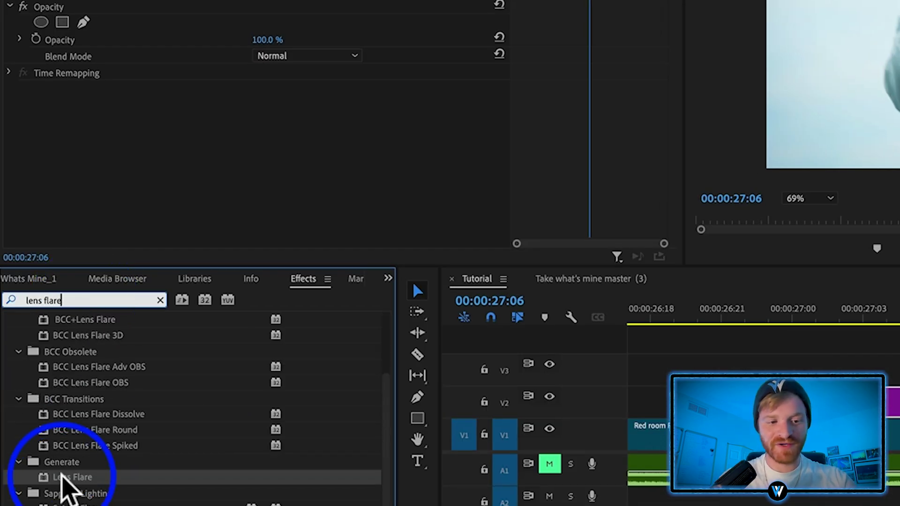
pyautogui.moveTo(59, 481); pyautogui.dragTo(879, 412)
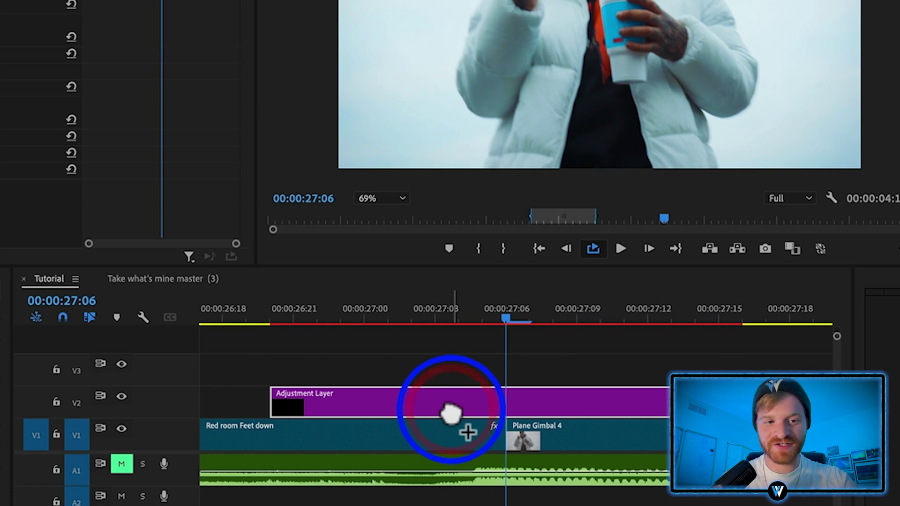
pyautogui.moveTo(451, 413); pyautogui.dragTo(451, 414)
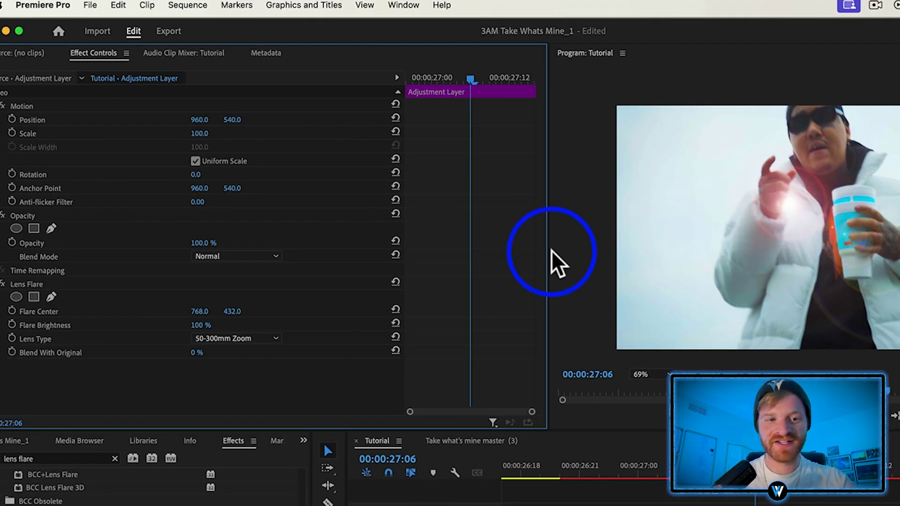
# - At the cut, keyframe the lens flare with Flare Brightness at 200% and Flare Center at 1000, 432
pyautogui.click(207, 325)
pyautogui.write('2')
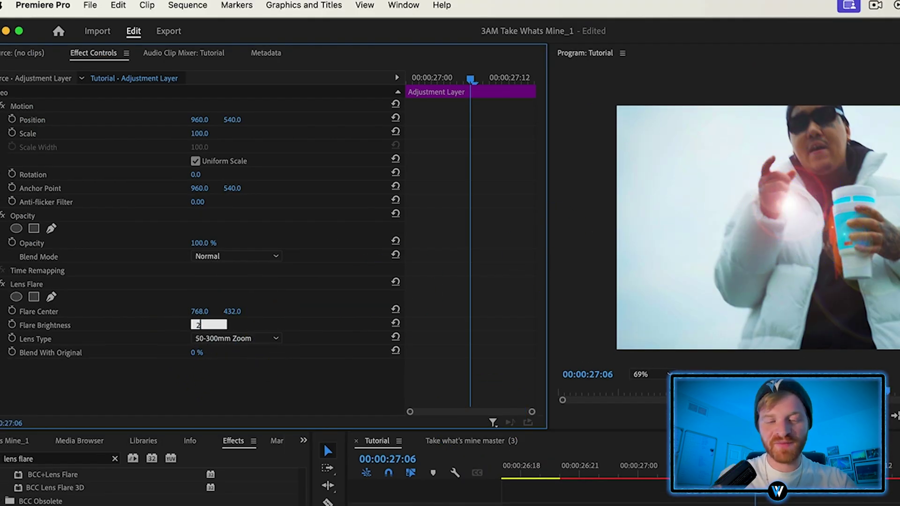
pyautogui.click(12, 325)
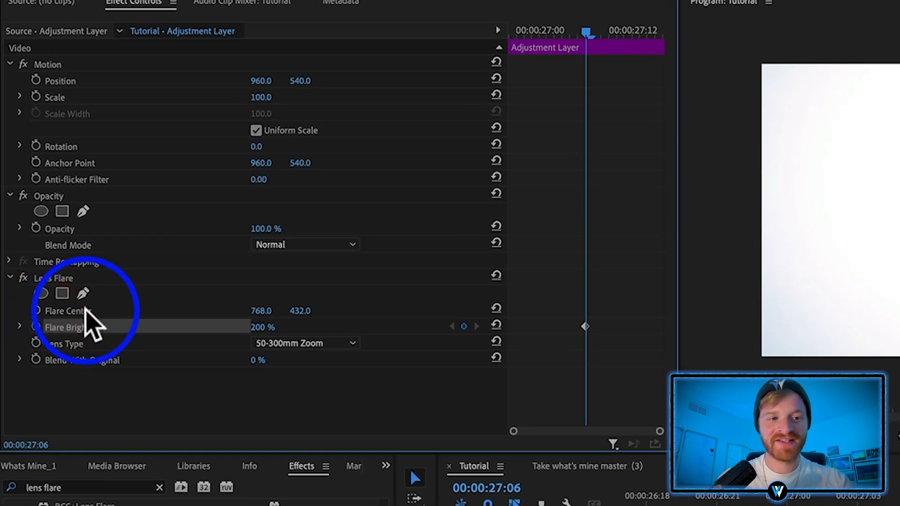
pyautogui.click(36, 311)
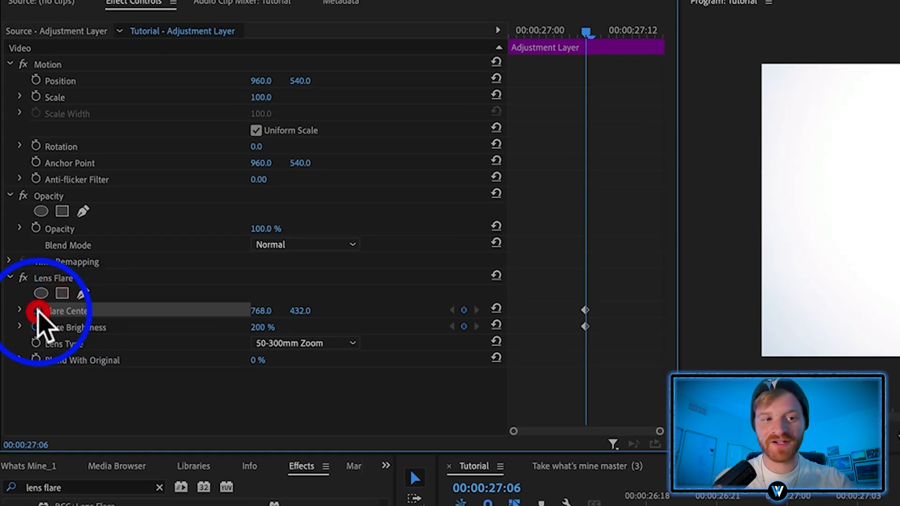
pyautogui.moveTo(261, 312); pyautogui.dragTo(326, 312)
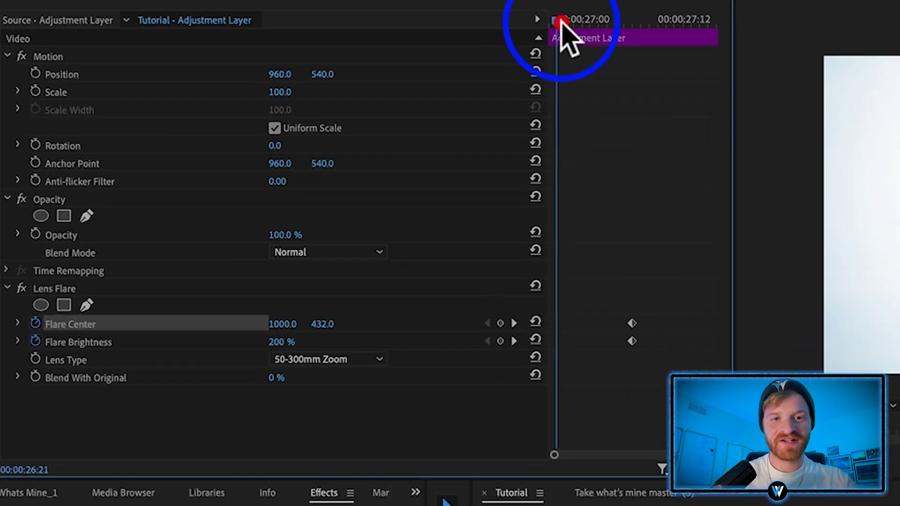
# - Near the adjustment layer's start at 00:00:26:21, keyframe Flare Brightness at 50% and Flare Center at 1690, 432
pyautogui.click(331, 370)
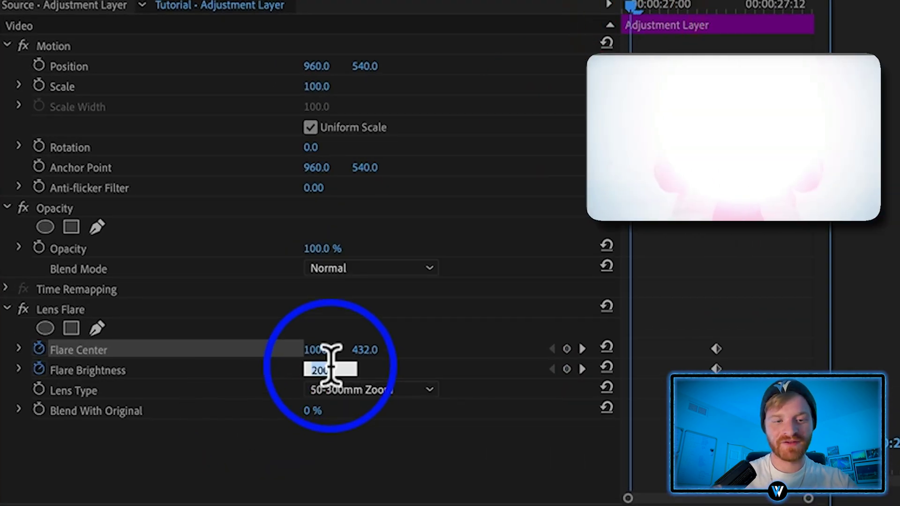
pyautogui.write('5')
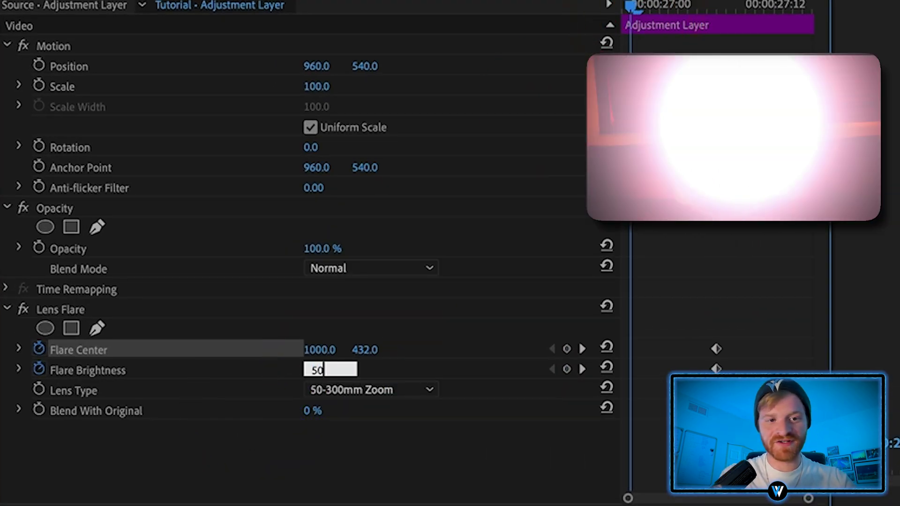
pyautogui.moveTo(325, 351); pyautogui.dragTo(455, 350)
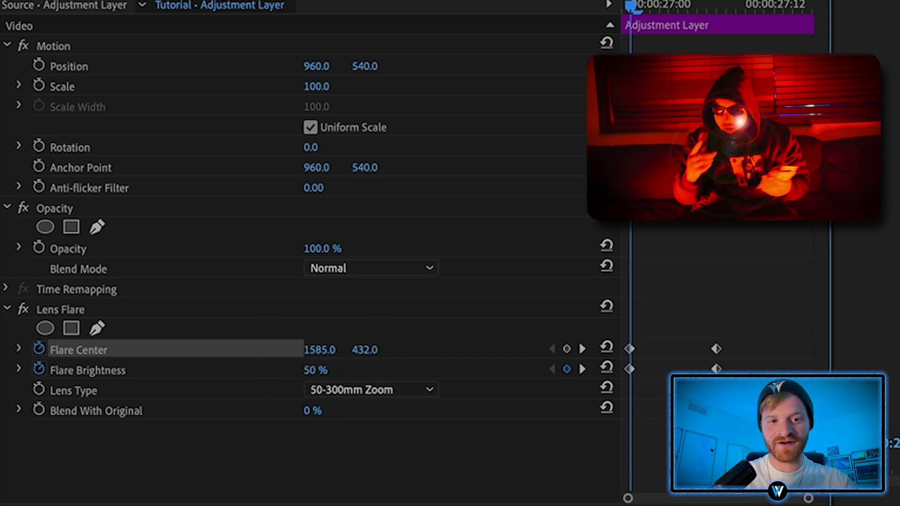
pyautogui.moveTo(600, 351); pyautogui.dragTo(648, 351)
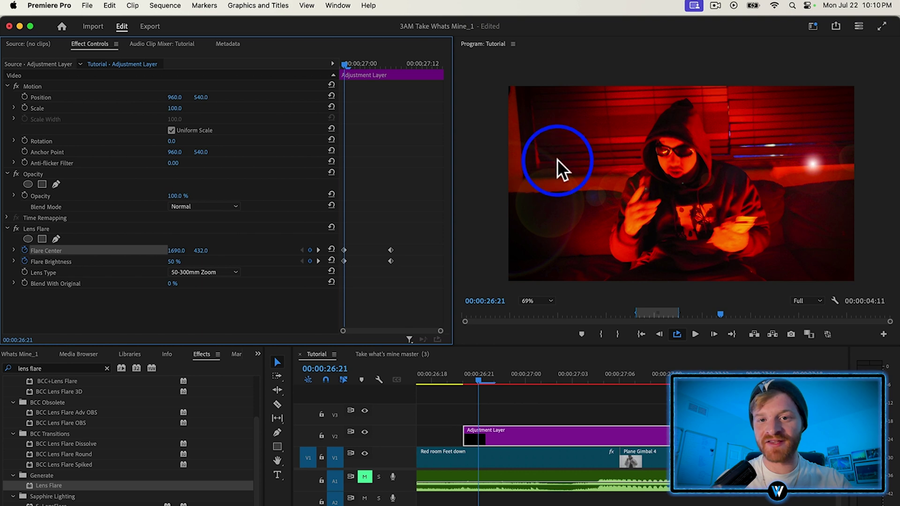
# - Near the adjustment layer's end at 00:00:27:14, keyframe Flare Brightness at 50% and Flare Center at 247, 432
pyautogui.click(431, 63)
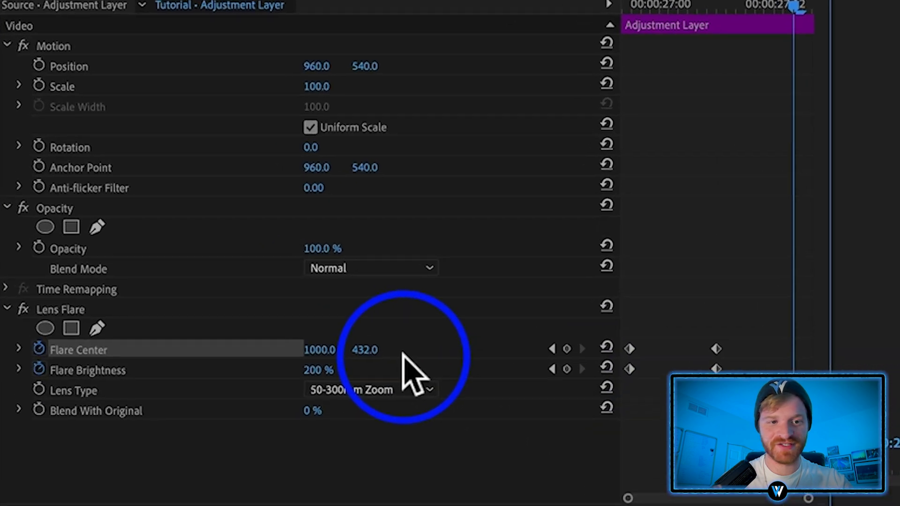
pyautogui.click(328, 370)
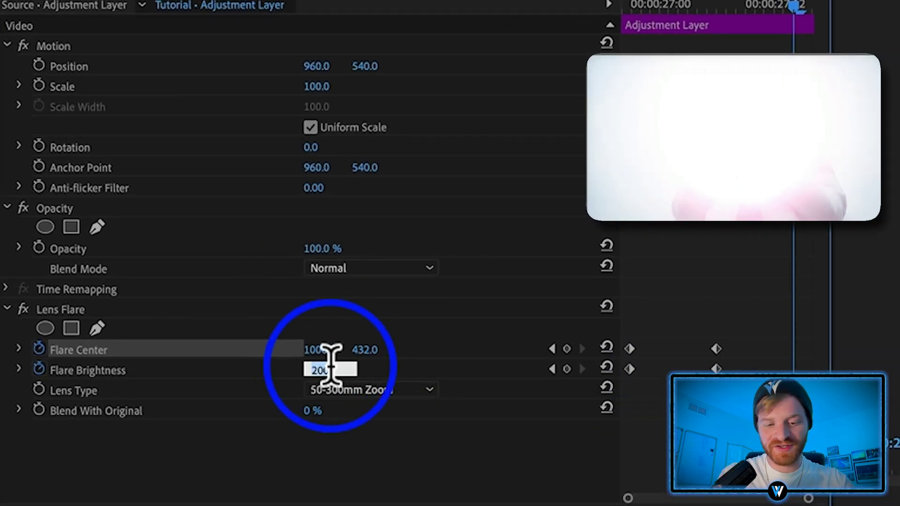
pyautogui.write('50')
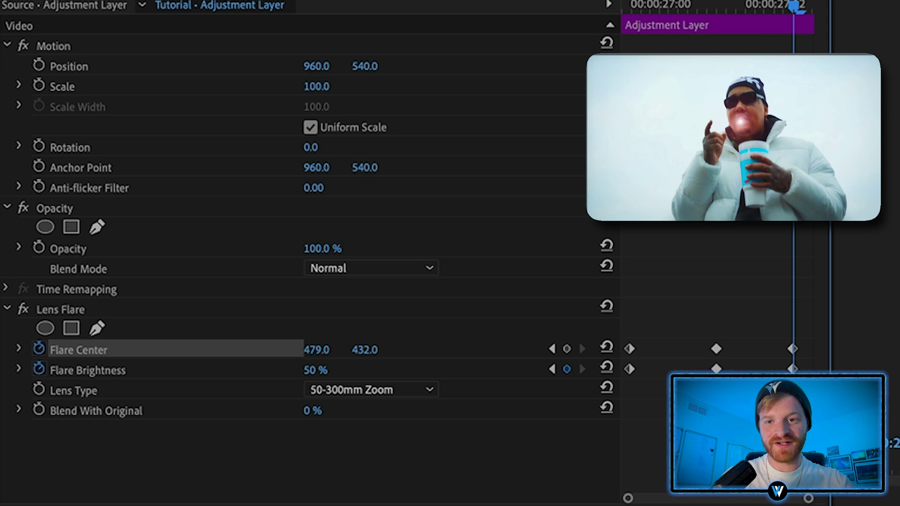
pyautogui.moveTo(325, 348); pyautogui.dragTo(121, 349)
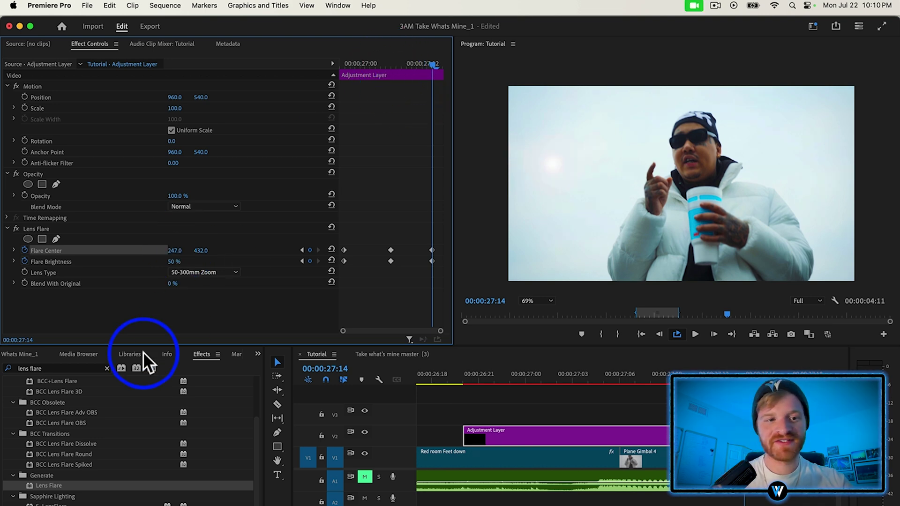
# - Keyframe the lens flare's Blend With Original at 0% on the cut (00:00:27:06) and 100% at 00:00:26:21 and 00:00:27:14
pyautogui.click(389, 60)
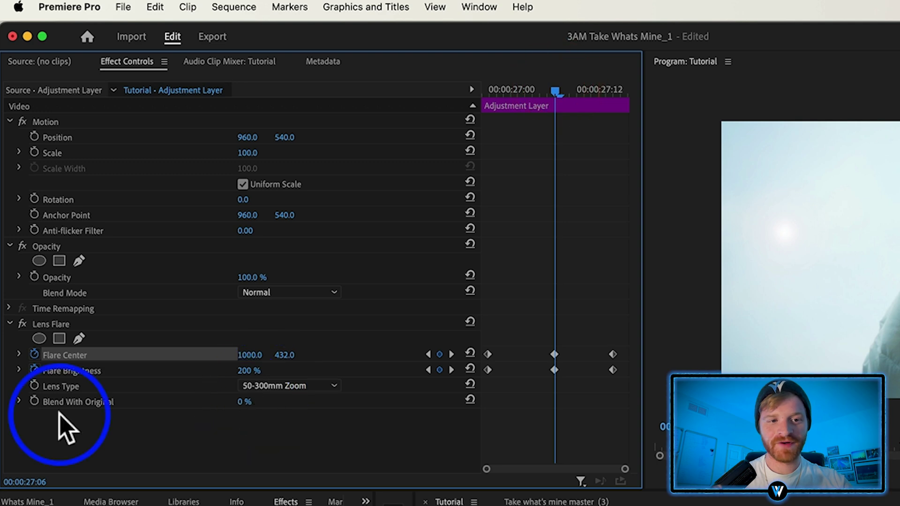
pyautogui.click(35, 401)
pyautogui.click(489, 90)
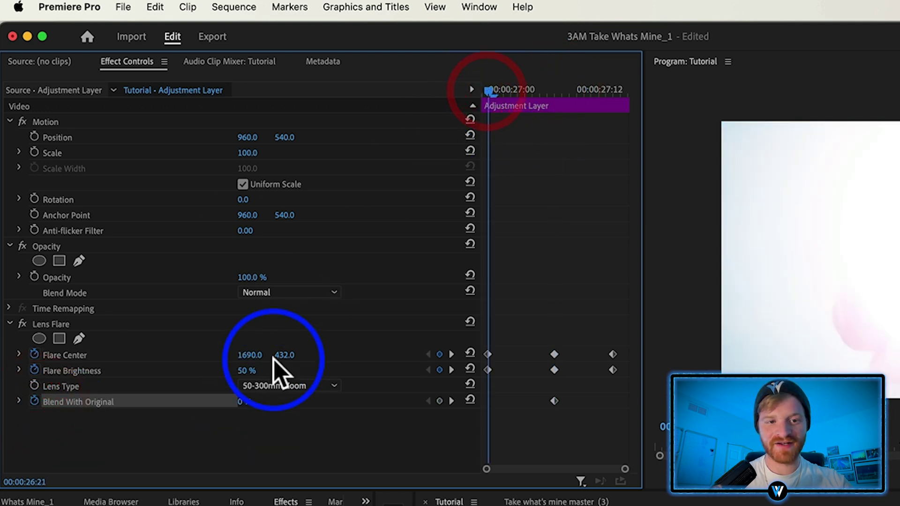
pyautogui.click(258, 402)
pyautogui.write('100')
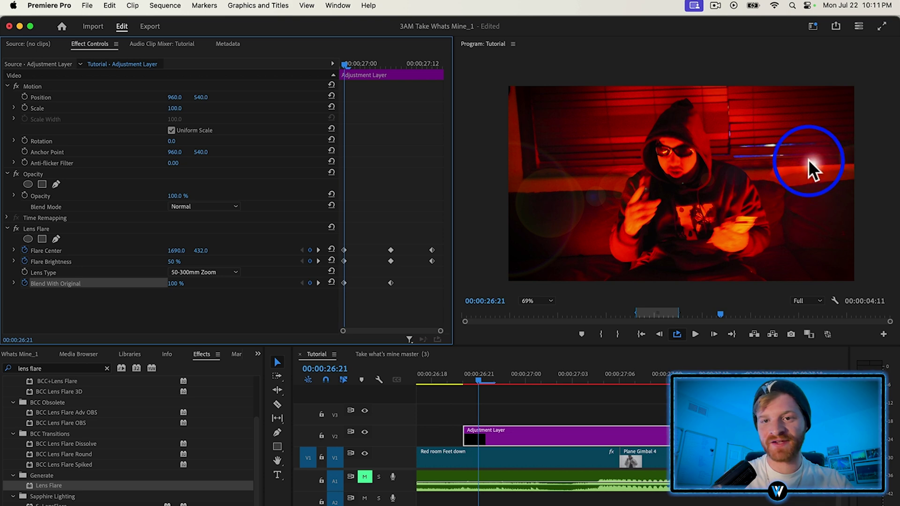
pyautogui.click(432, 66)
pyautogui.click(177, 283)
pyautogui.write('100')
pyautogui.press('Return')
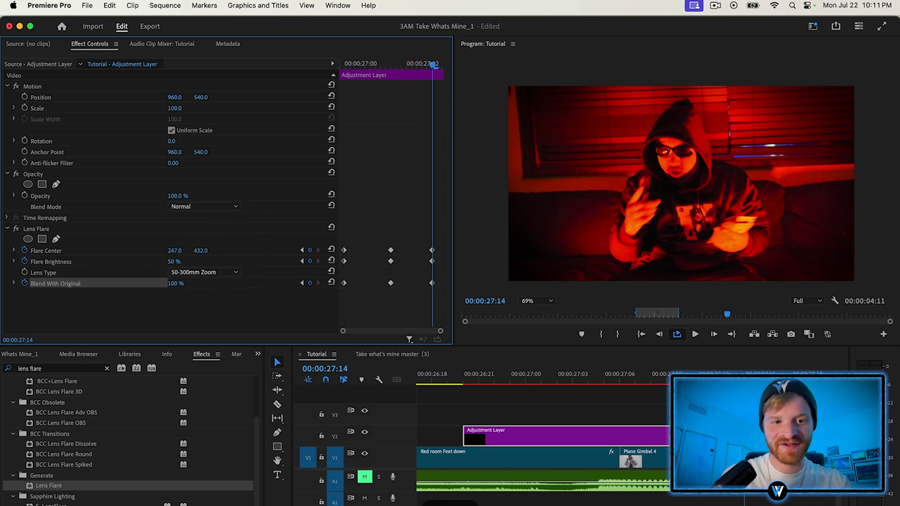
# - Review the lens flare transition and step through the frames just before the cut
pyautogui.click(363, 63)
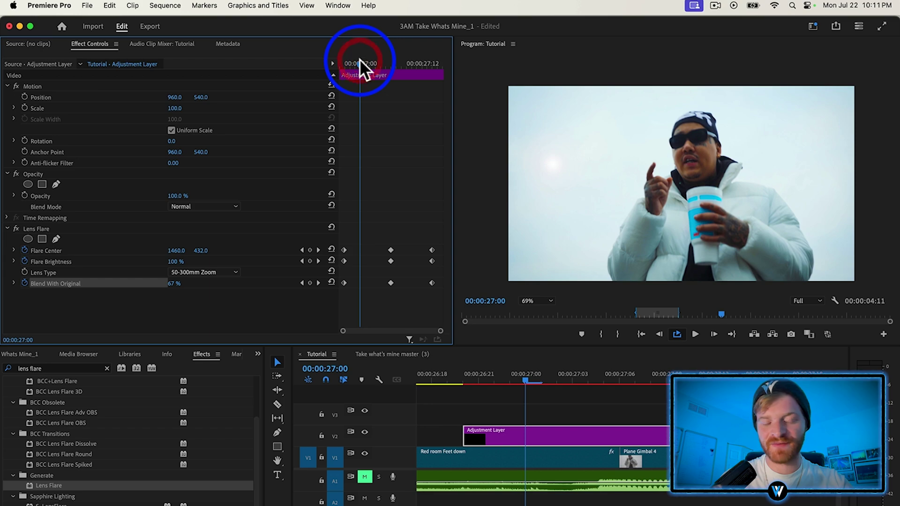
pyautogui.click(515, 374)
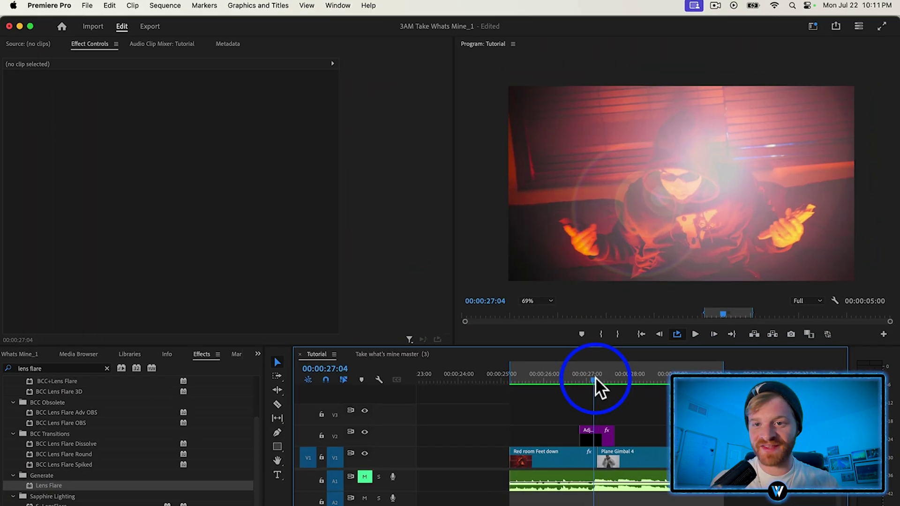
pyautogui.click(595, 378)
pyautogui.press('Right')
pyautogui.press('Left')
pyautogui.click(596, 377)
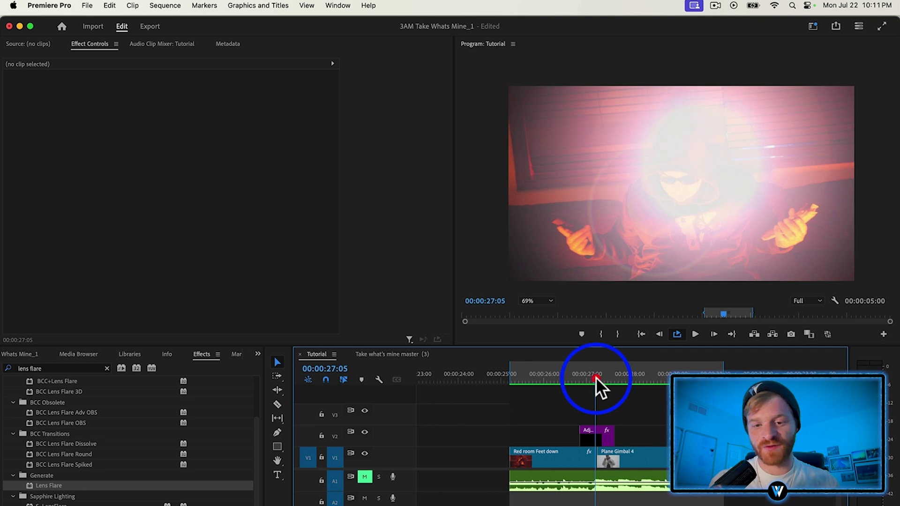
# - Clear the effects search and apply a Cross Dissolve to the cut between Red room Feet down and Plane Gimbal 4
pyautogui.click(107, 369)
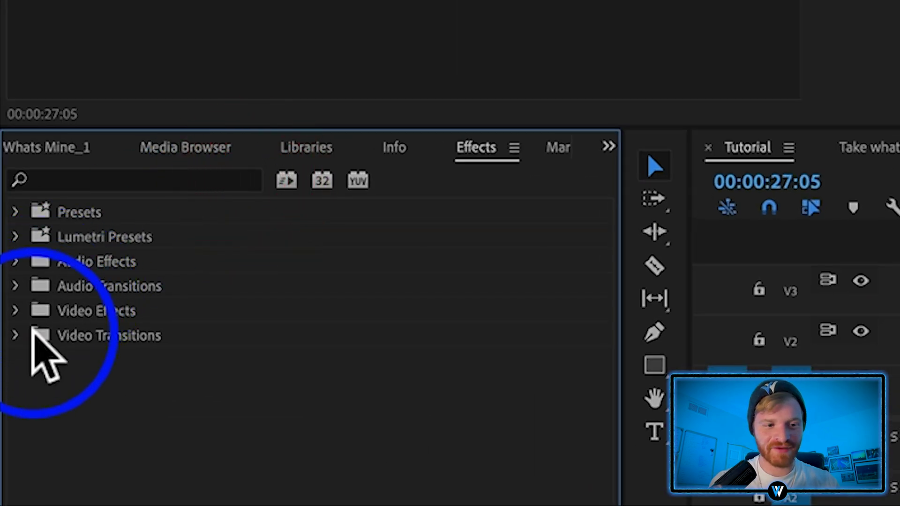
pyautogui.click(6, 434)
pyautogui.click(12, 465)
pyautogui.moveTo(97, 458); pyautogui.dragTo(358, 382)
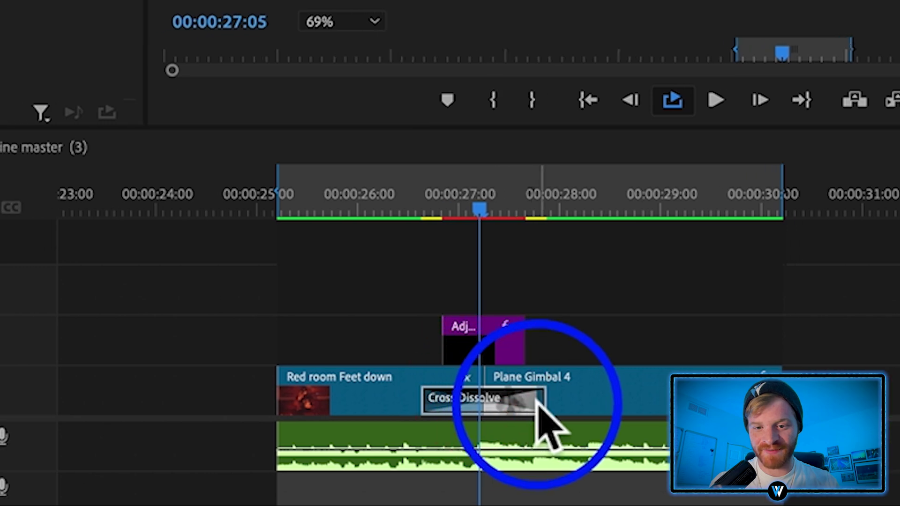
# - Shorten the Cross Dissolve to two frames centred on the cut
pyautogui.press('=')
pyautogui.press('=')
pyautogui.press('=')
pyautogui.scroll(3, 543, 404)
pyautogui.click(477, 406)
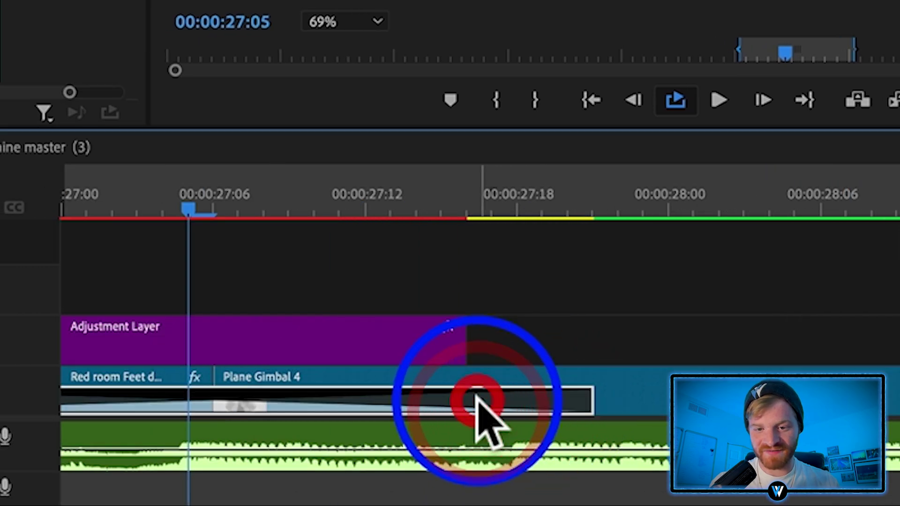
pyautogui.moveTo(587, 404); pyautogui.dragTo(238, 402)
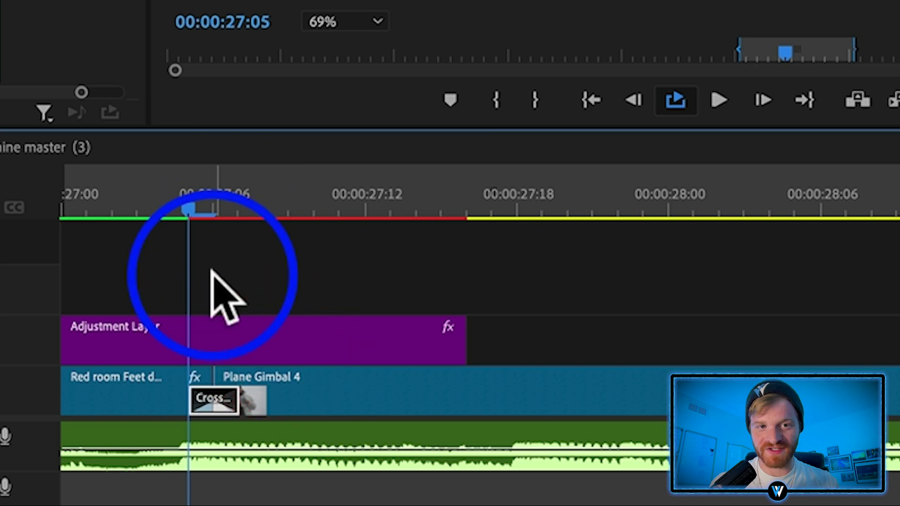
pyautogui.scroll(2, 216, 281)
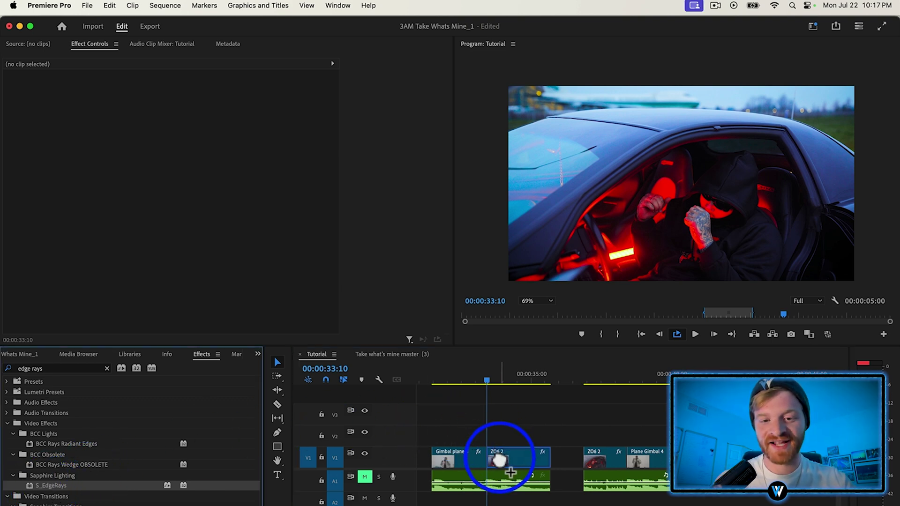
# - Apply the S_EdgeRays effect to the ZO6 2 clip after Gimbal plane 3 and set its Rays Color to red
pyautogui.moveTo(501, 461); pyautogui.dragTo(500, 461)
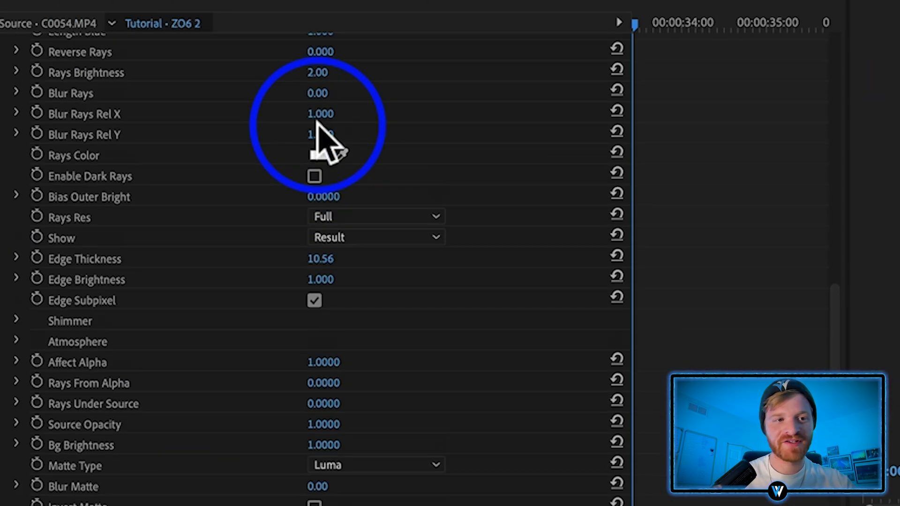
pyautogui.scroll(3, 323, 187)
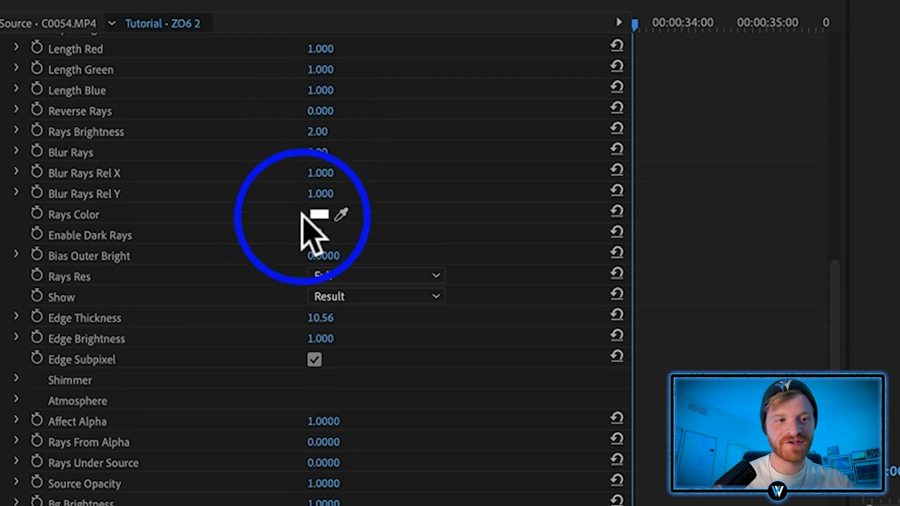
pyautogui.click(323, 211)
pyautogui.moveTo(378, 355); pyautogui.dragTo(402, 369)
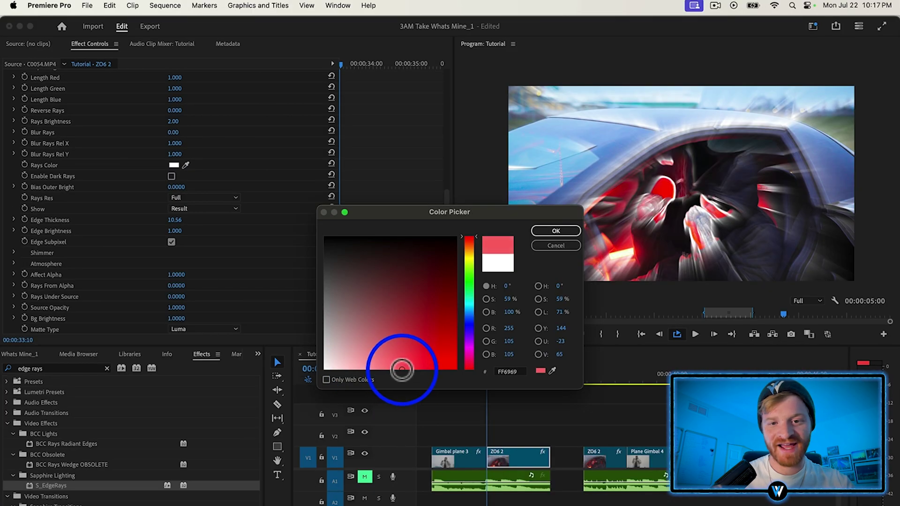
pyautogui.click(550, 231)
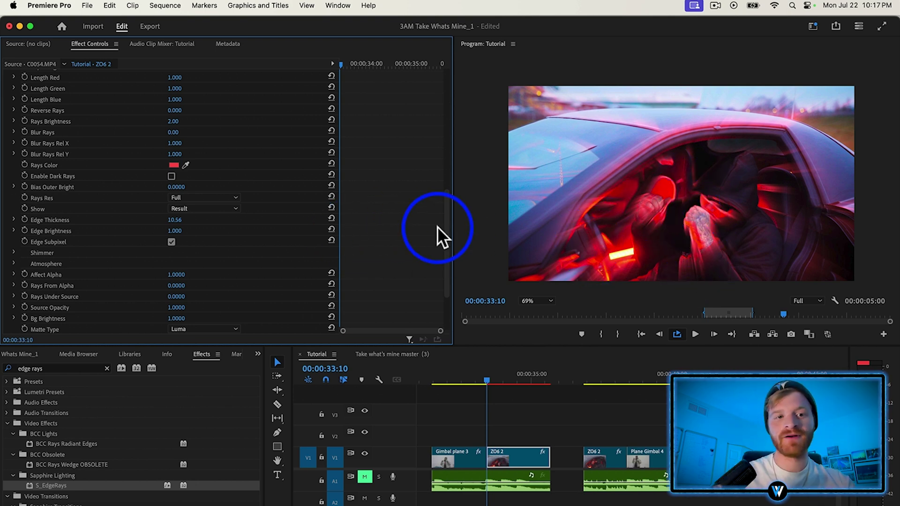
# - Set the S_EdgeRays Center XY to 1920, 1623, Rays Brightness to 4.00 and Rays Length to 0.400
pyautogui.scroll(5, 177, 133)
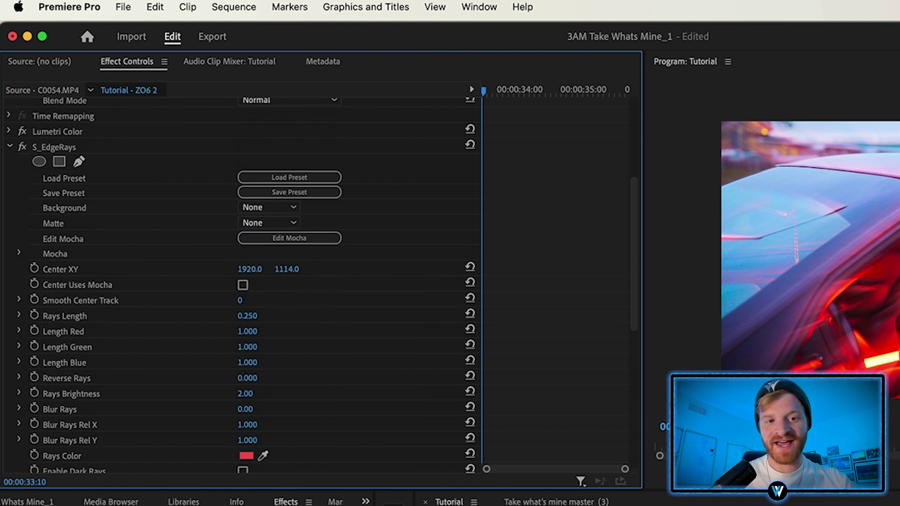
pyautogui.moveTo(289, 269); pyautogui.dragTo(318, 269)
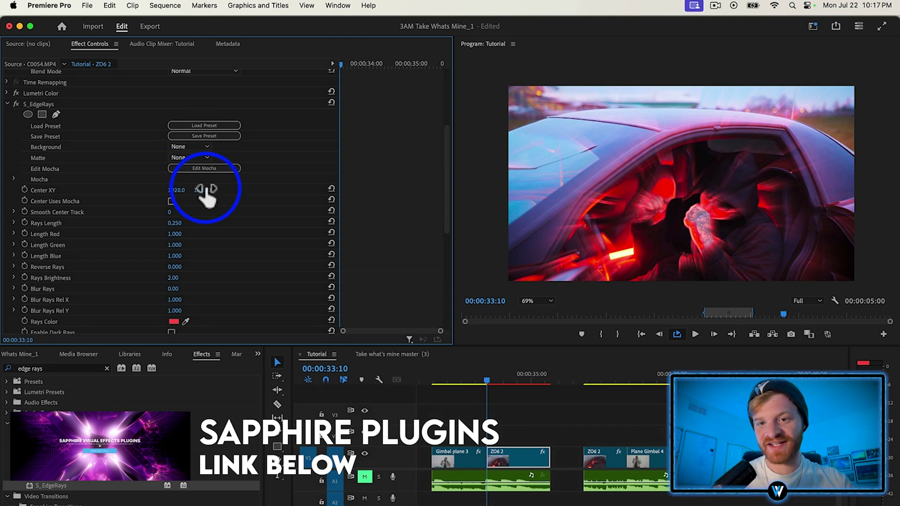
pyautogui.moveTo(207, 190); pyautogui.dragTo(209, 190)
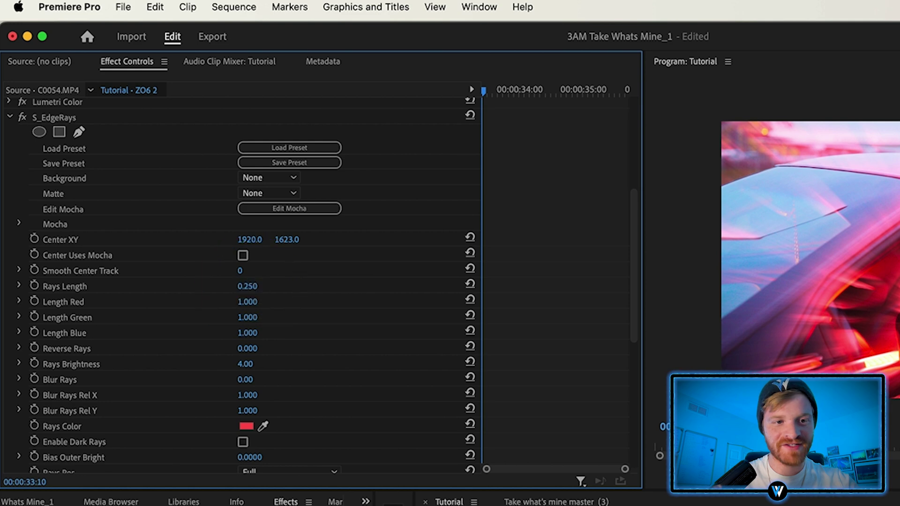
pyautogui.moveTo(247, 286); pyautogui.dragTo(243, 287)
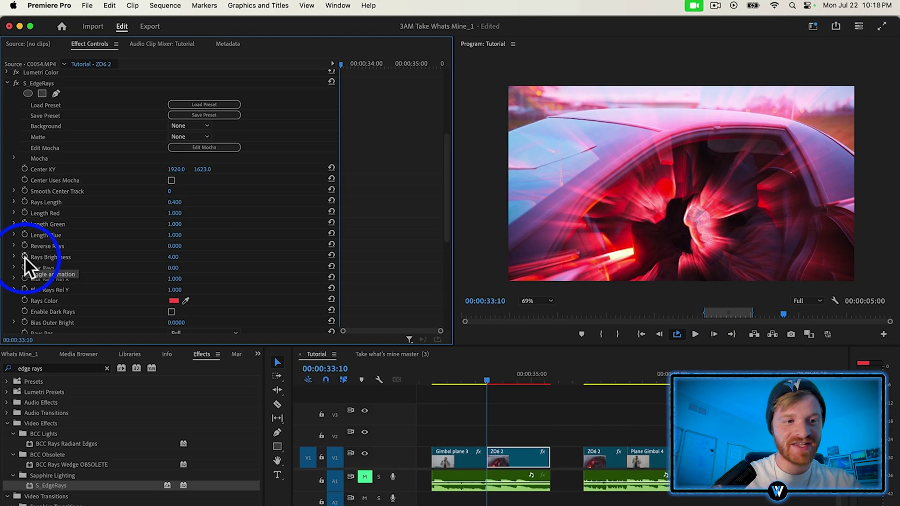
# - Keyframe Rays Brightness and Rays Length at the clip's start, and ten frames in reset Rays Length to 0.250 and fade out Rays Brightness
pyautogui.click(34, 363)
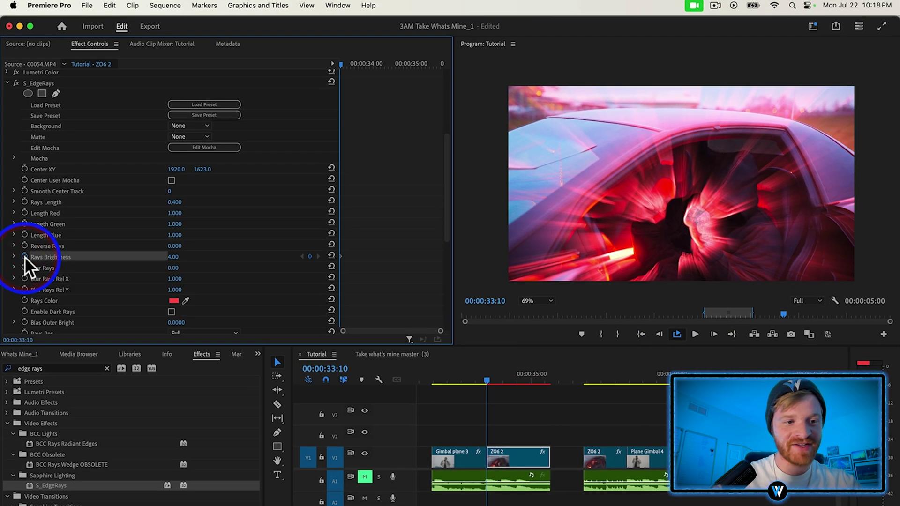
pyautogui.click(24, 202)
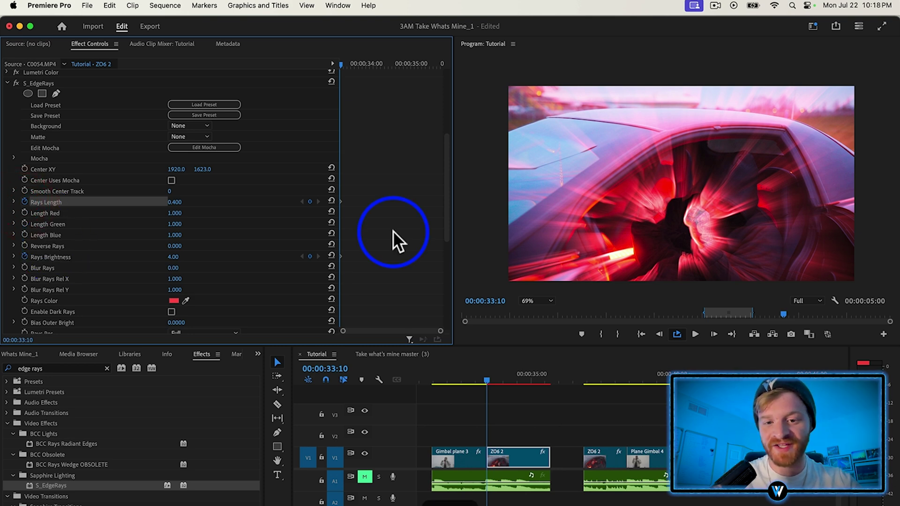
pyautogui.hotkey('shift', 'Right')
pyautogui.hotkey('shift', 'Right')
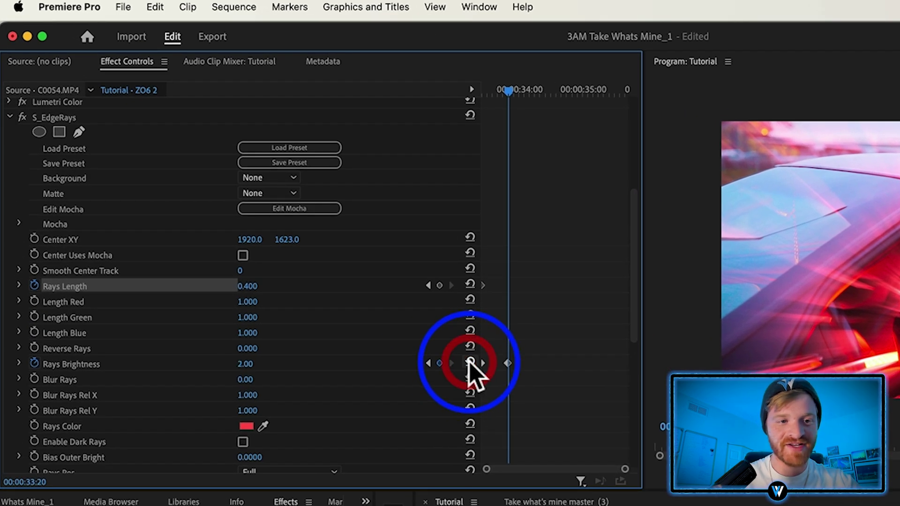
pyautogui.click(471, 284)
pyautogui.moveTo(240, 367); pyautogui.dragTo(250, 370)
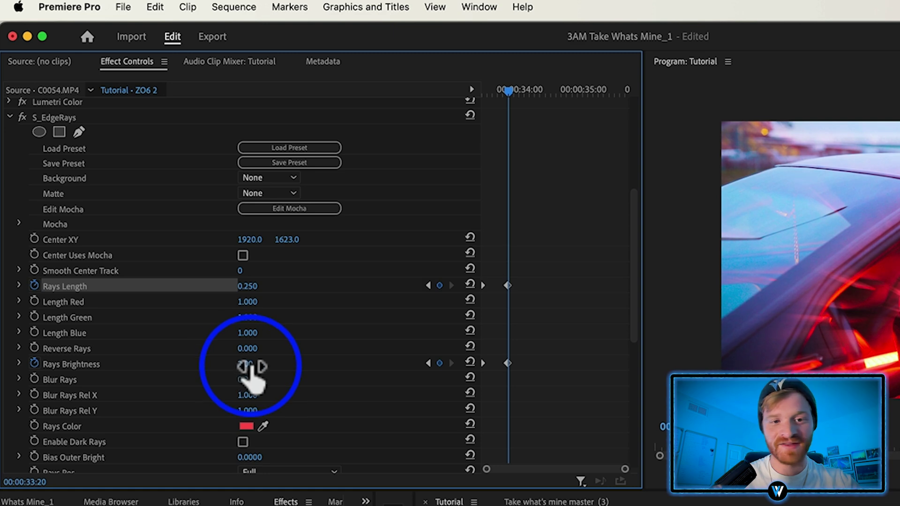
pyautogui.click(257, 364)
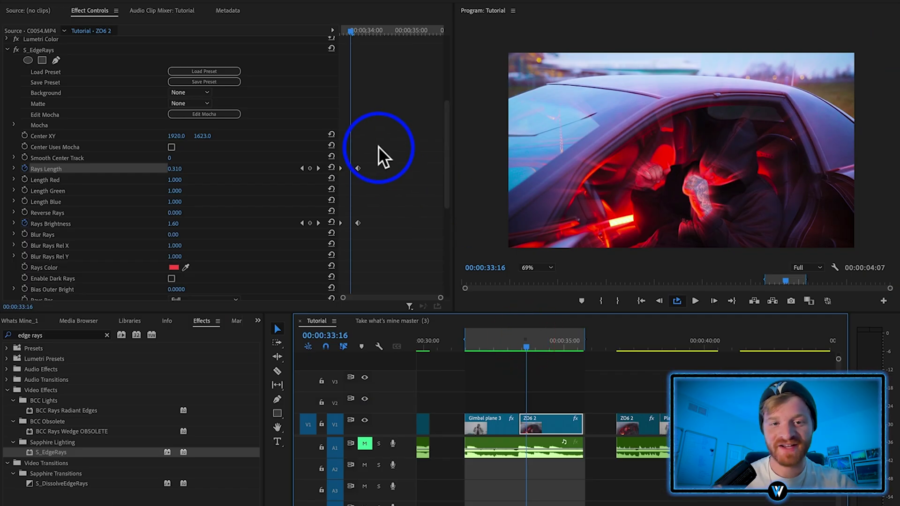
# - Move the ending Rays Length and Rays Brightness keyframes later, to just past 00:00:34:00, and deselect the clip
pyautogui.moveTo(379, 148); pyautogui.dragTo(375, 222)
pyautogui.click(513, 379)
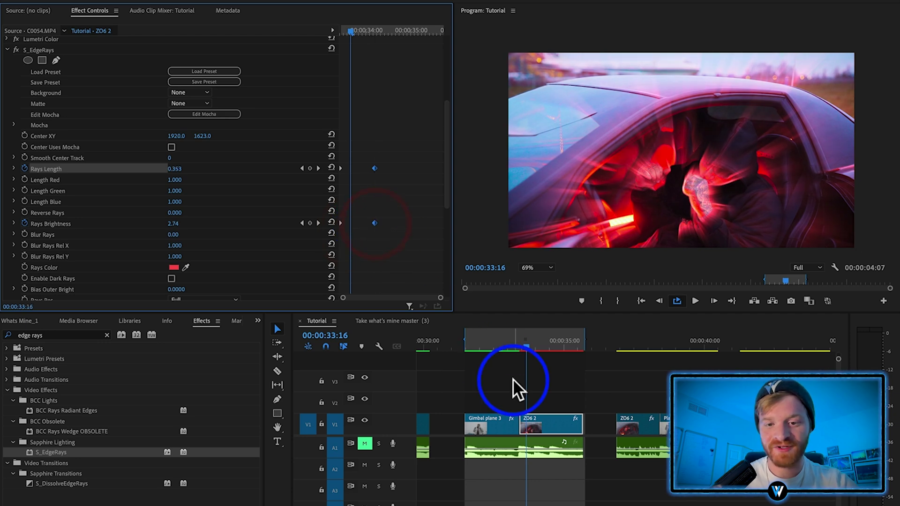
pyautogui.click(534, 390)
# - Place an adjustment layer on V2 over the cut between the Gimbal plane 3 and ZO6 2 clips, and go to 00:00:33:10
pyautogui.click(28, 323)
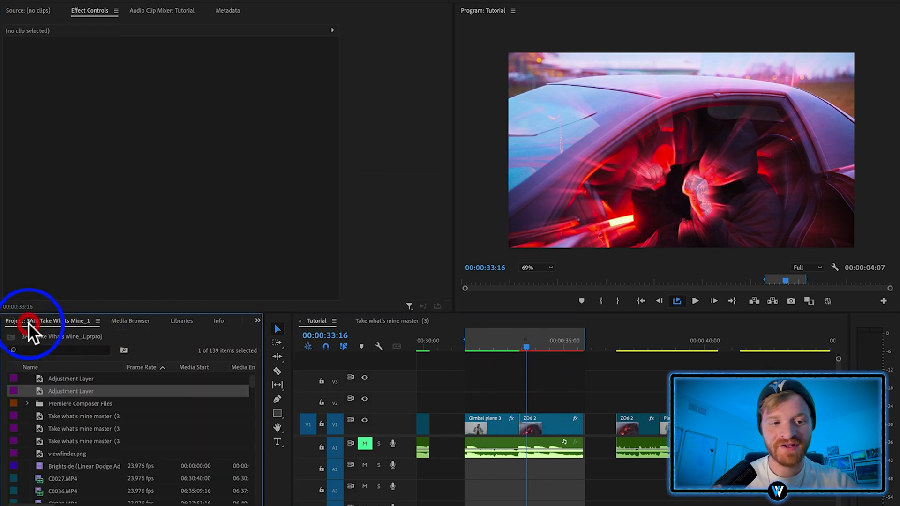
pyautogui.moveTo(61, 391); pyautogui.dragTo(510, 405)
pyautogui.click(519, 348)
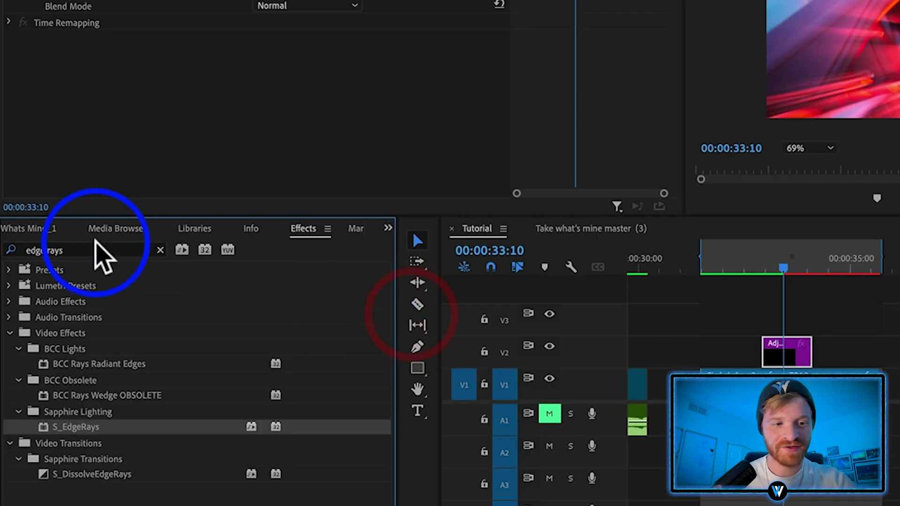
# - Find the Brightness & Contrast effect and apply it to the adjustment layer on V2
pyautogui.click(98, 250)
pyautogui.write('brightne')
pyautogui.moveTo(78, 395); pyautogui.dragTo(775, 356)
pyautogui.click(309, 71)
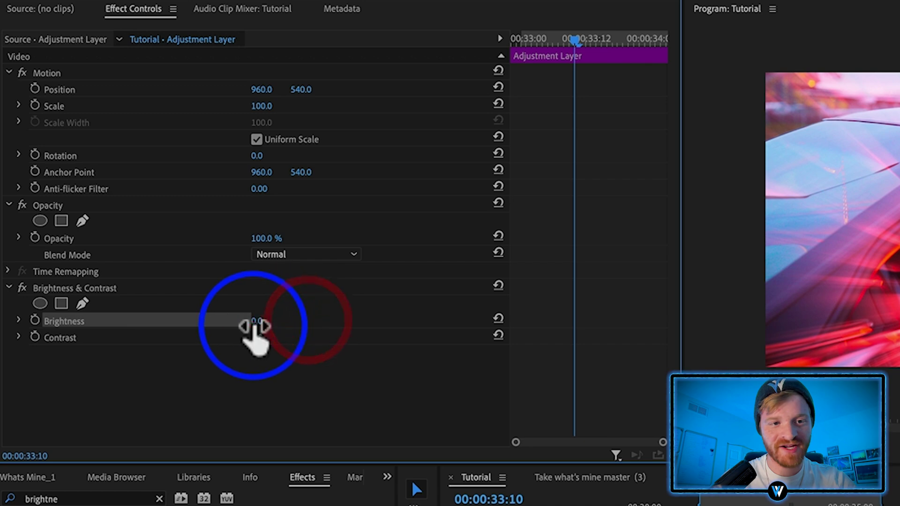
# - Set the adjustment layer's Brightness to 99 and Contrast to 68, and keyframe both at the cut at 00:00:33:10
pyautogui.moveTo(256, 322); pyautogui.dragTo(349, 322)
pyautogui.moveTo(257, 338); pyautogui.dragTo(319, 338)
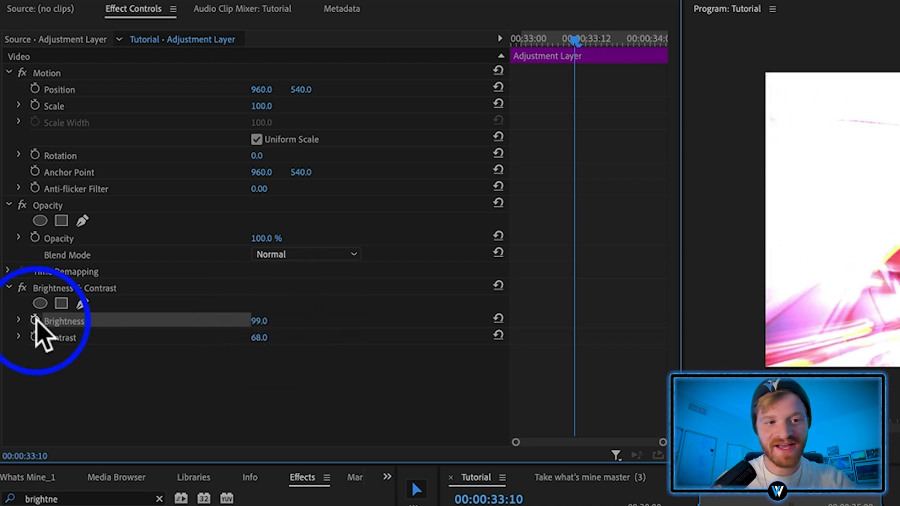
pyautogui.click(35, 320)
pyautogui.click(35, 337)
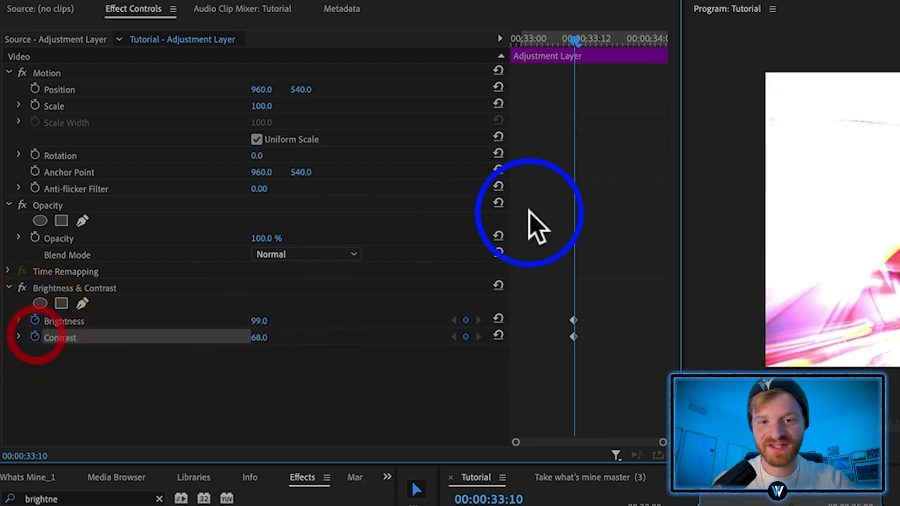
# - Keyframe Brightness and Contrast back to 0 at the adjustment layer's start at 00:00:32:22 and at its end at 00:00:34:02
pyautogui.click(506, 40)
pyautogui.click(499, 336)
pyautogui.click(499, 319)
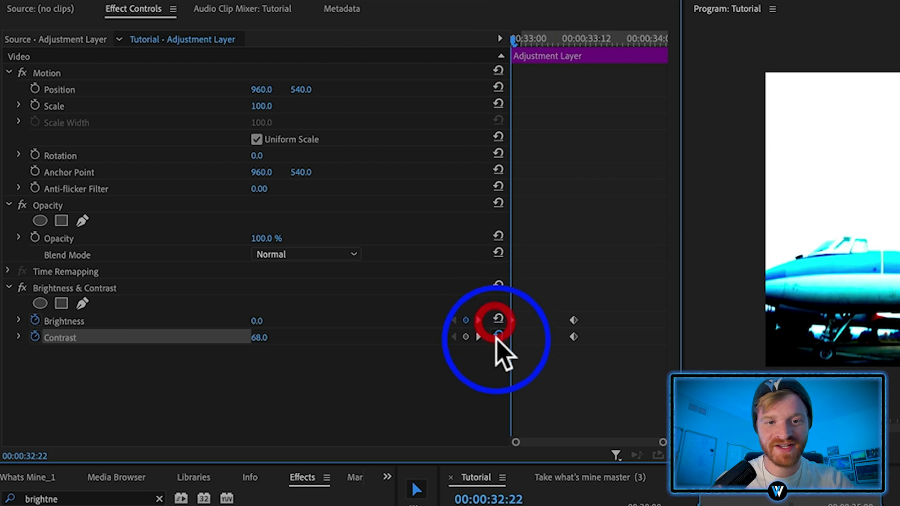
pyautogui.click(542, 39)
pyautogui.moveTo(545, 33); pyautogui.dragTo(669, 70)
pyautogui.click(498, 319)
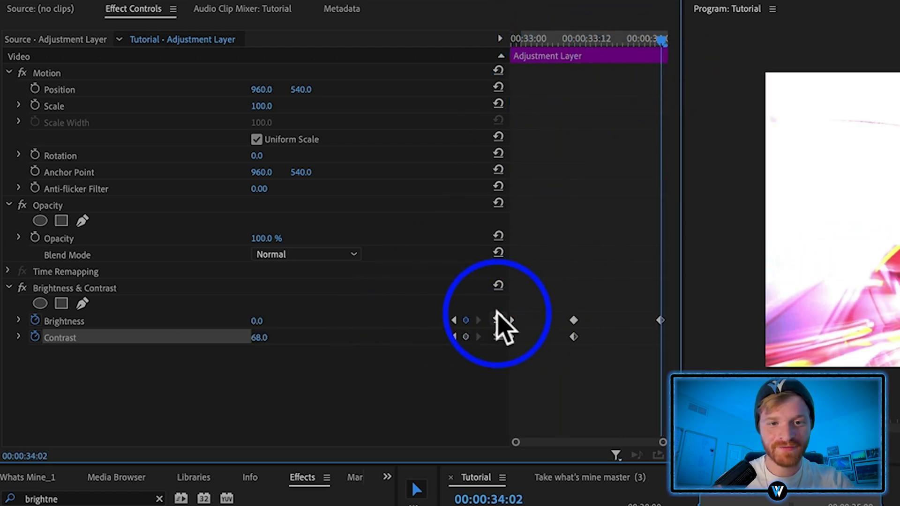
pyautogui.click(498, 335)
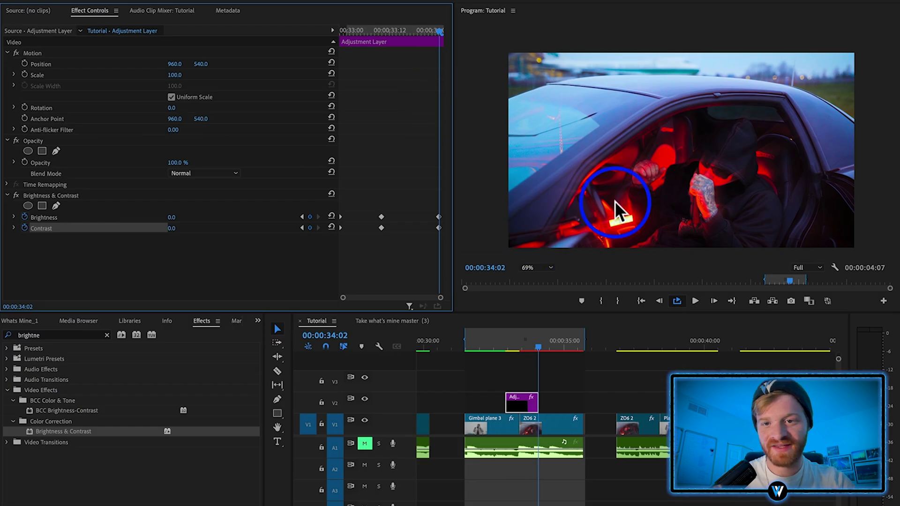
pyautogui.click(433, 216)
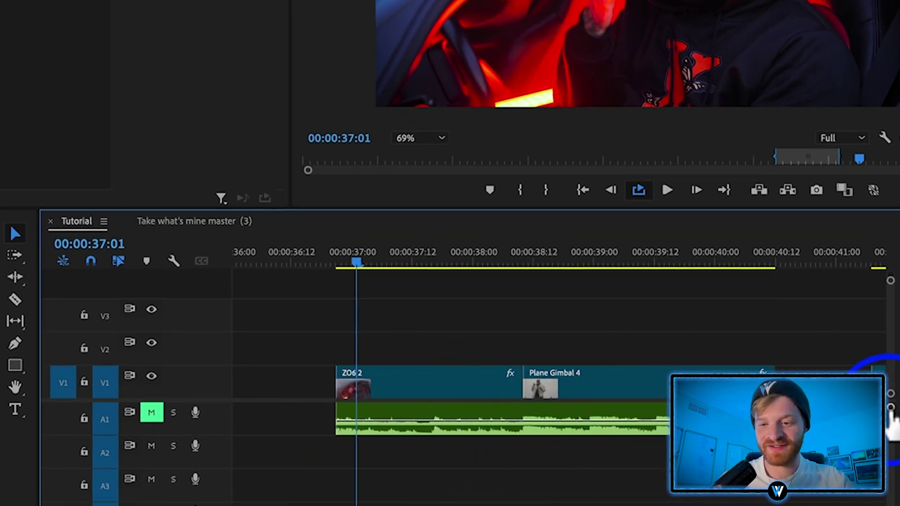
# - Duplicate the Plane Gimbal 4 clip onto V2 directly above the original and replace the copy with an After Effects composition
pyautogui.moveTo(890, 410); pyautogui.dragTo(890, 395)
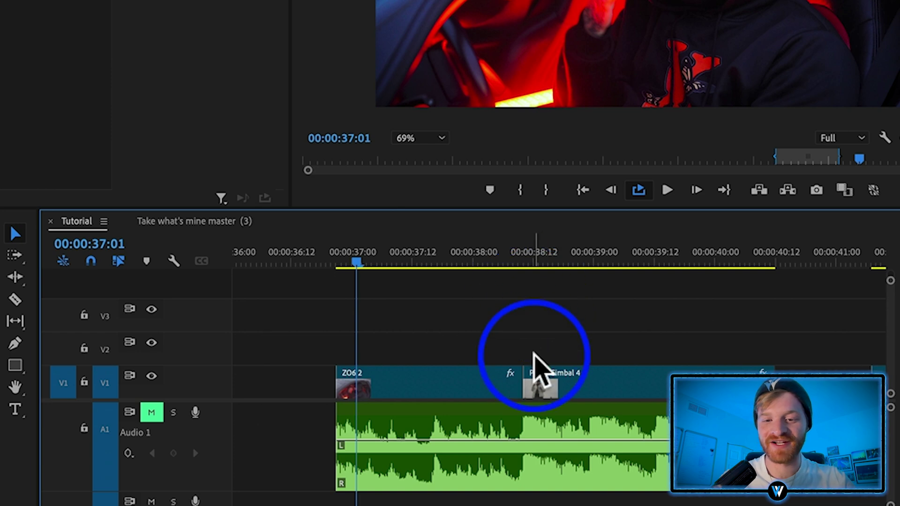
pyautogui.click(556, 382)
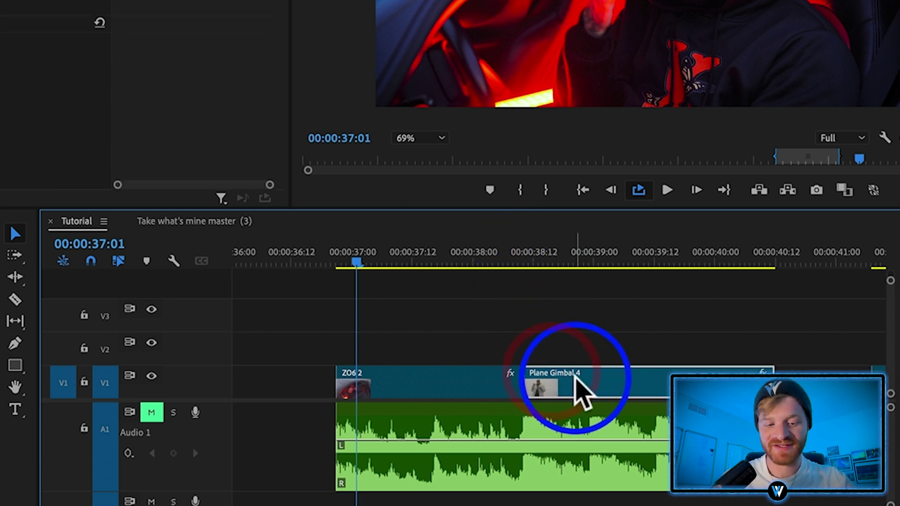
pyautogui.moveTo(576, 378); pyautogui.dragTo(622, 346)
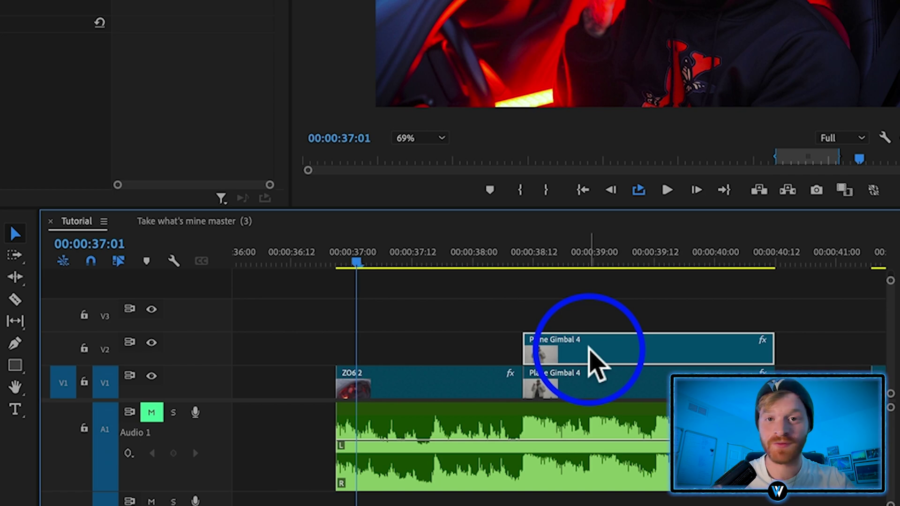
pyautogui.rightClick(587, 353)
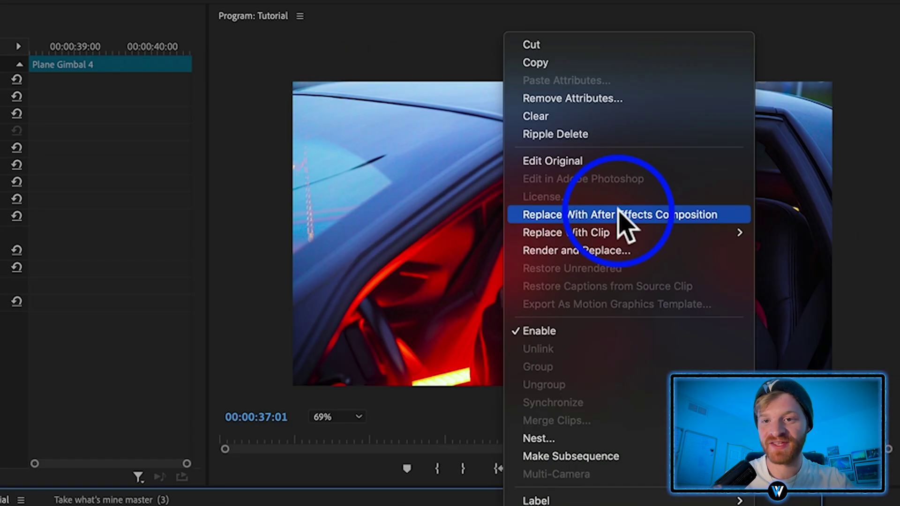
pyautogui.click(620, 212)
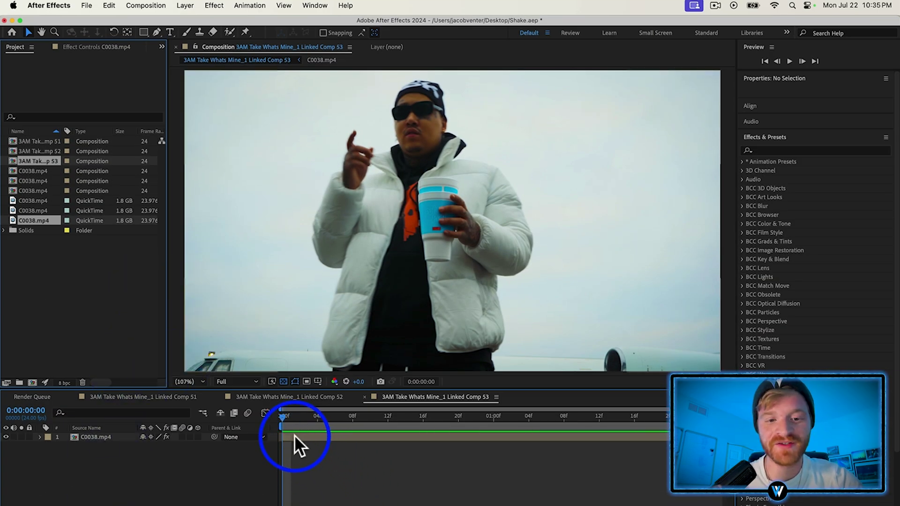
# - Select the C0038.mp4 layer in After Effects and open the Shake Sauce extension
pyautogui.click(294, 436)
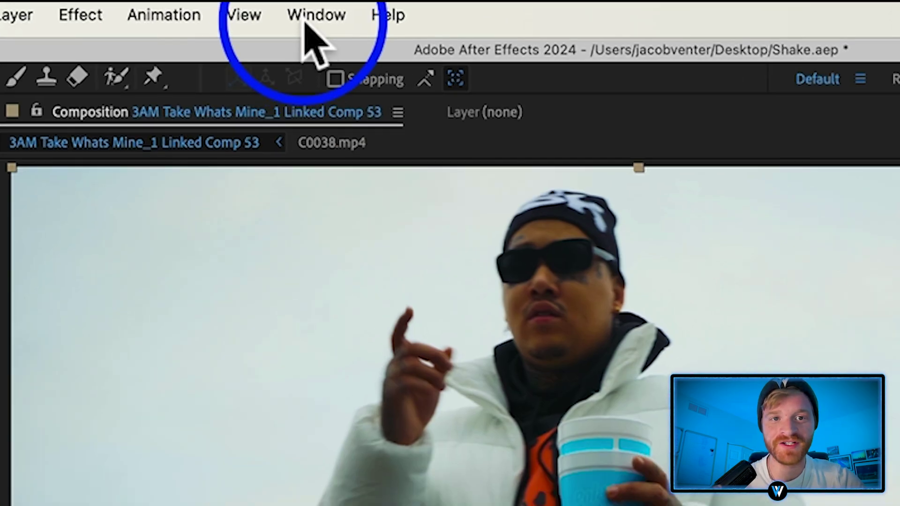
pyautogui.click(310, 7)
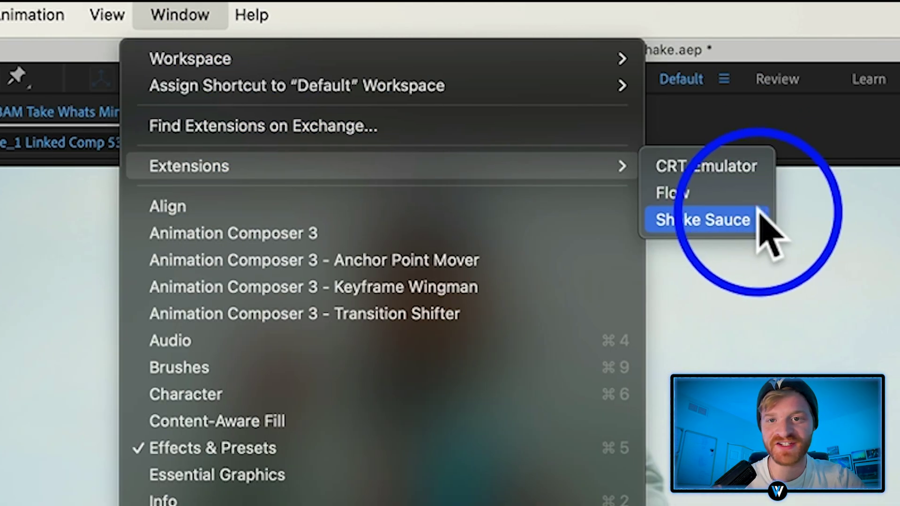
pyautogui.click(881, 219)
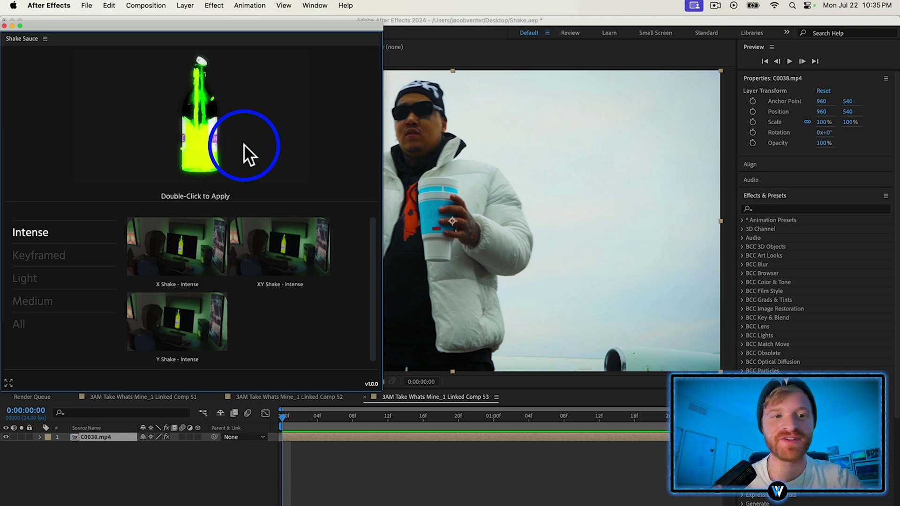
# - Browse the Keyframed shake presets and apply Hard Hit With Flash to the C0038.mp4 layer
pyautogui.click(55, 256)
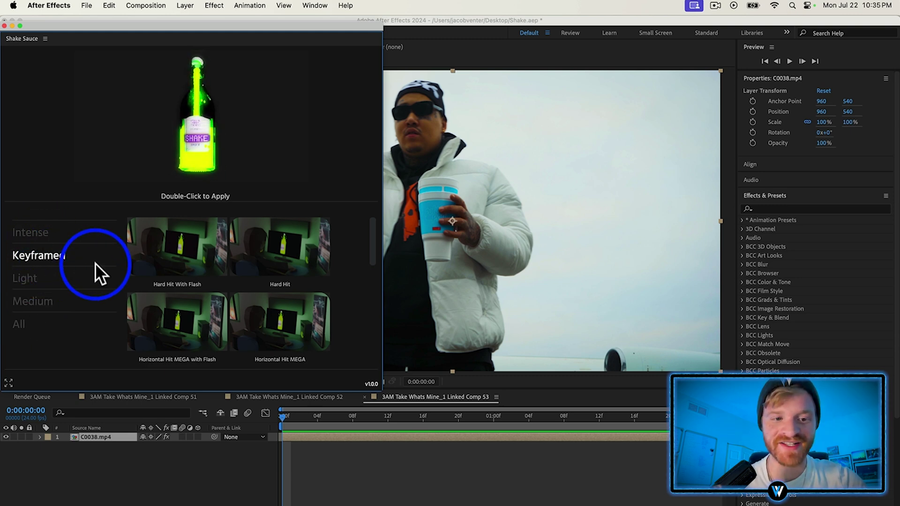
pyautogui.moveTo(189, 277)
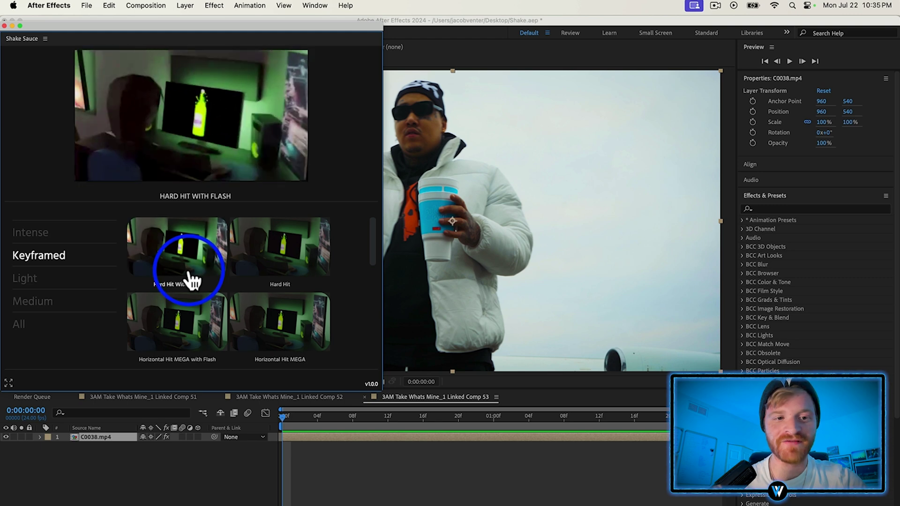
pyautogui.scroll(-3, 187, 267)
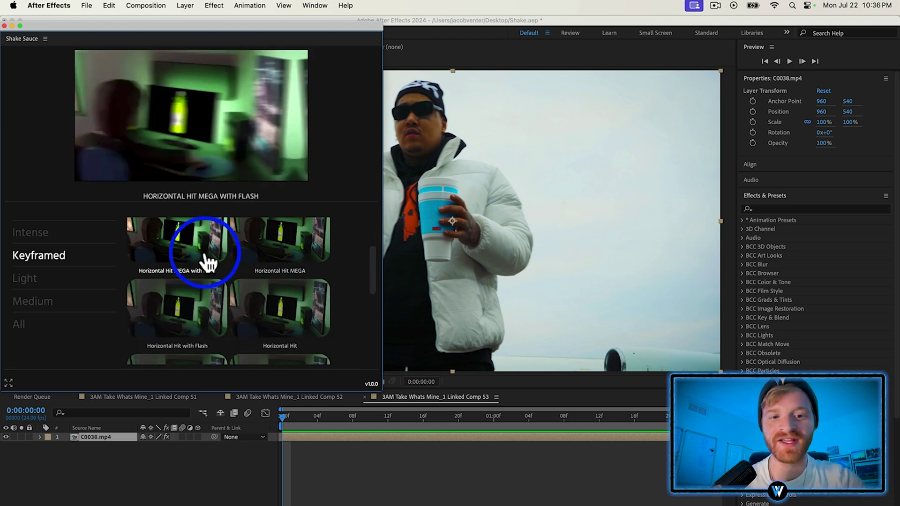
pyautogui.scroll(-3, 252, 307)
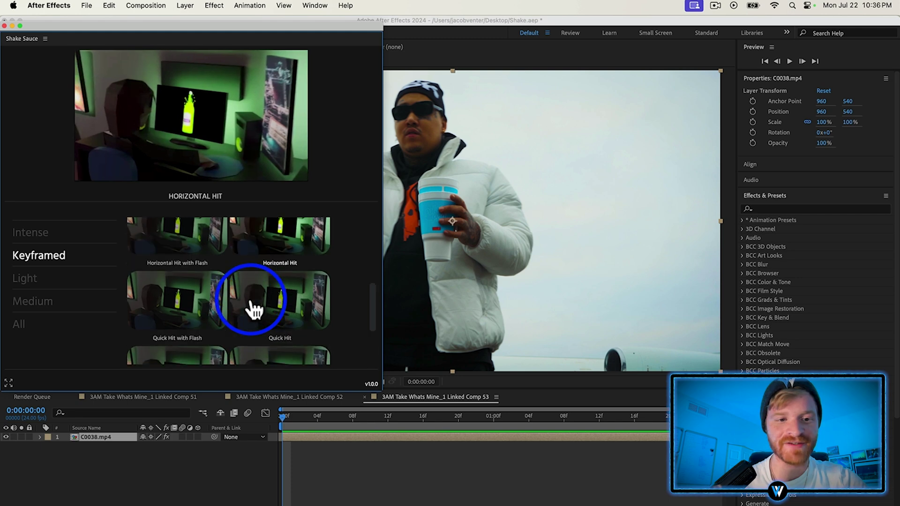
pyautogui.scroll(5, 254, 309)
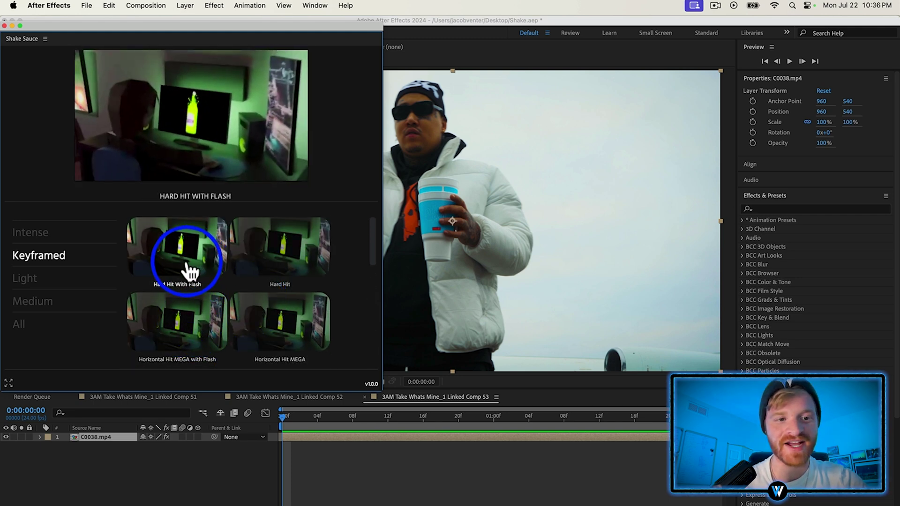
pyautogui.click(174, 253)
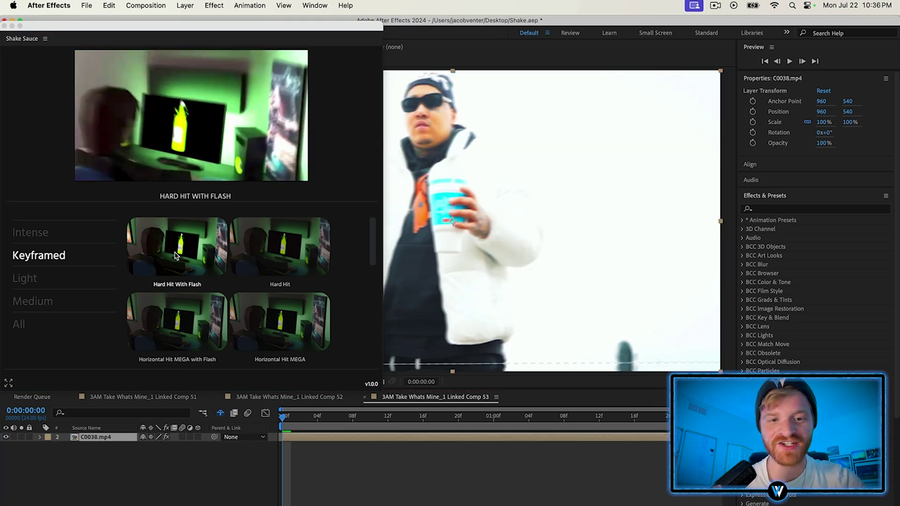
# - Close Shake Sauce and preview the shake in the composition
pyautogui.click(4, 26)
pyautogui.click(364, 488)
pyautogui.press('space')
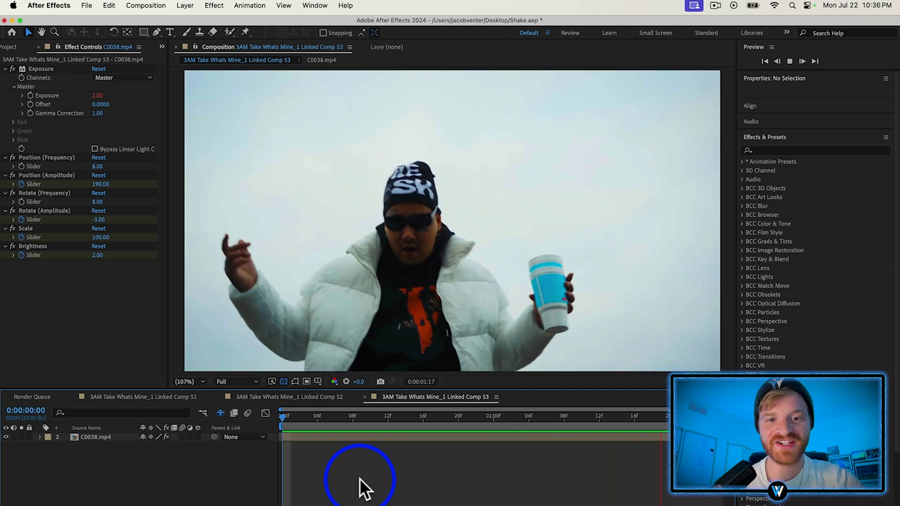
pyautogui.press('space')
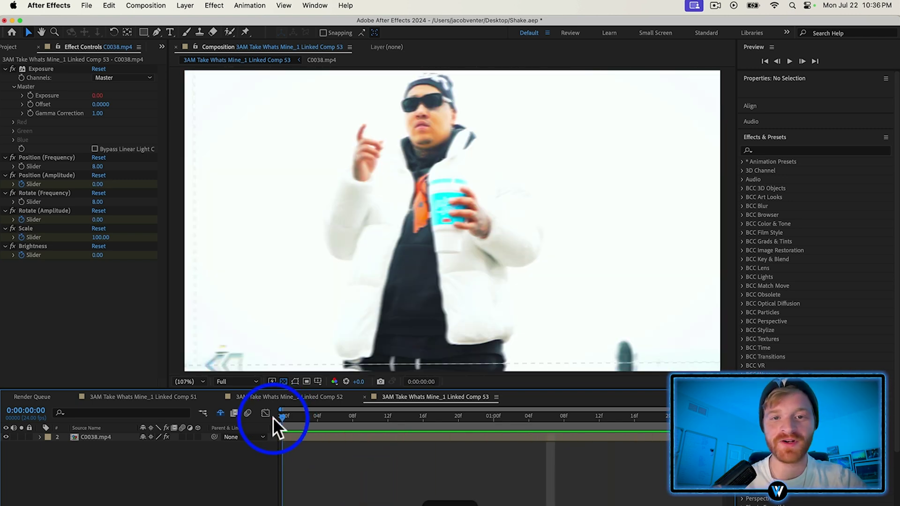
# - At the composition's start, set the shake's Brightness slider to 4 and Position (Amplitude) to 240, and preview the result
pyautogui.click(273, 419)
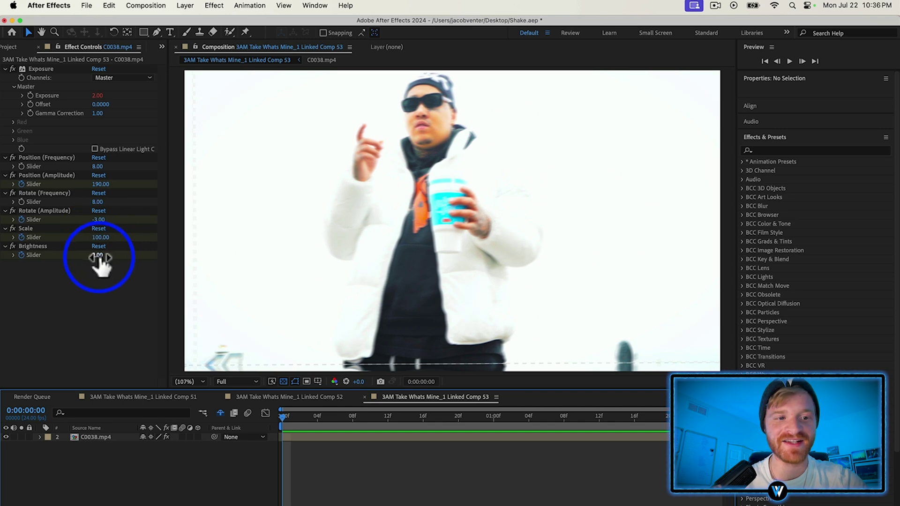
pyautogui.click(98, 255)
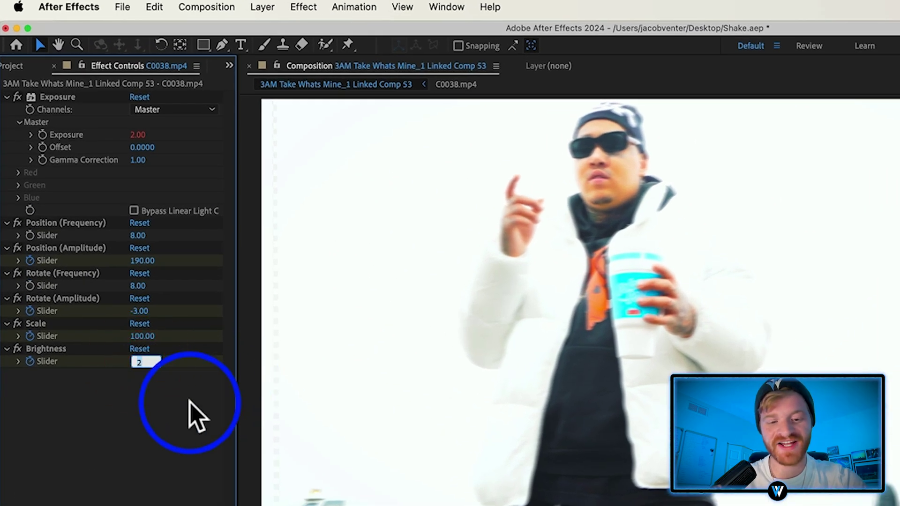
pyautogui.write('4')
pyautogui.press('Return')
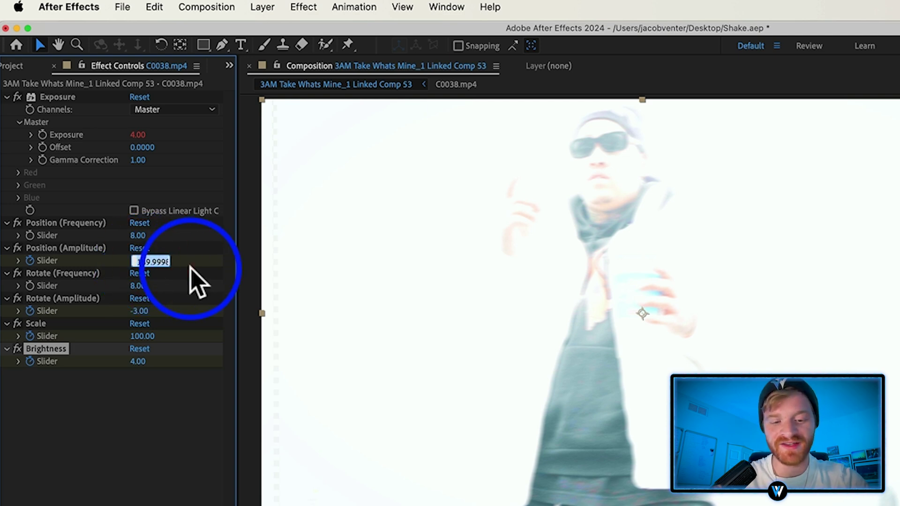
pyautogui.write('240')
pyautogui.press('Return')
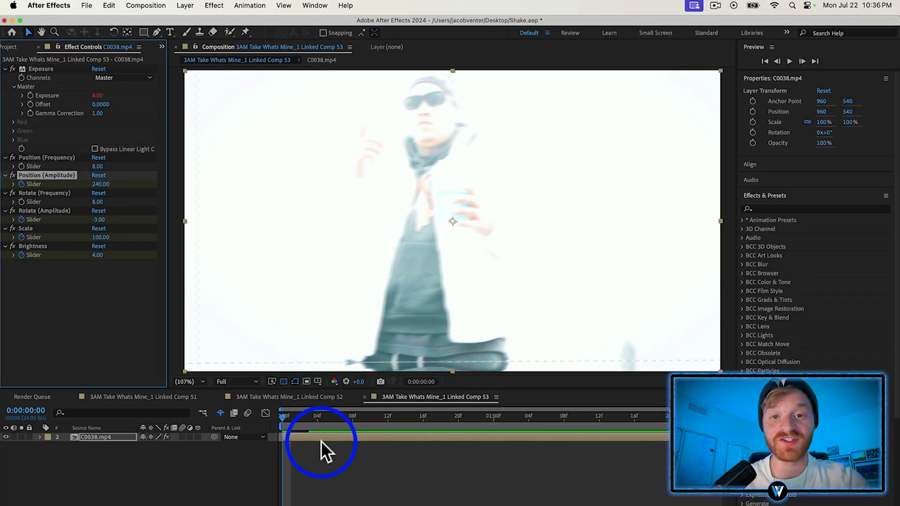
pyautogui.press('space')
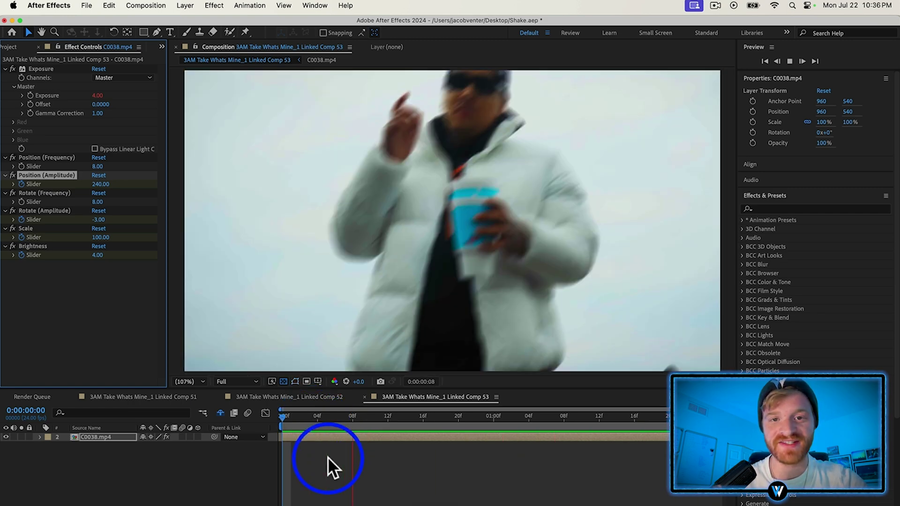
# - Add Linked Comp 53 to the render queue, render it out as Shake.mov, and switch to Finder
pyautogui.click(161, 6)
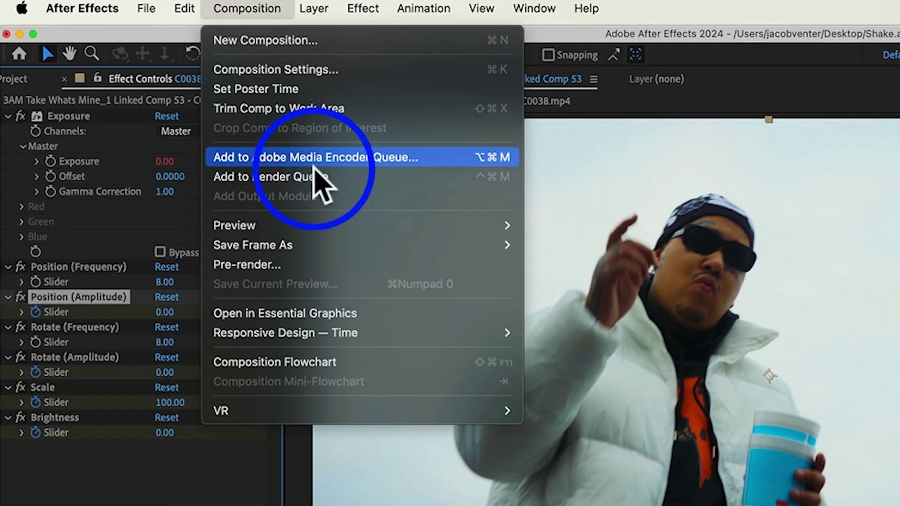
pyautogui.click(271, 177)
pyautogui.click(202, 414)
pyautogui.click(115, 422)
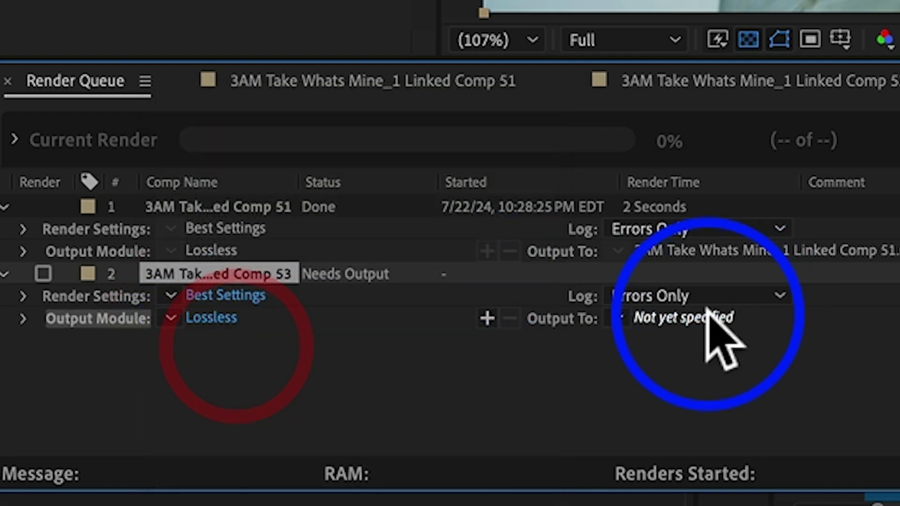
pyautogui.click(411, 415)
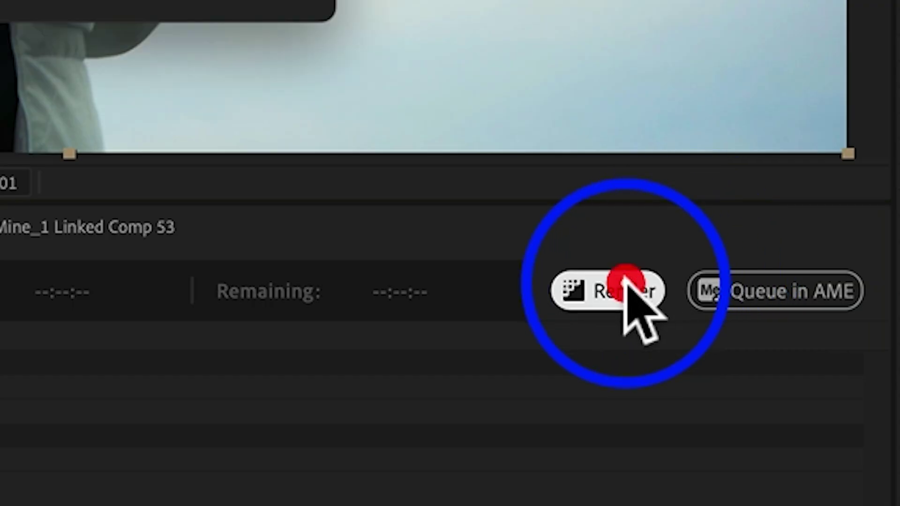
pyautogui.click(625, 283)
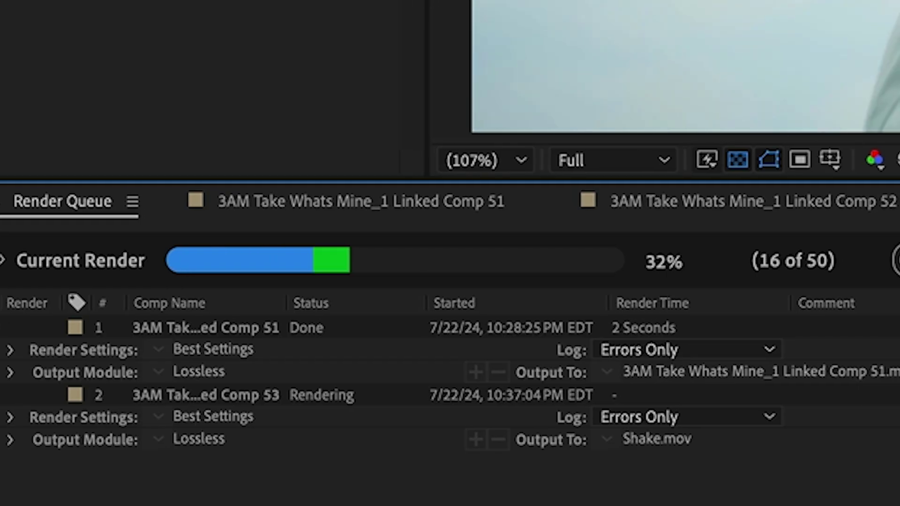
pyautogui.click(548, 402)
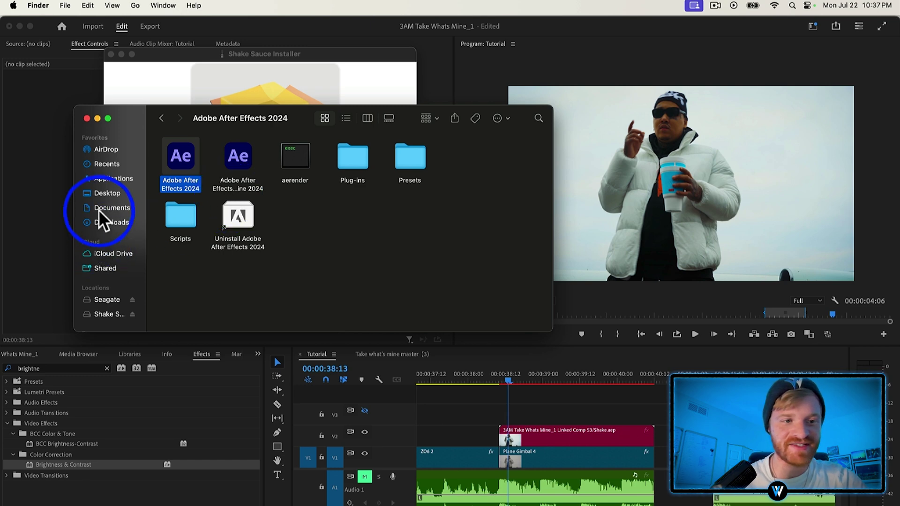
# - Place Shake.mov from the Desktop on track V3 above the linked composition and turn on the track's output
pyautogui.click(108, 193)
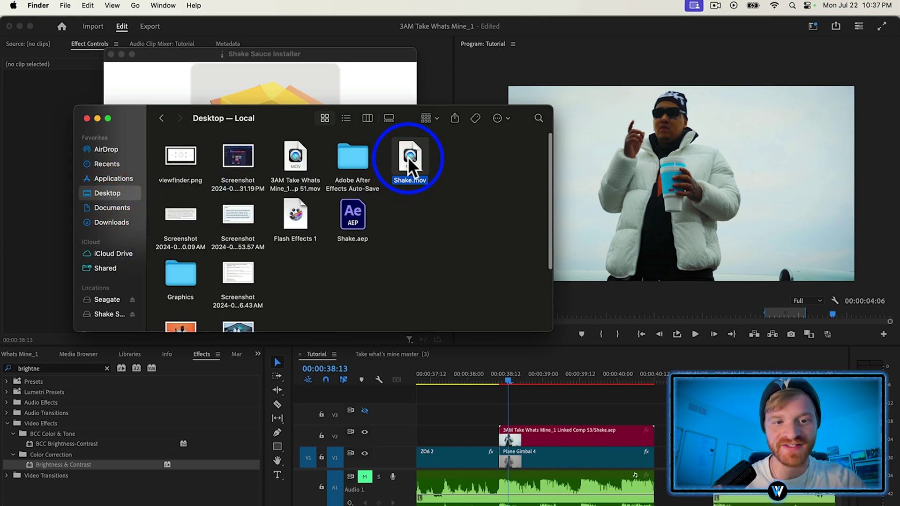
pyautogui.moveTo(409, 166); pyautogui.dragTo(500, 421)
pyautogui.click(536, 417)
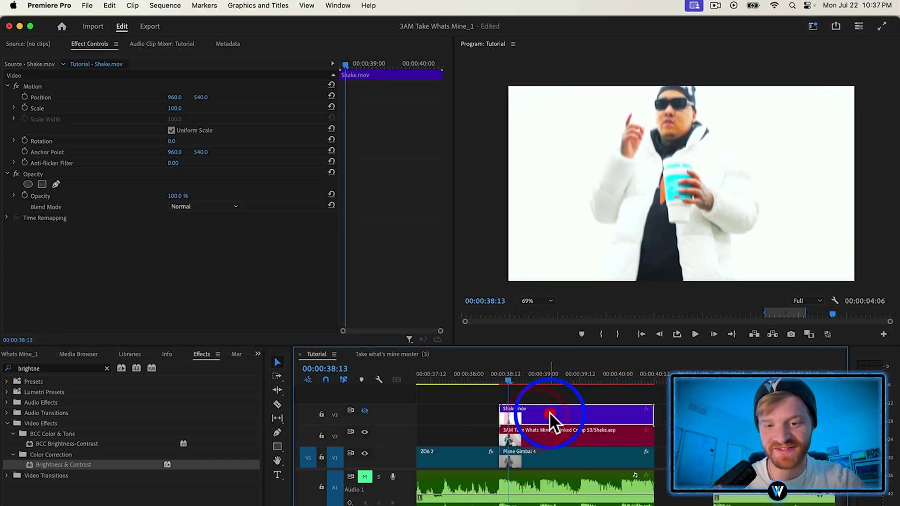
pyautogui.click(365, 411)
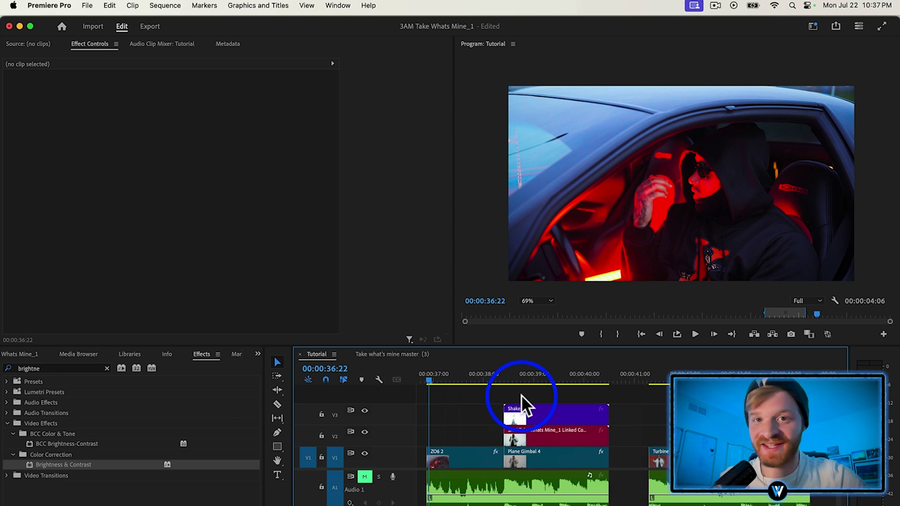
# - Review the three stacked clips in order: Plane Gimbal 4, the linked After Effects composition and Shake.mov
pyautogui.click(528, 463)
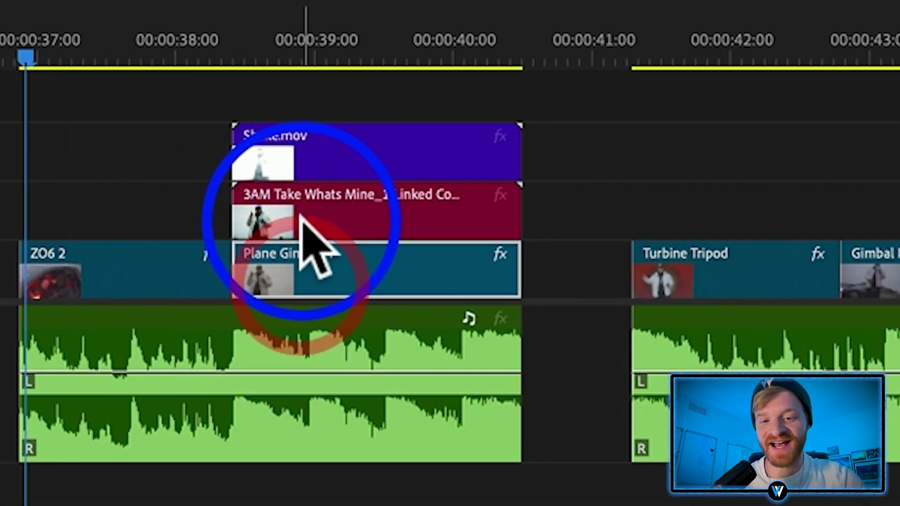
pyautogui.click(529, 440)
pyautogui.click(531, 412)
pyautogui.click(325, 271)
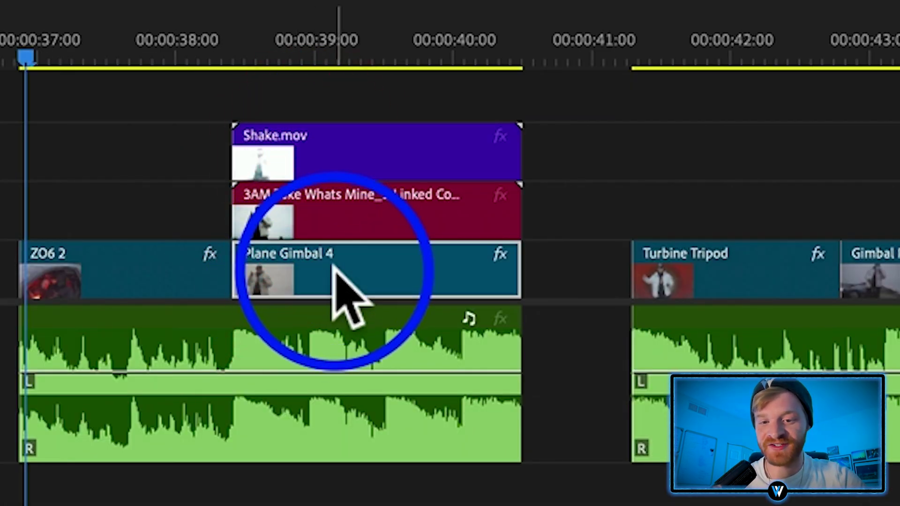
pyautogui.click(356, 207)
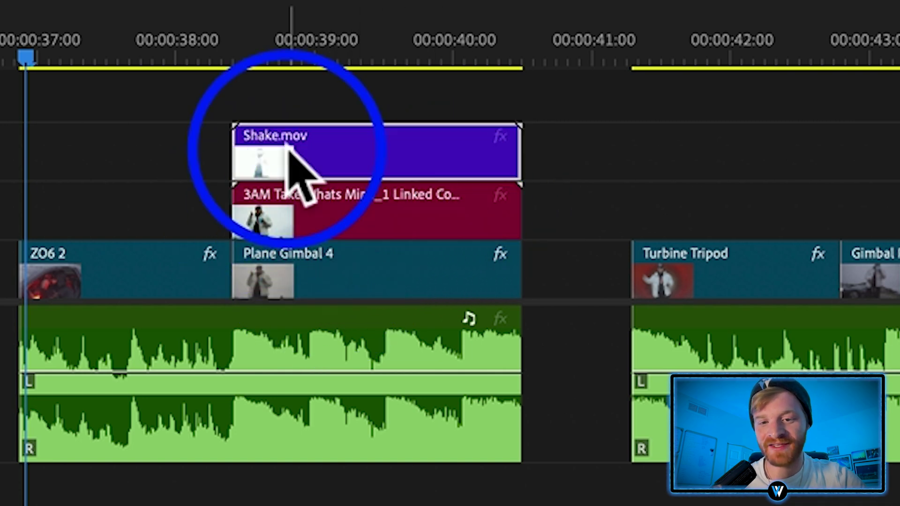
pyautogui.click(261, 158)
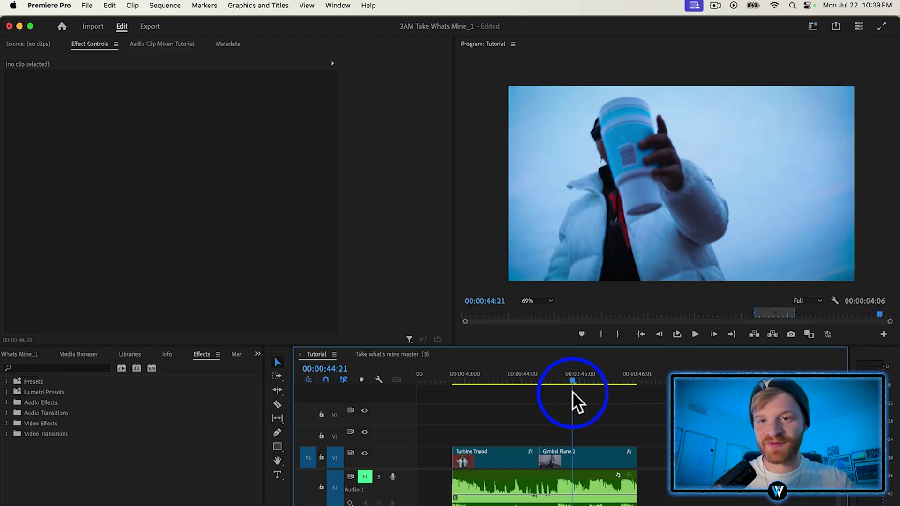
# - Cut Turbine Tripod at 00:00:44:02 and Gimbal Plane 2 at 00:00:44:12, five frames on each side of their edit point
pyautogui.moveTo(572, 392); pyautogui.dragTo(539, 381)
pyautogui.press('=')
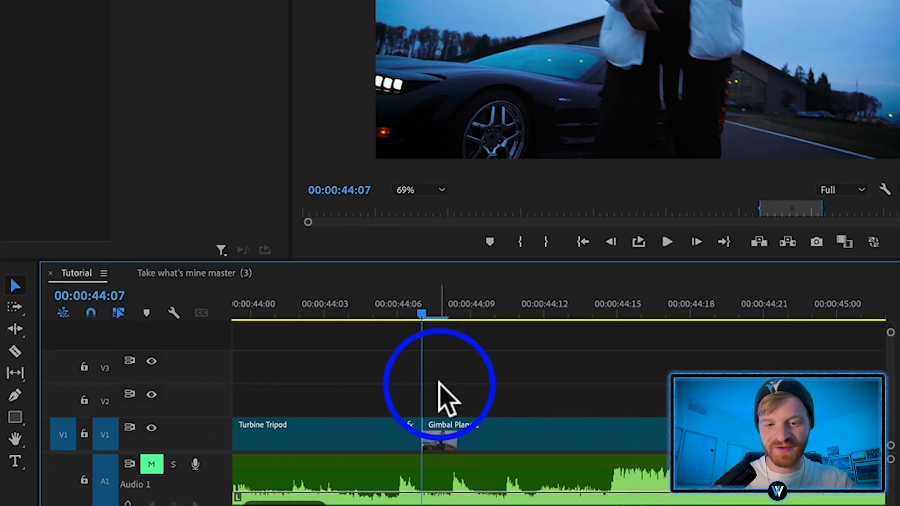
pyautogui.hotkey('shift', 'Left')
pyautogui.press('c')
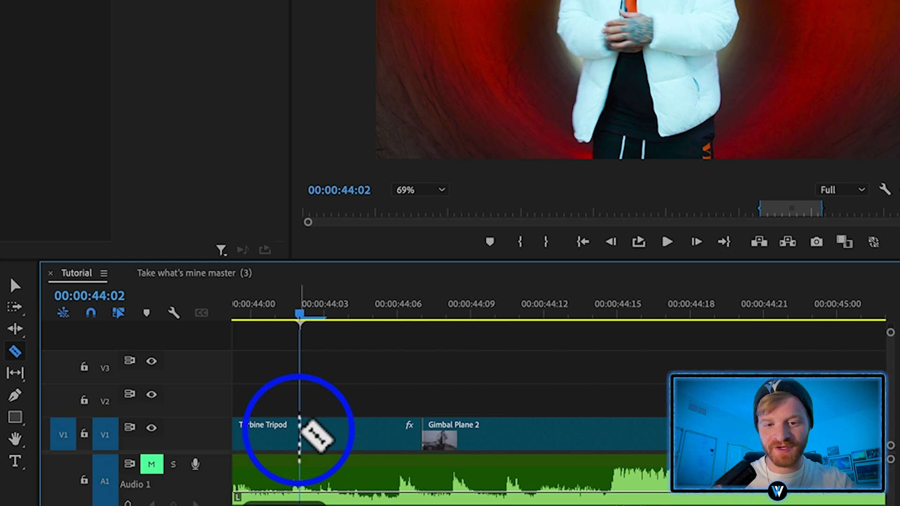
pyautogui.click(300, 434)
pyautogui.hotkey('shift', 'Right')
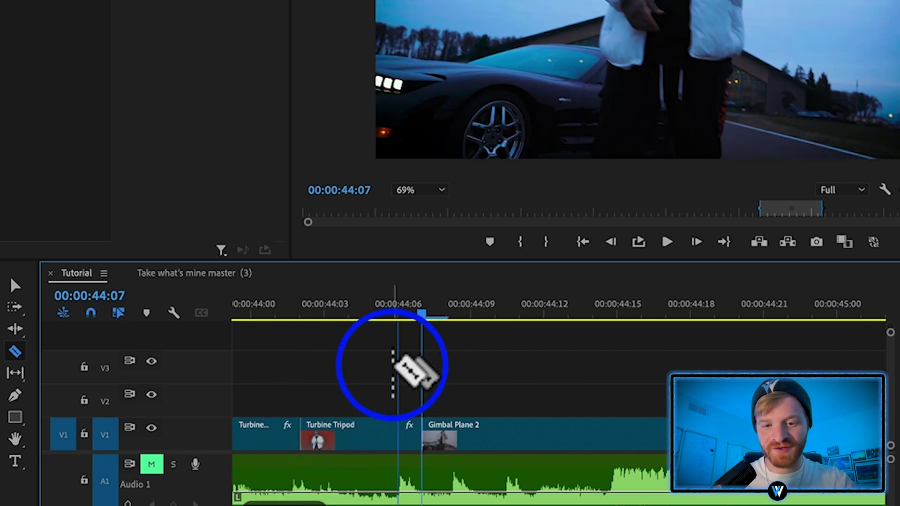
pyautogui.hotkey('shift', 'Right')
pyautogui.click(545, 429)
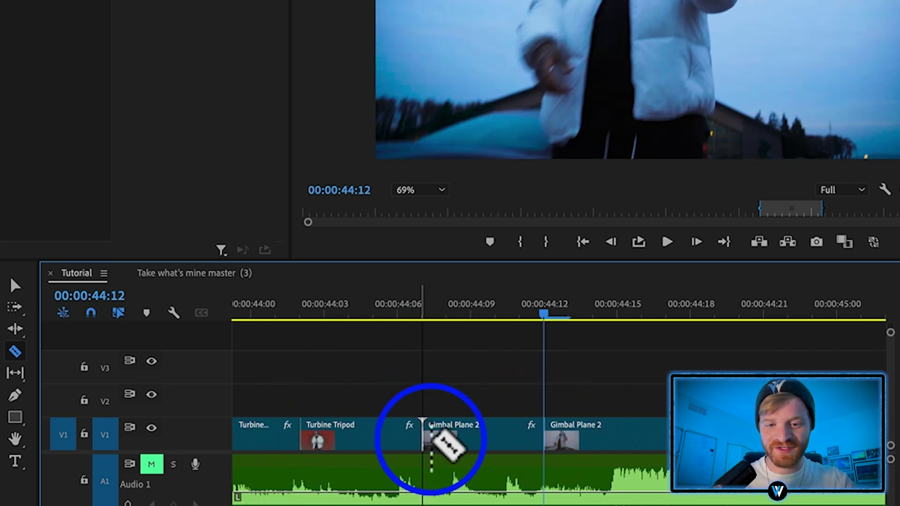
# - Nest the two short Turbine Tripod and Gimbal Plane 2 segments with the default name, and select the nested sequence
pyautogui.press('v')
pyautogui.click(474, 428)
pyautogui.click(358, 425)
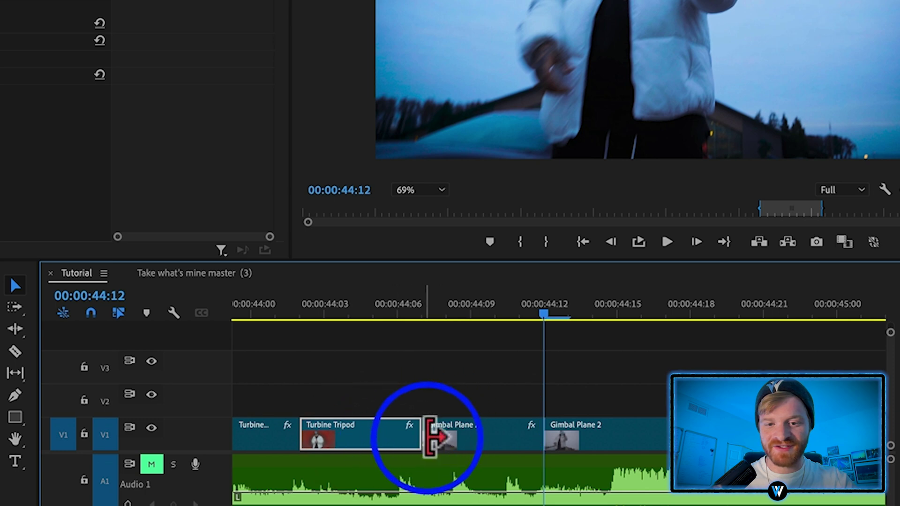
pyautogui.click(421, 320)
pyautogui.moveTo(478, 386)
pyautogui.mouseDown()
pyautogui.moveTo(352, 431)
pyautogui.moveTo(343, 444)
pyautogui.mouseUp()
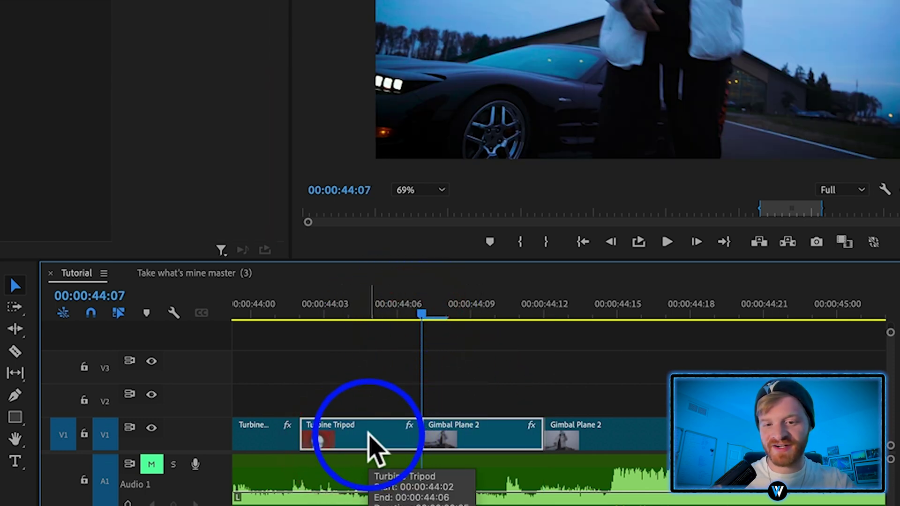
pyautogui.rightClick(368, 432)
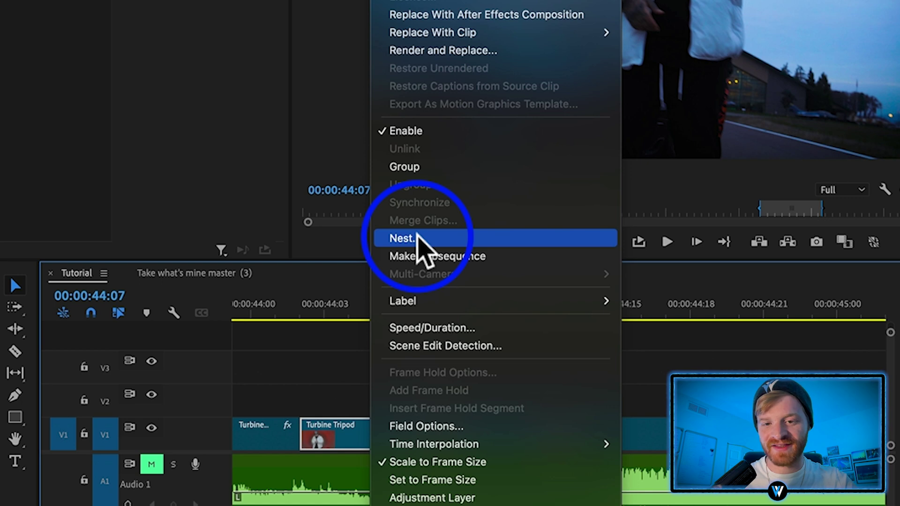
pyautogui.click(419, 240)
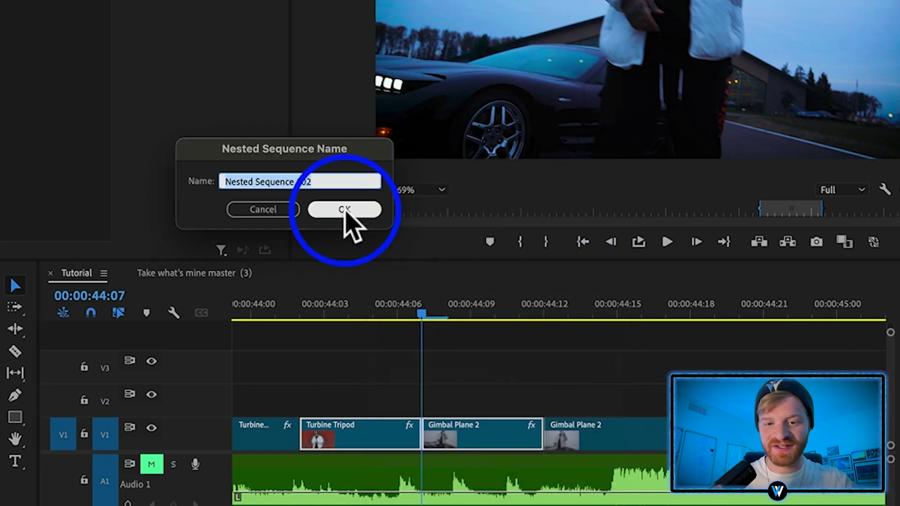
pyautogui.click(345, 211)
pyautogui.click(456, 445)
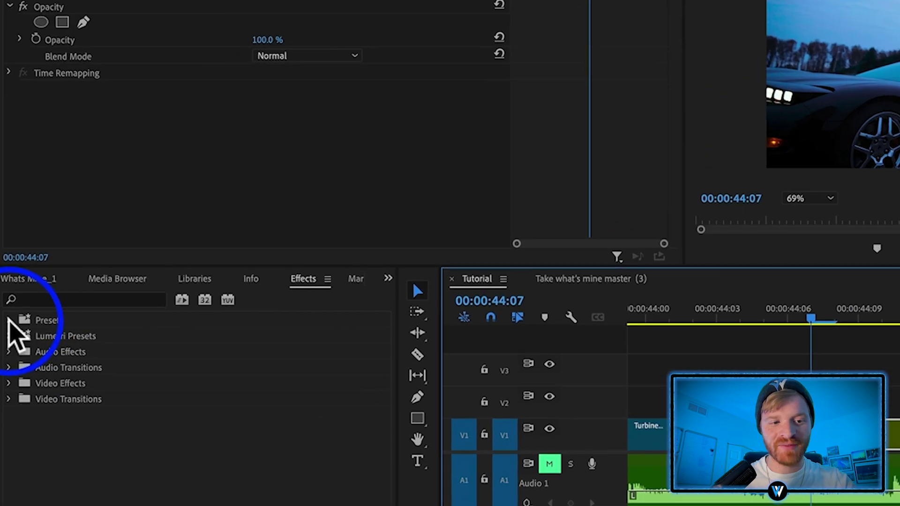
# - Open the BLUEPRINTS folder within the effect presets and look through its transitions
pyautogui.click(6, 381)
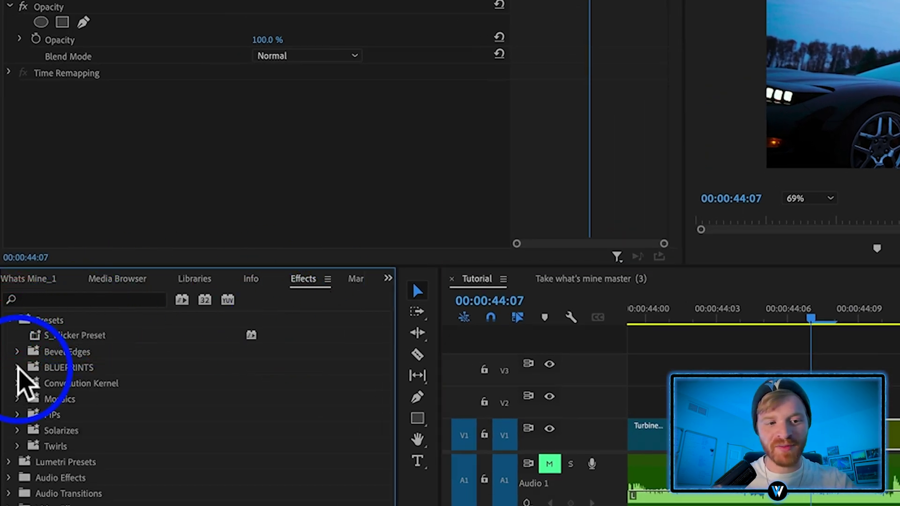
pyautogui.click(18, 369)
pyautogui.scroll(-5, 111, 402)
pyautogui.scroll(2, 111, 402)
pyautogui.scroll(1, 108, 394)
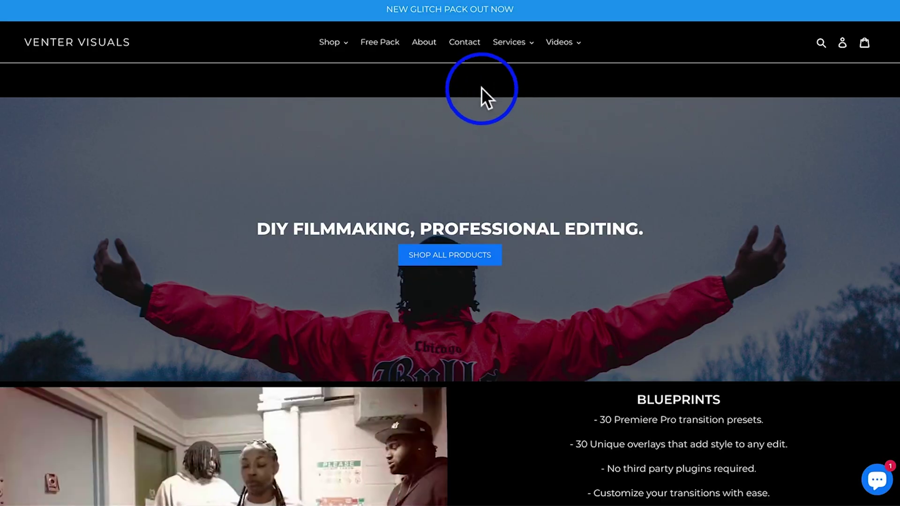
# - Open the Free Pack page on the Venter Visuals website and read through it
pyautogui.click(382, 43)
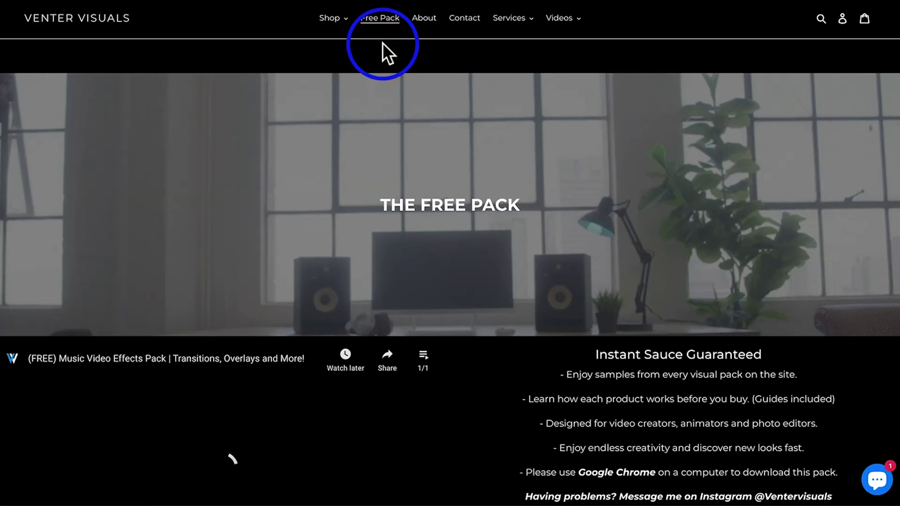
pyautogui.scroll(-3, 538, 285)
pyautogui.scroll(-3, 538, 284)
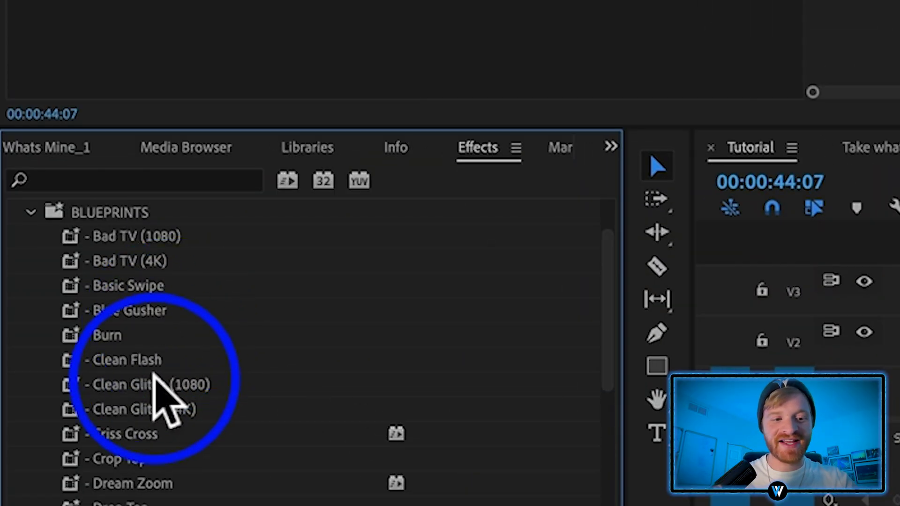
# - Examine the BLUEPRINTS transition presets available for the nested sequence, including the glitch, swipe, flare and flicker entries
pyautogui.scroll(-2, 154, 375)
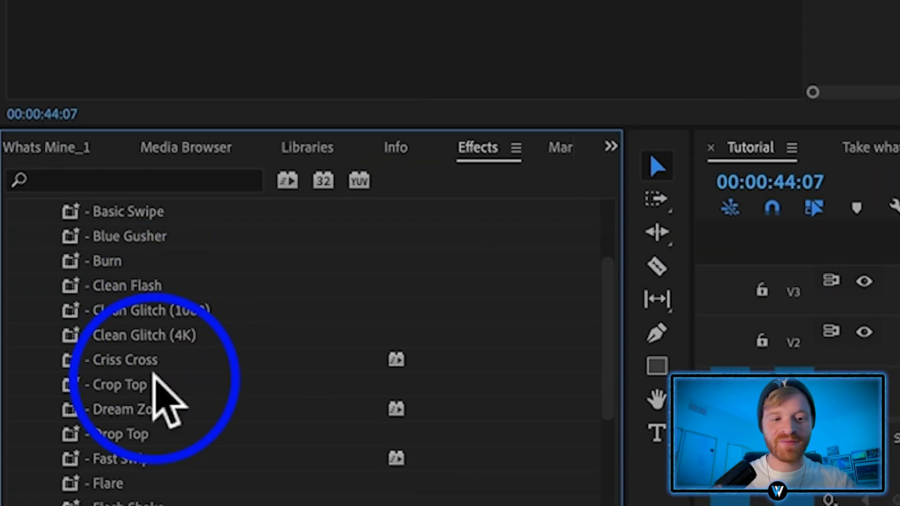
pyautogui.scroll(-2, 166, 401)
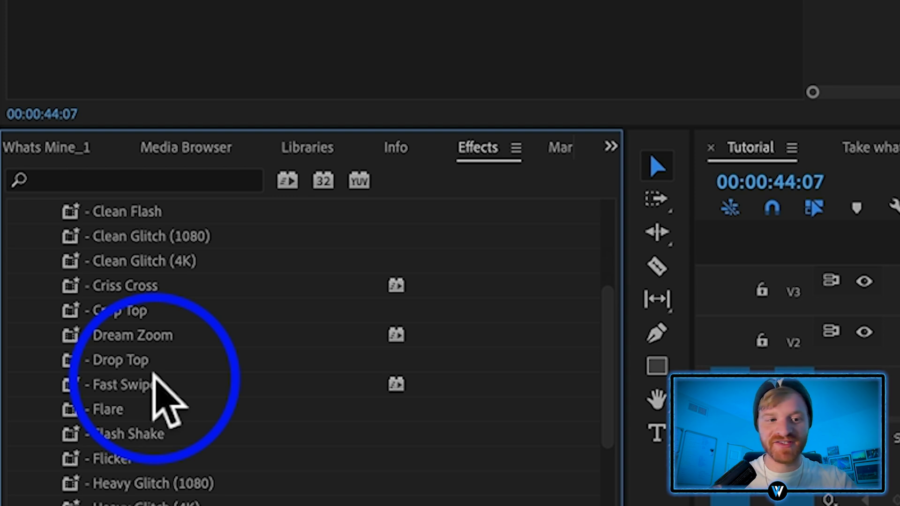
pyautogui.scroll(-1, 164, 397)
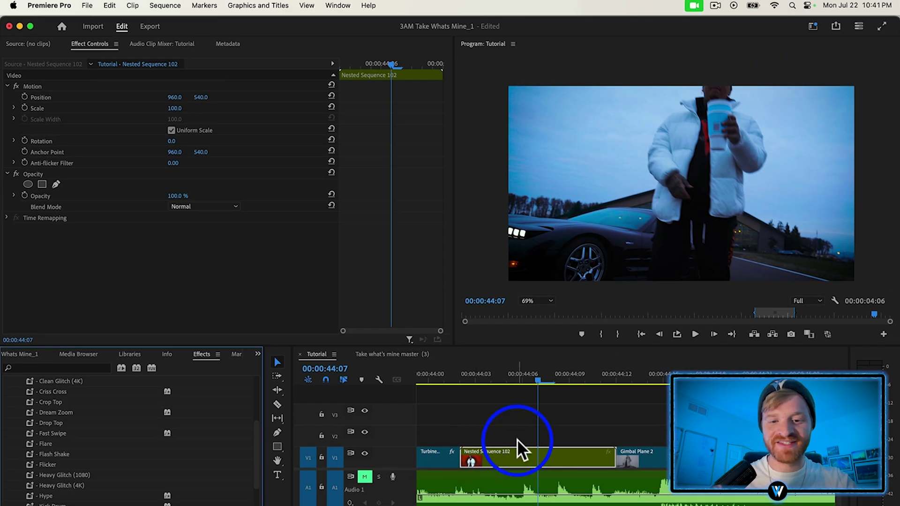
pyautogui.scroll(-3, 517, 440)
pyautogui.hscroll(-2, 517, 440)
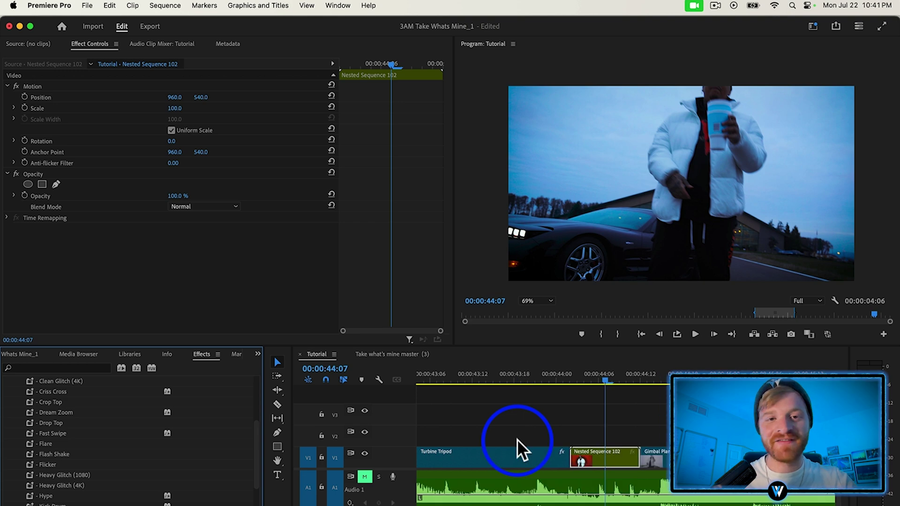
pyautogui.scroll(-2, 548, 429)
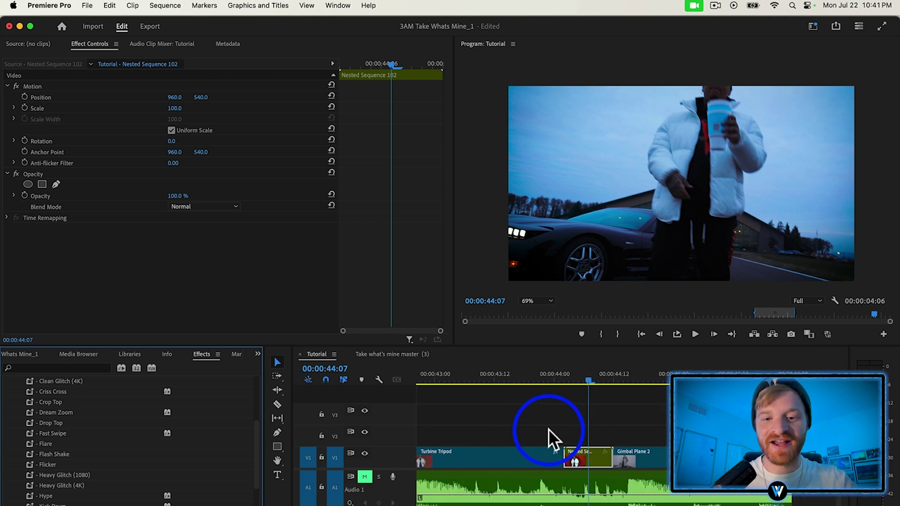
pyautogui.hscroll(-1, 592, 430)
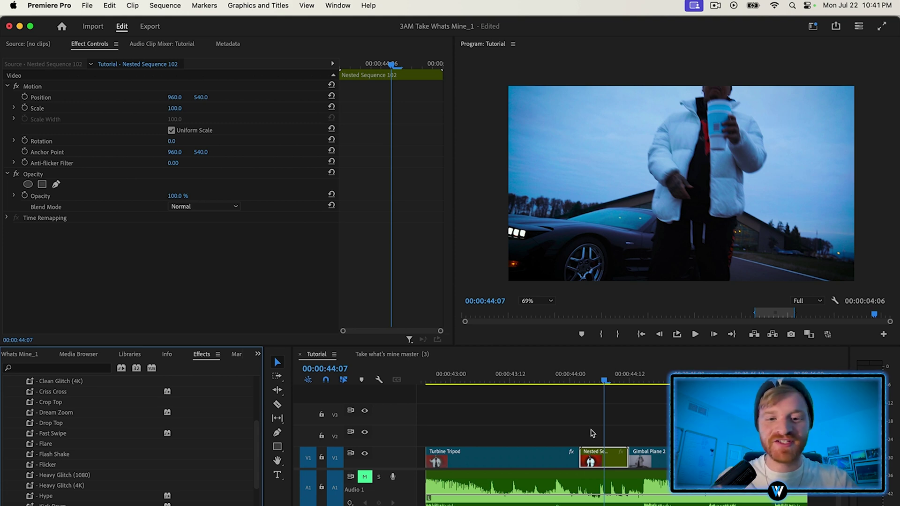
# - Try the Clean Flash preset on the nested sequence, preview the transition, and undo it
pyautogui.scroll(5, 131, 438)
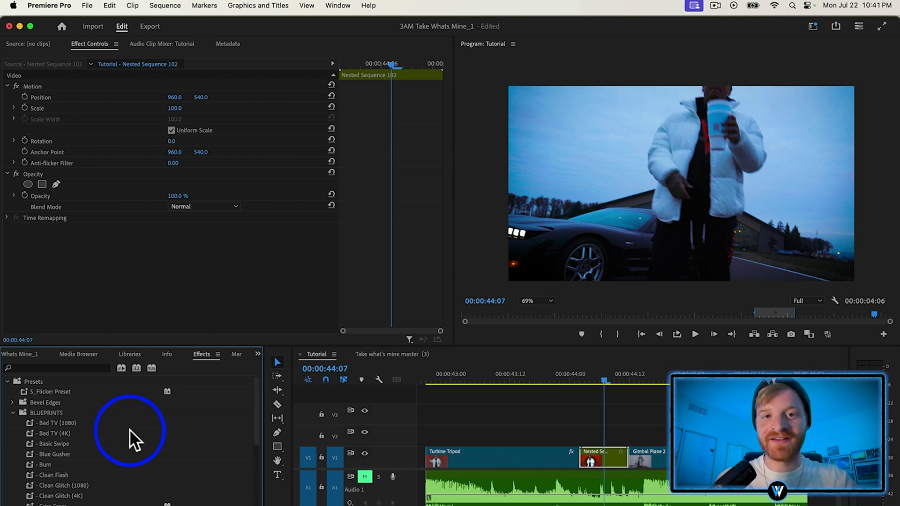
pyautogui.scroll(-3, 88, 458)
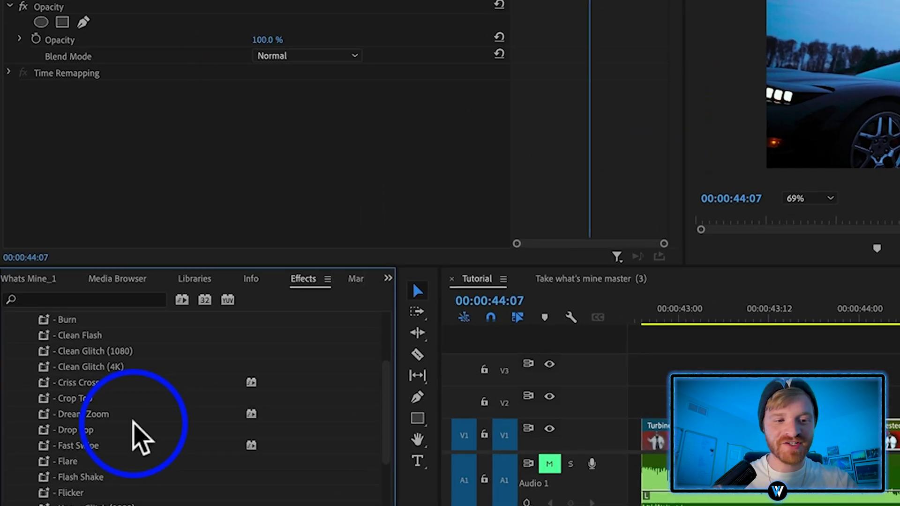
pyautogui.scroll(1, 133, 422)
pyautogui.click(97, 352)
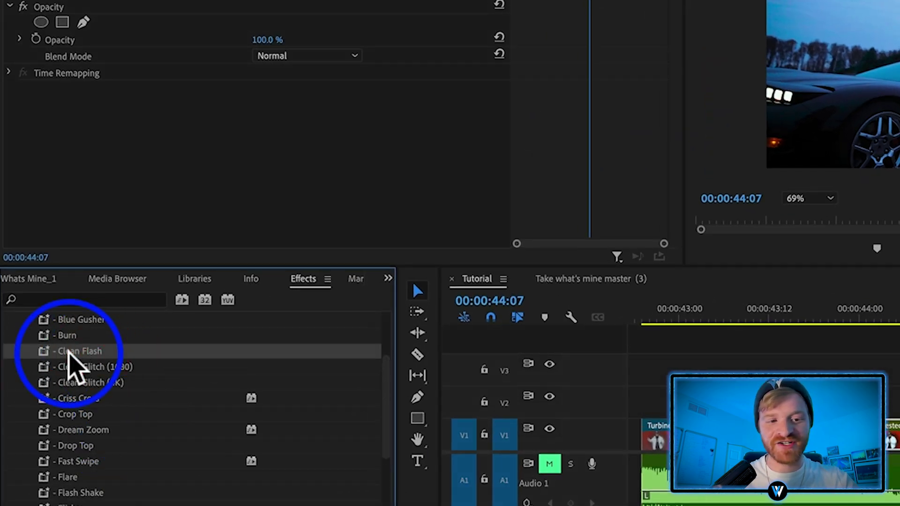
pyautogui.moveTo(69, 357); pyautogui.dragTo(479, 446)
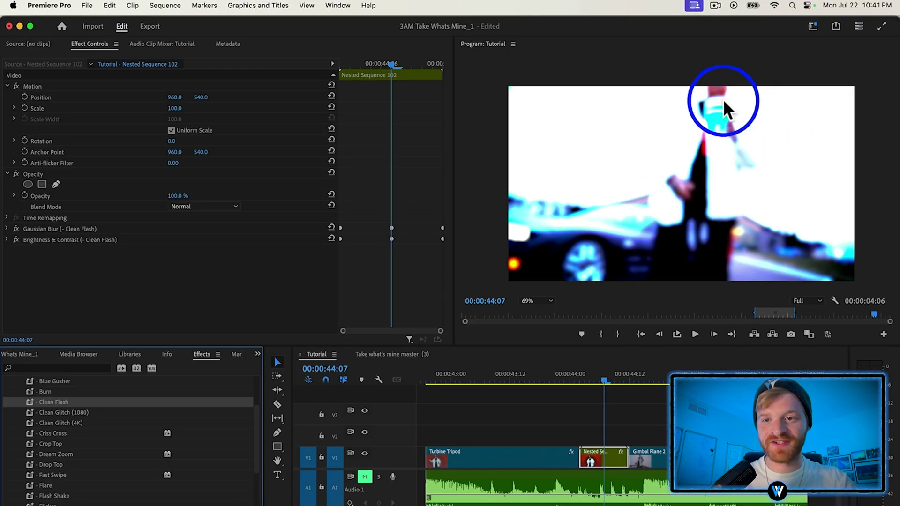
pyautogui.moveTo(606, 383)
pyautogui.mouseDown()
pyautogui.moveTo(581, 380)
pyautogui.moveTo(638, 385)
pyautogui.moveTo(592, 385)
pyautogui.moveTo(618, 389)
pyautogui.moveTo(606, 388)
pyautogui.mouseUp()
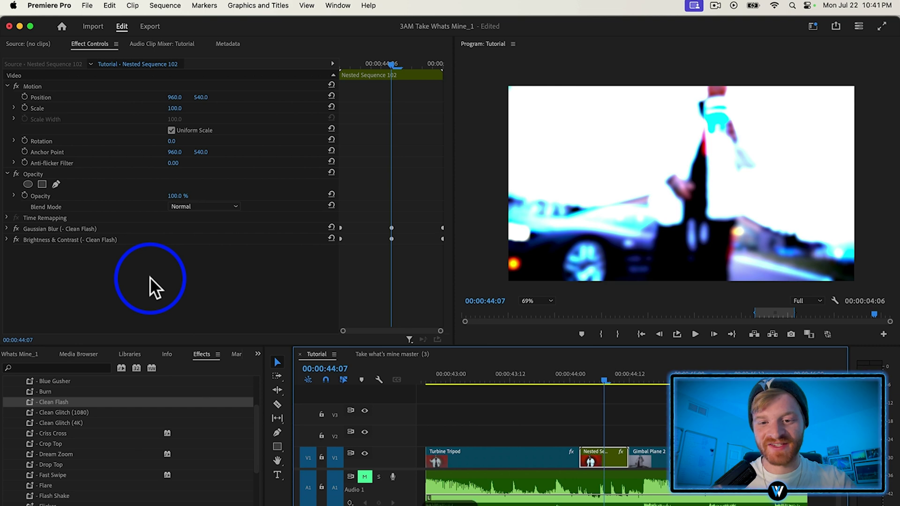
pyautogui.press('super+z')
# - Try the Flash Shake preset on the nested sequence, loop a preview around the cut, and undo it
pyautogui.scroll(-3, 87, 437)
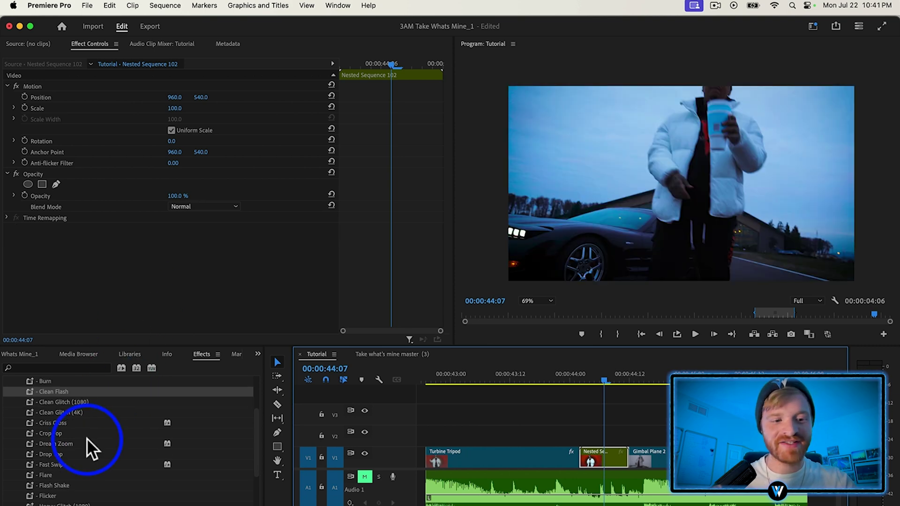
pyautogui.moveTo(70, 444); pyautogui.dragTo(130, 441)
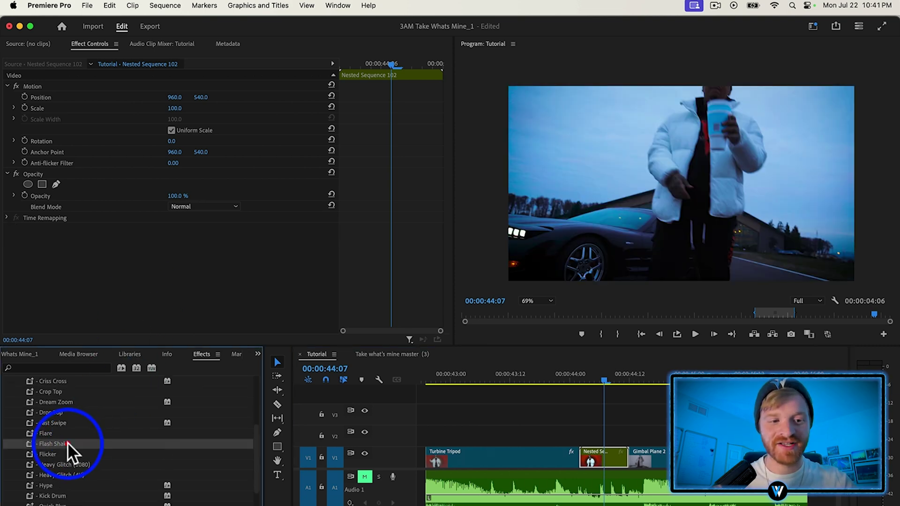
pyautogui.moveTo(202, 413); pyautogui.dragTo(892, 440)
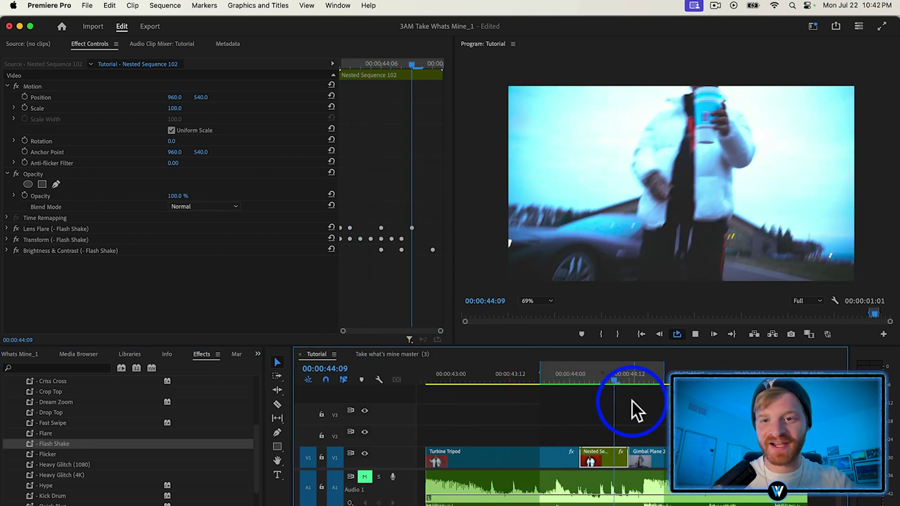
pyautogui.click(598, 370)
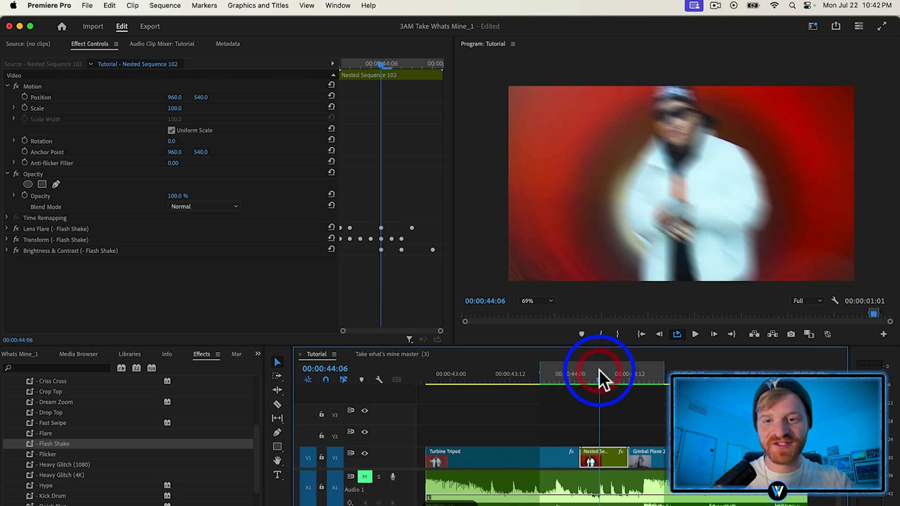
pyautogui.press('super+z')
pyautogui.press('super+z')
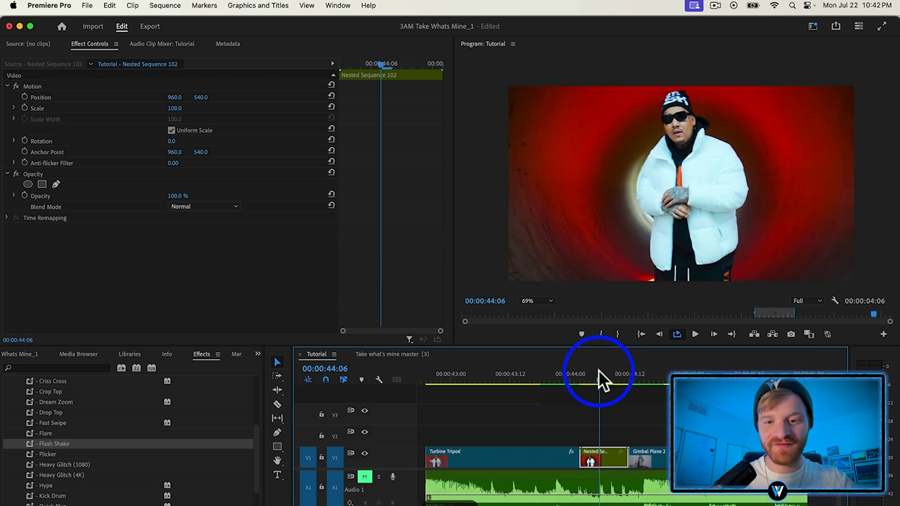
# - Try the Sharp Flash preset on the nested sequence and preview the transition
pyautogui.scroll(-4, 106, 473)
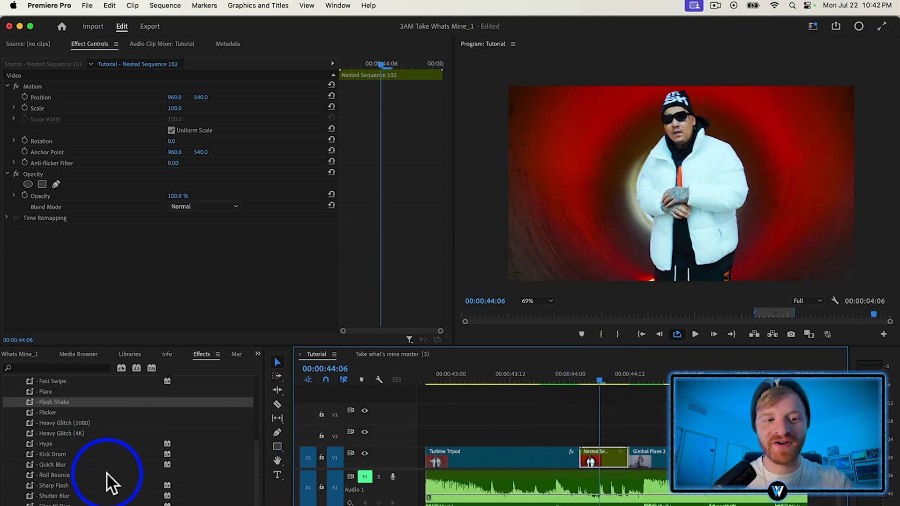
pyautogui.click(73, 486)
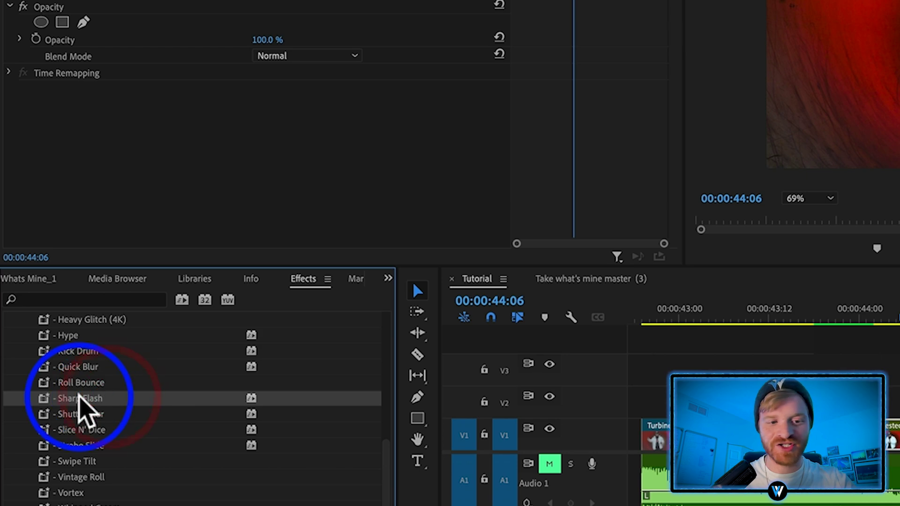
pyautogui.moveTo(53, 486); pyautogui.dragTo(672, 451)
pyautogui.moveTo(711, 424); pyautogui.dragTo(626, 436)
pyautogui.moveTo(603, 309); pyautogui.dragTo(580, 317)
pyautogui.moveTo(584, 379); pyautogui.dragTo(600, 395)
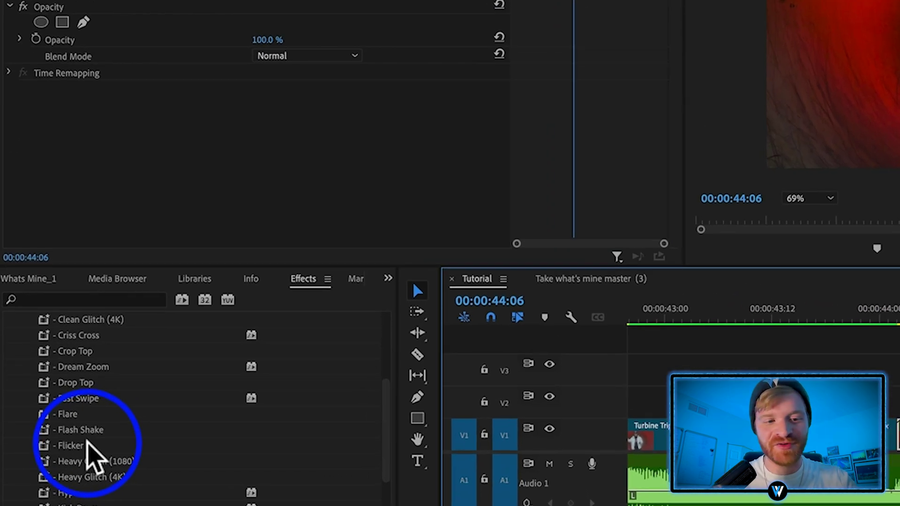
# - Apply the Flicker preset from BLUEPRINTS to the nested sequence
pyautogui.click(83, 446)
pyautogui.moveTo(64, 447); pyautogui.dragTo(899, 438)
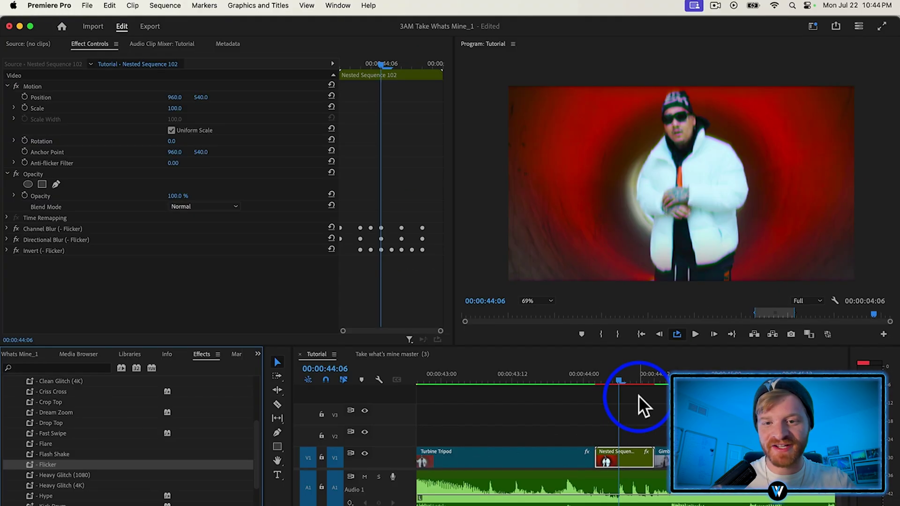